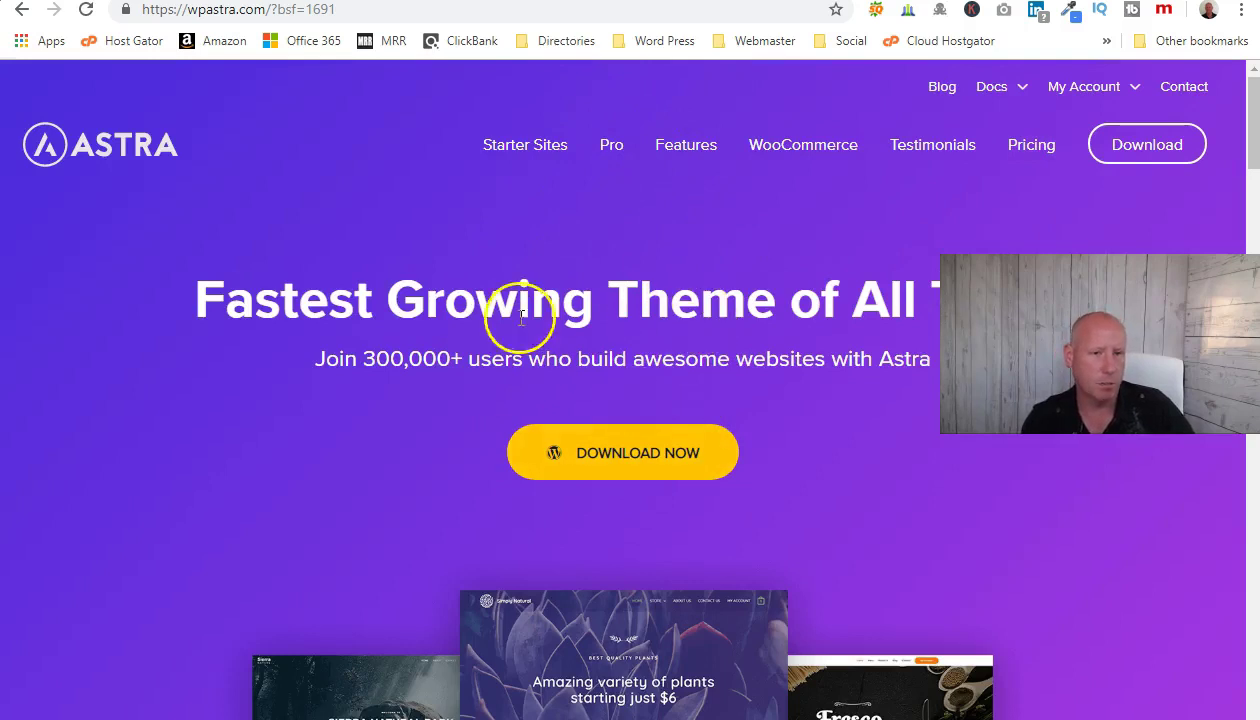
# Look through the Astra theme home page, covering its features, performance figures, pre-built websites and WooCommerce integration.
pyautogui.scroll(-3, 754, 337)
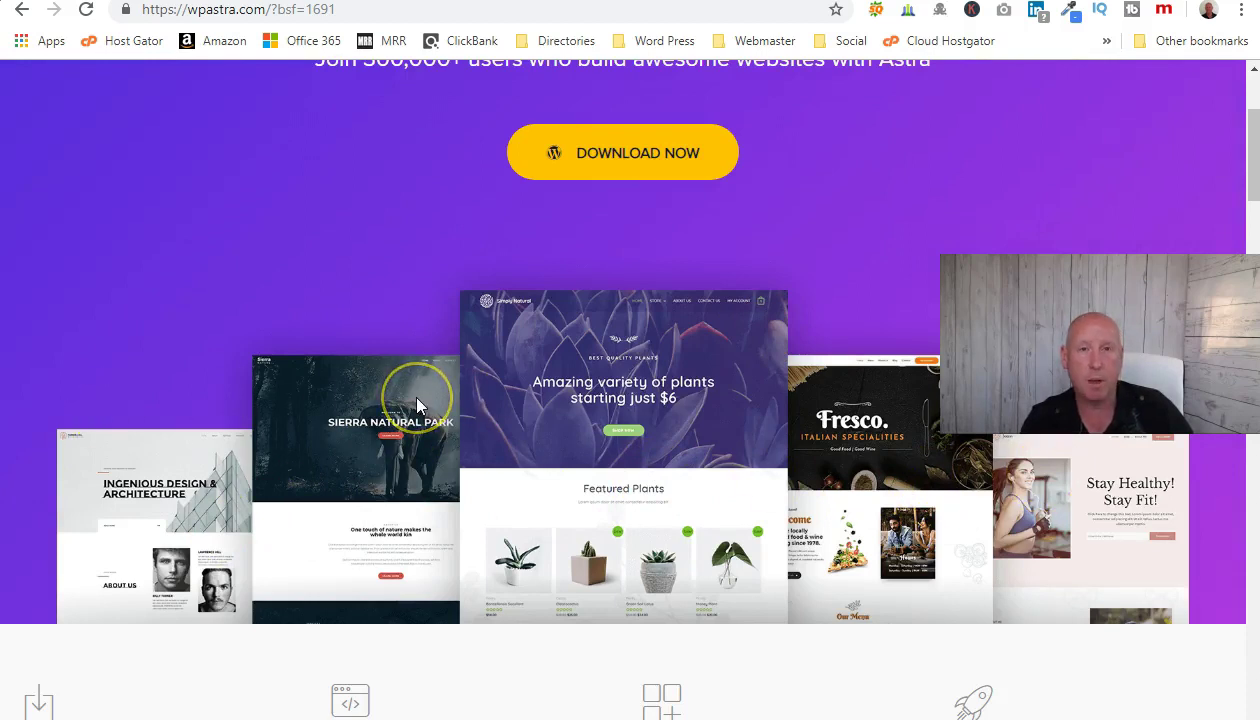
pyautogui.click(525, 390)
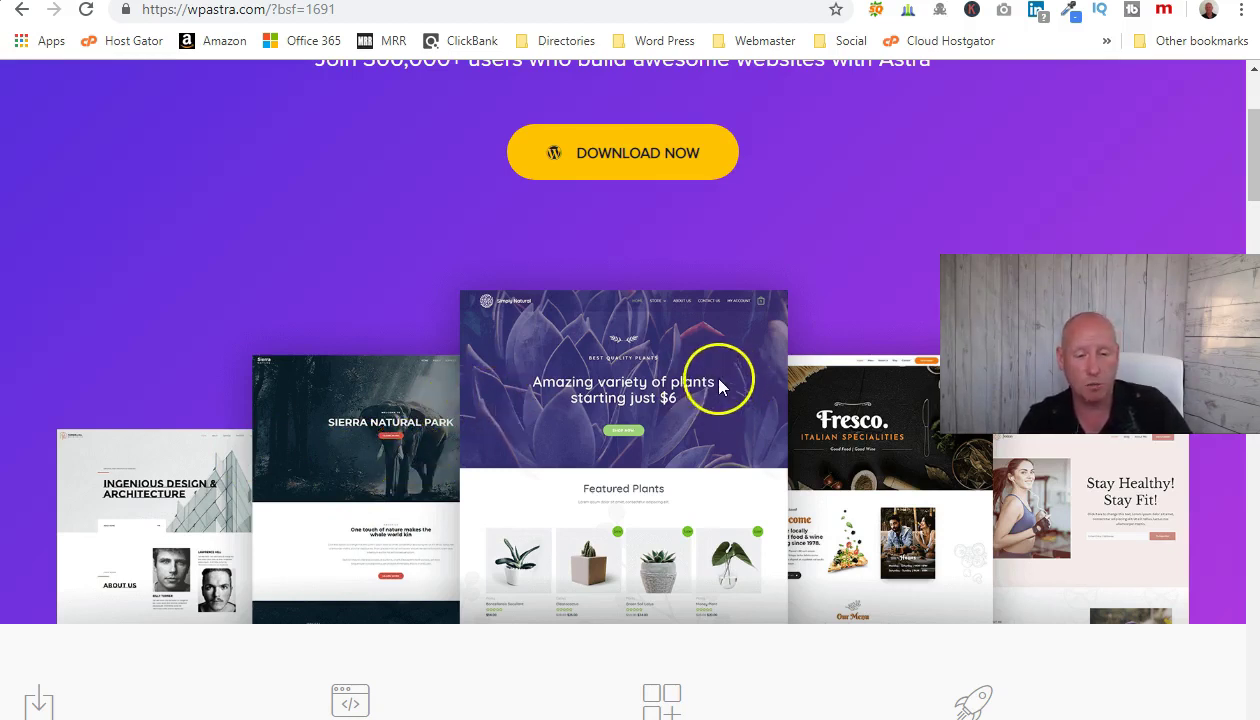
pyautogui.scroll(-10, 645, 372)
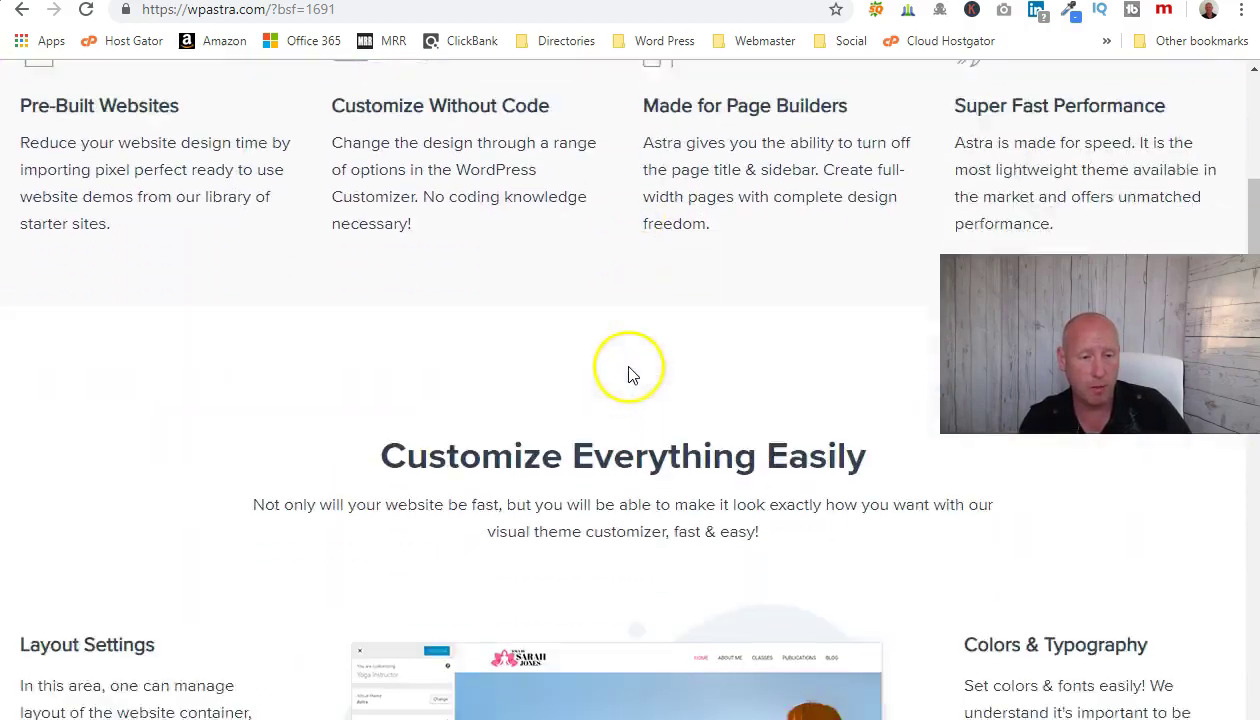
pyautogui.scroll(-10, 630, 366)
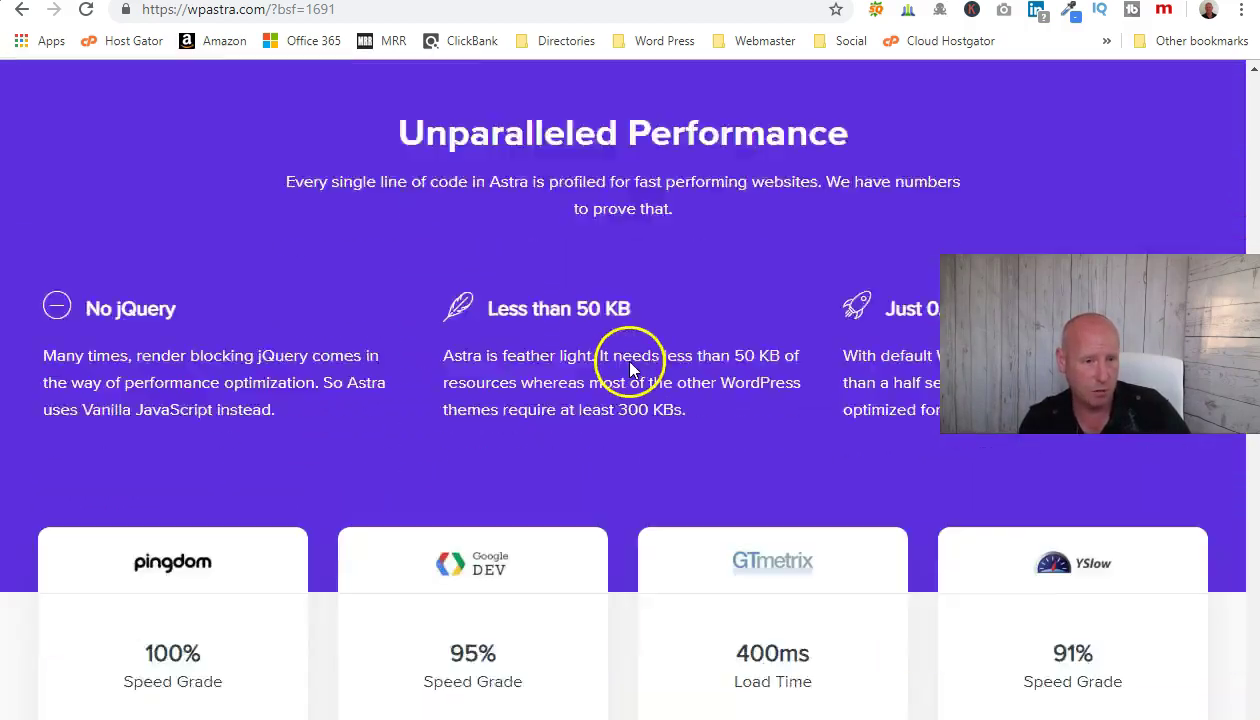
pyautogui.scroll(-10, 630, 368)
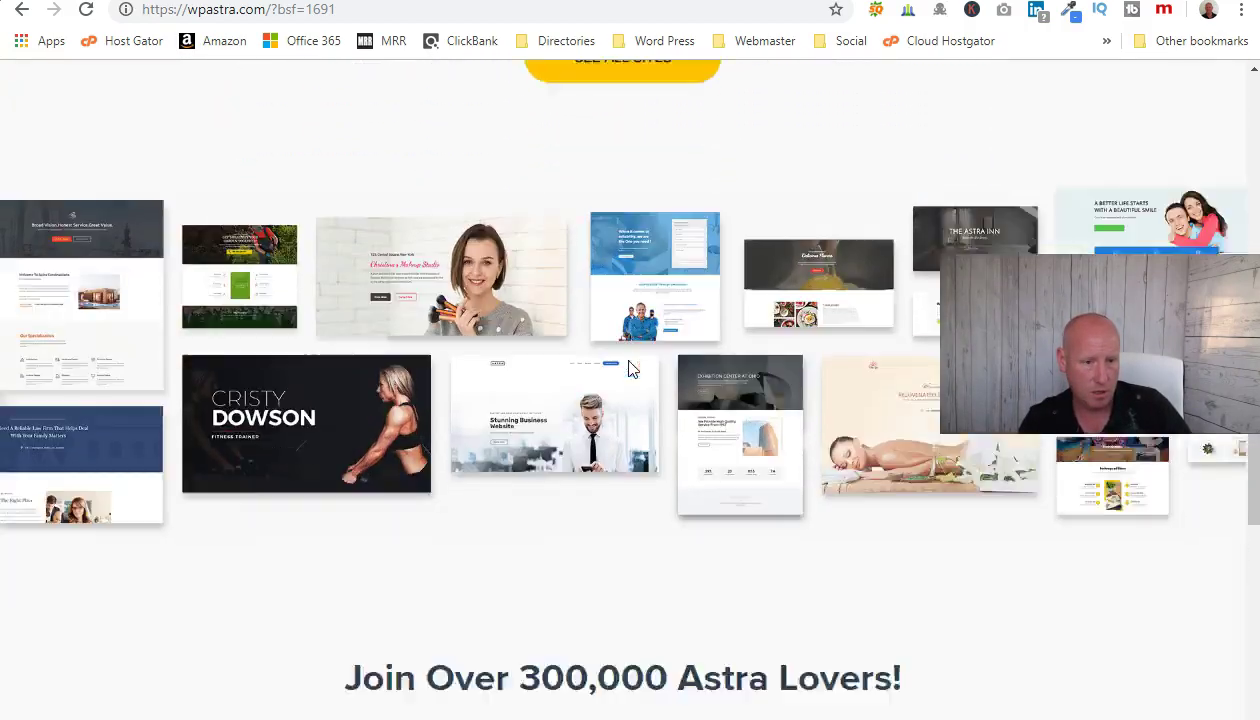
pyautogui.scroll(-10, 630, 368)
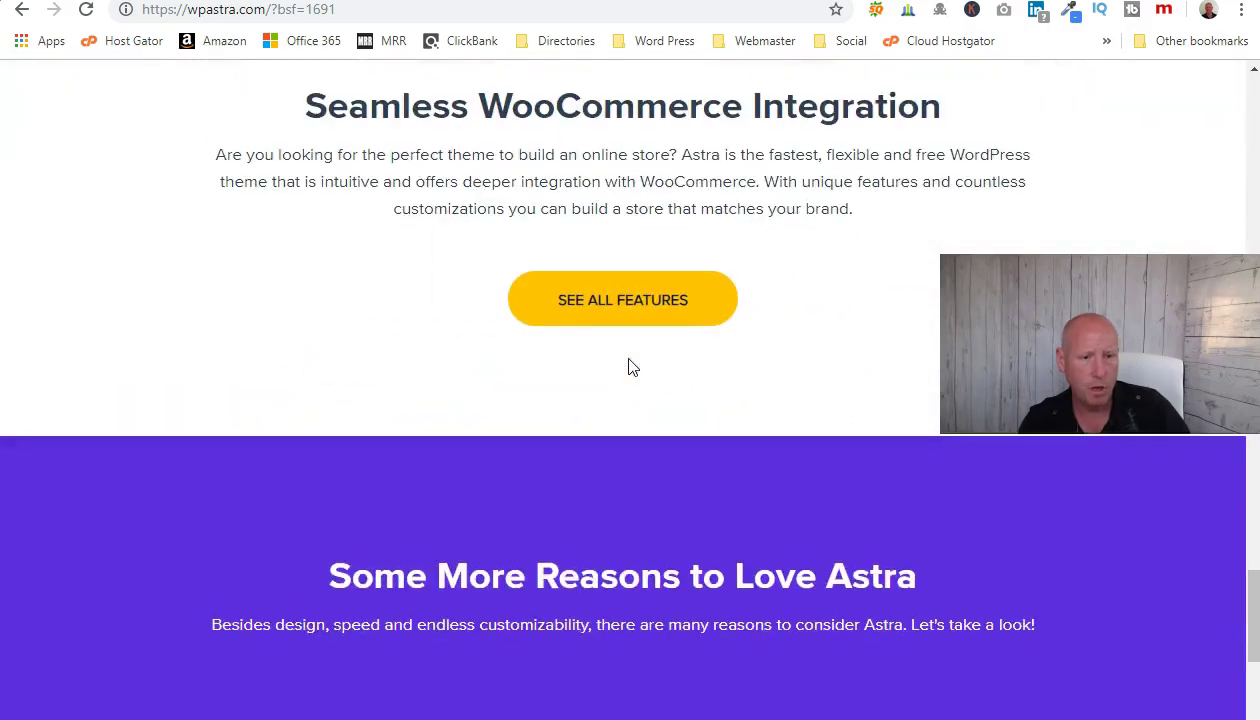
pyautogui.scroll(-8, 630, 367)
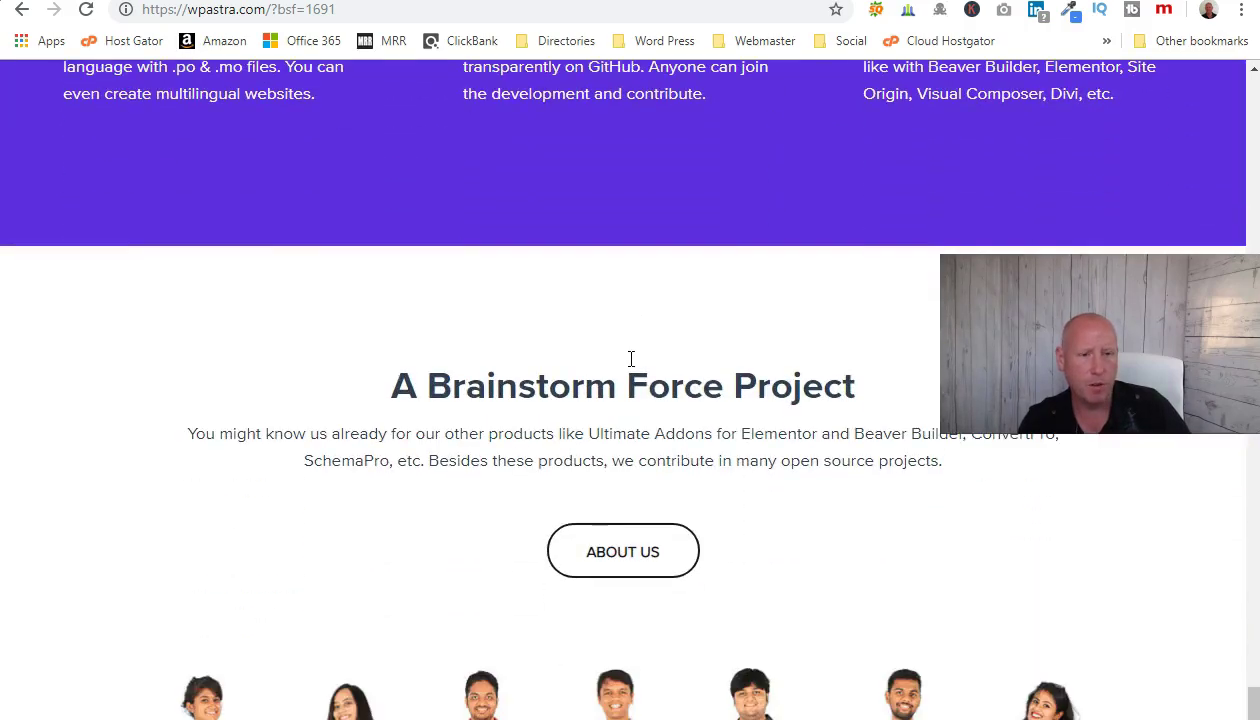
pyautogui.scroll(8, 632, 359)
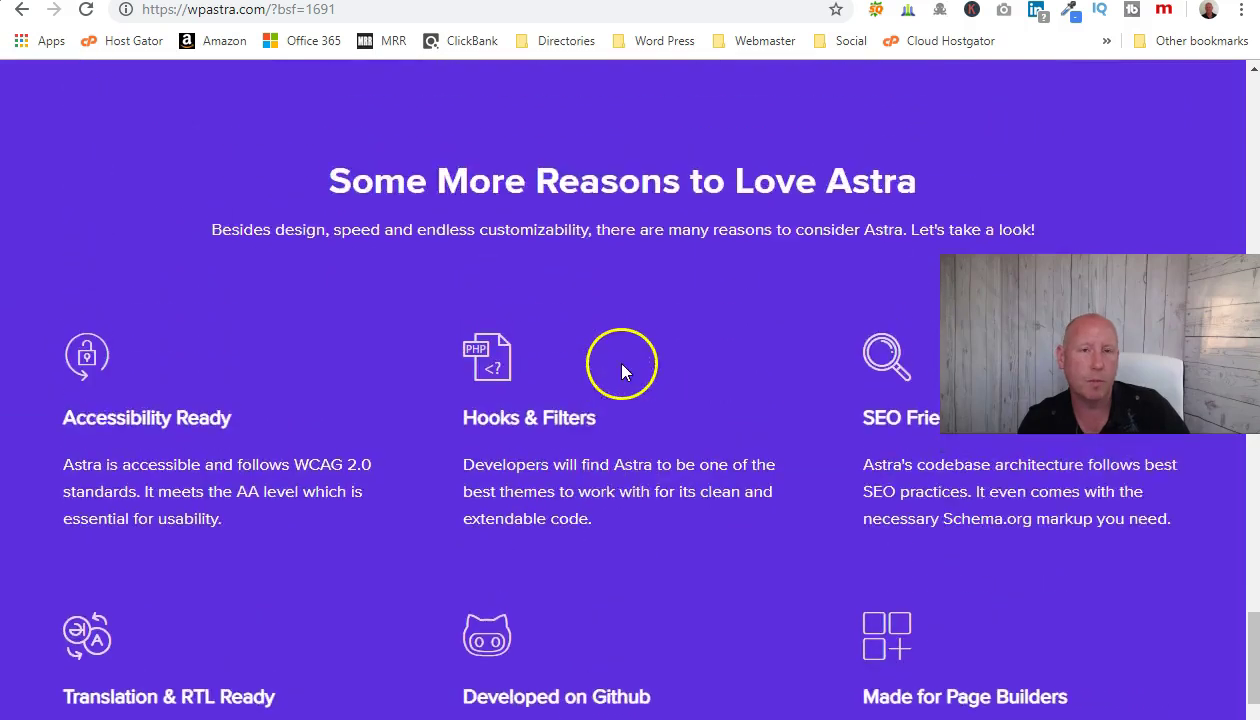
pyautogui.scroll(4, 630, 360)
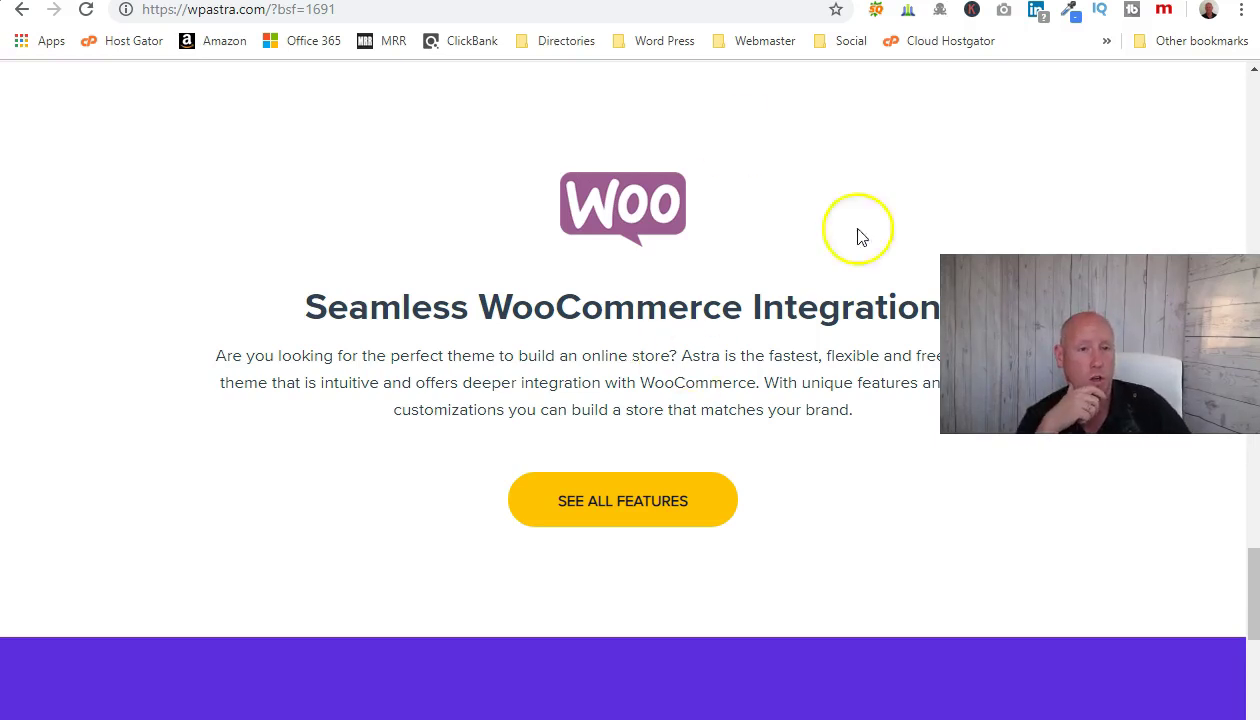
pyautogui.scroll(10, 360, 212)
pyautogui.scroll(10, 355, 203)
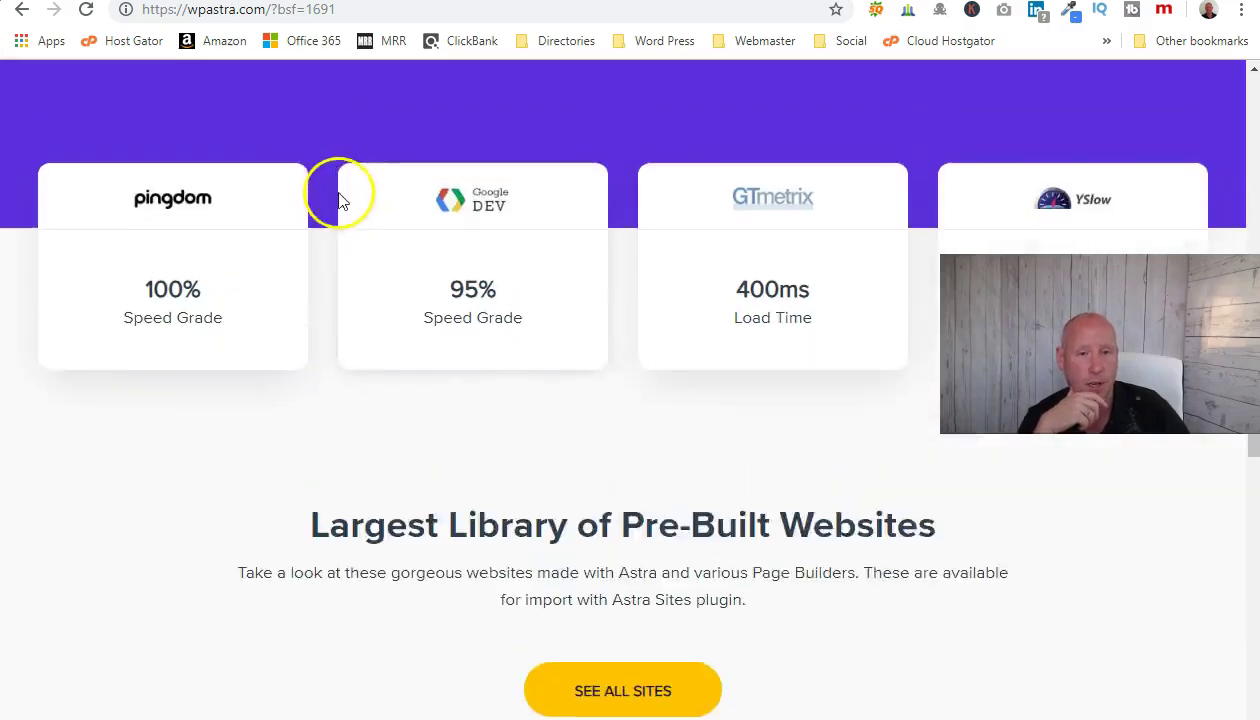
pyautogui.scroll(12, 472, 305)
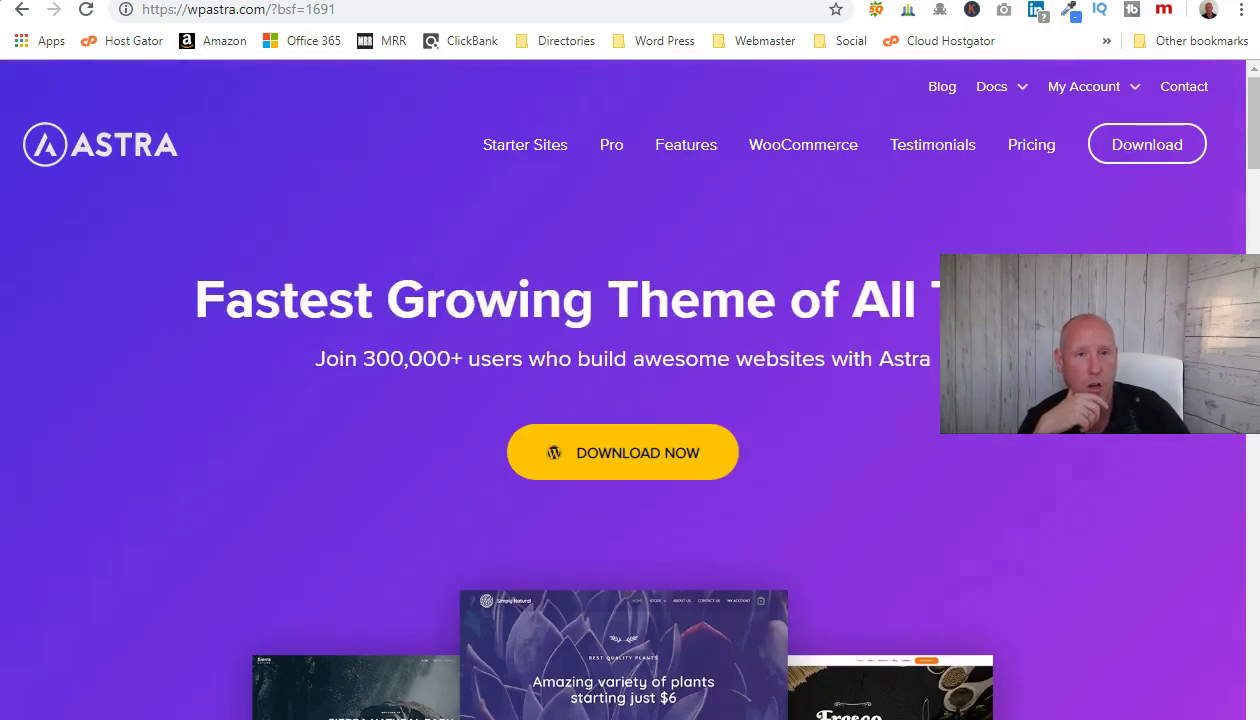
# Switch to the Lets Climb Kilimanjaro WordPress dashboard and open the page for adding new themes.
pyautogui.hotkey('ctrl', 'Tab')
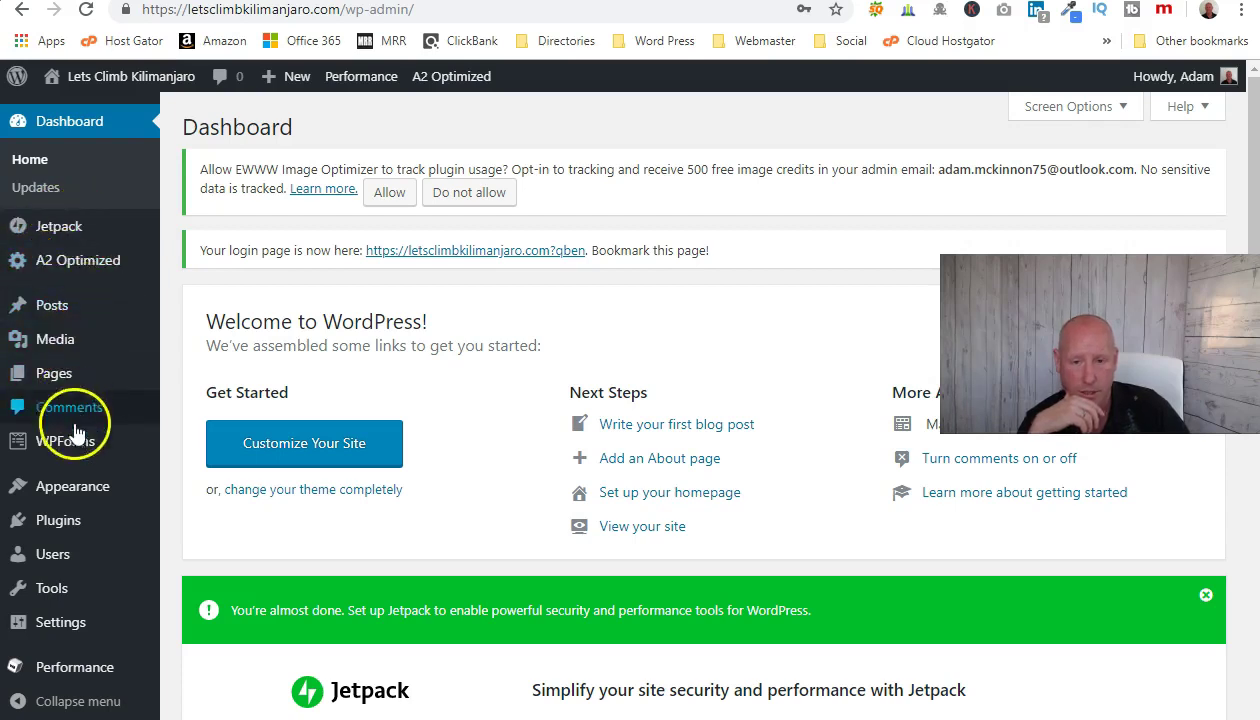
pyautogui.moveTo(66, 497)
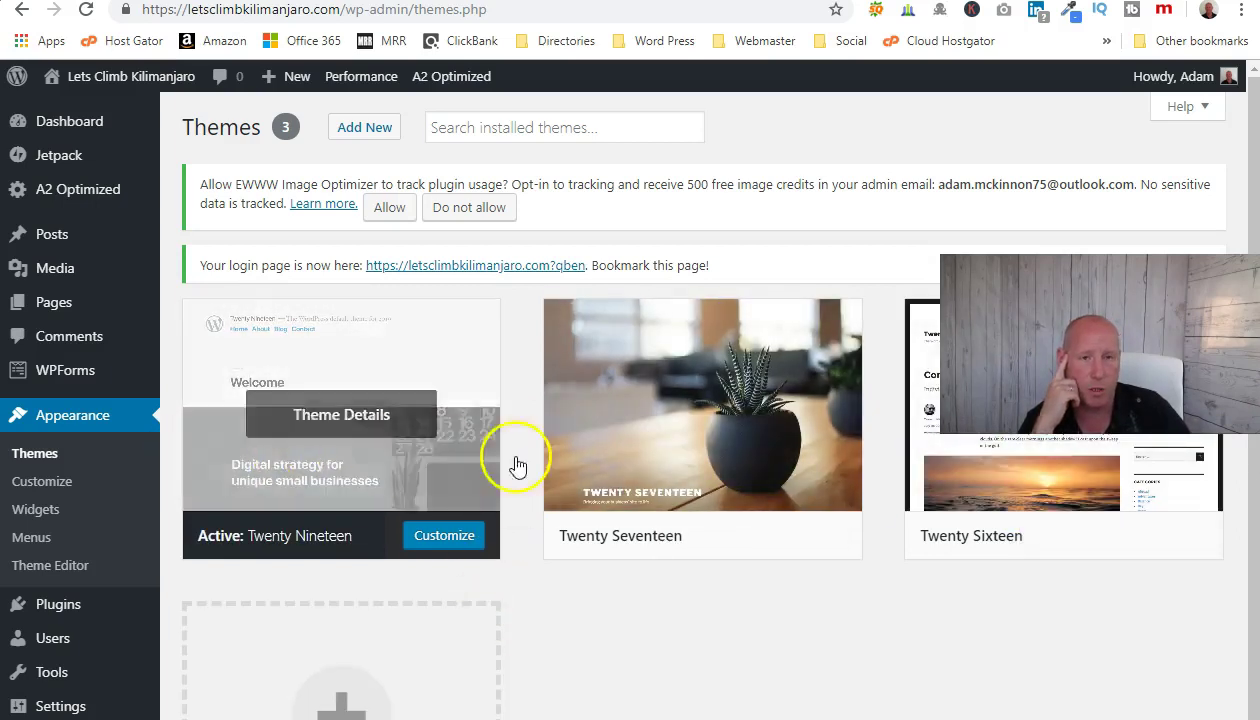
pyautogui.click(366, 128)
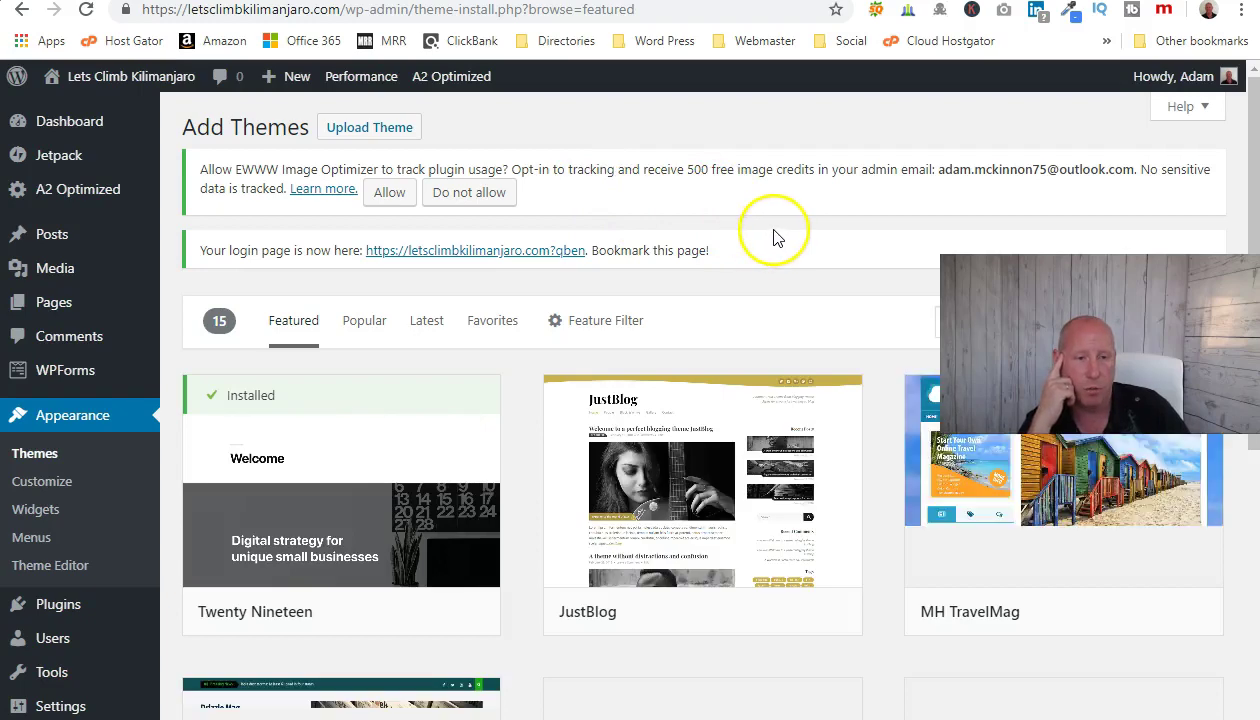
# Browse the featured themes and search the theme directory for "astra".
pyautogui.scroll(-3, 673, 420)
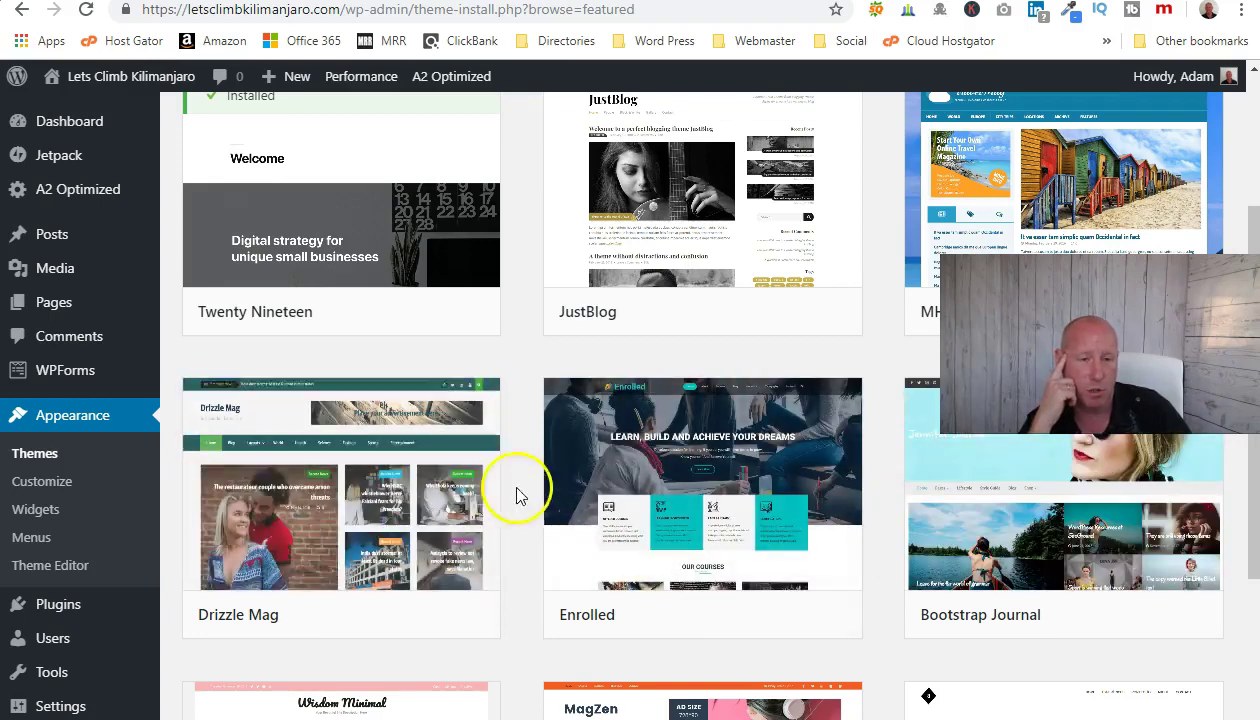
pyautogui.scroll(-3, 1063, 540)
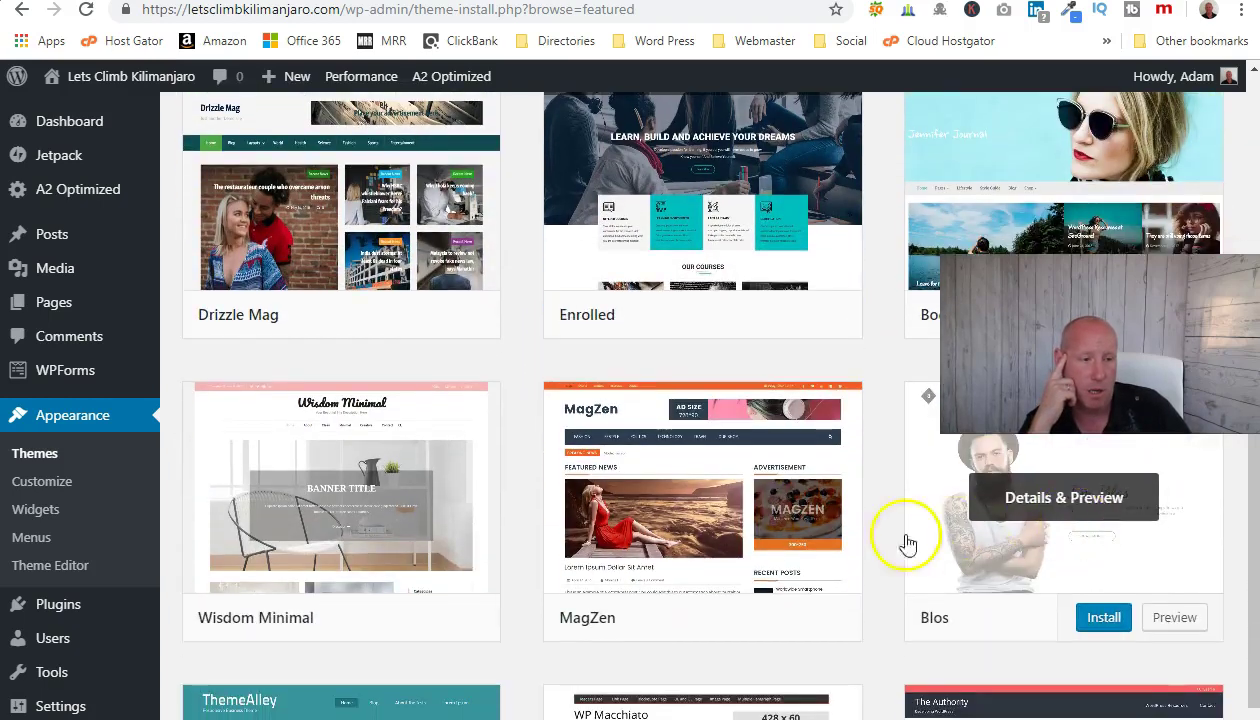
pyautogui.scroll(-3, 560, 567)
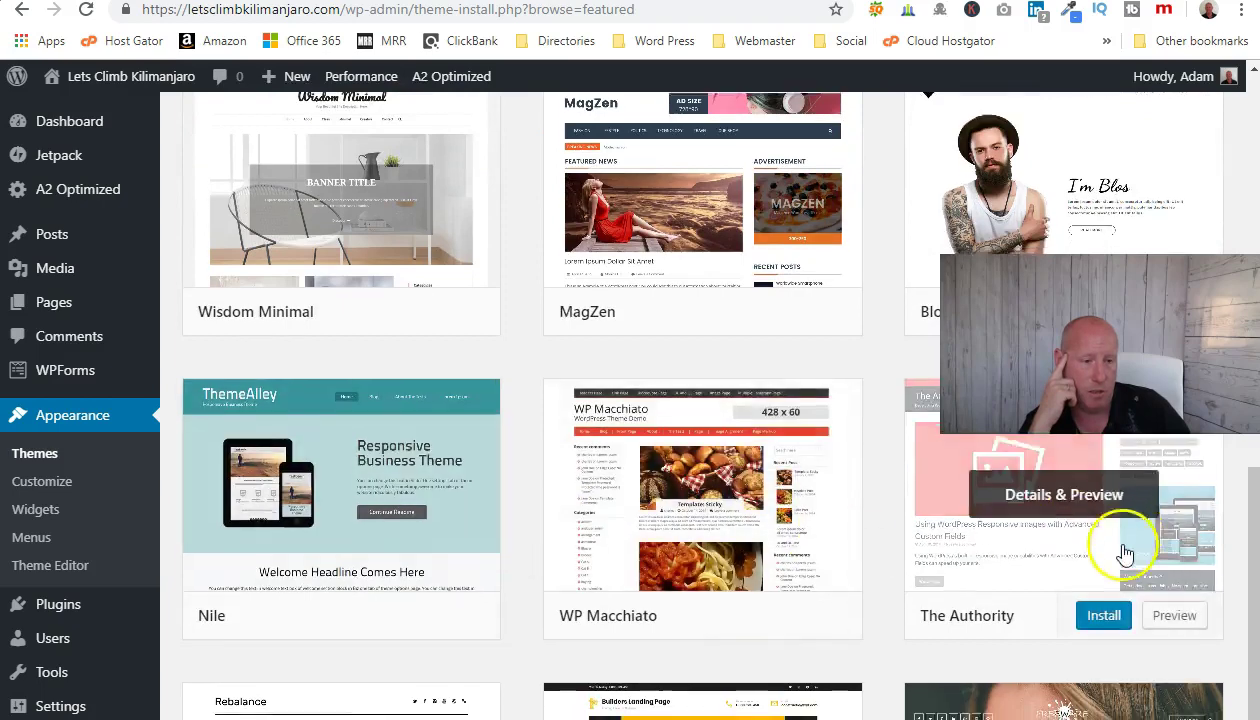
pyautogui.scroll(-2, 712, 548)
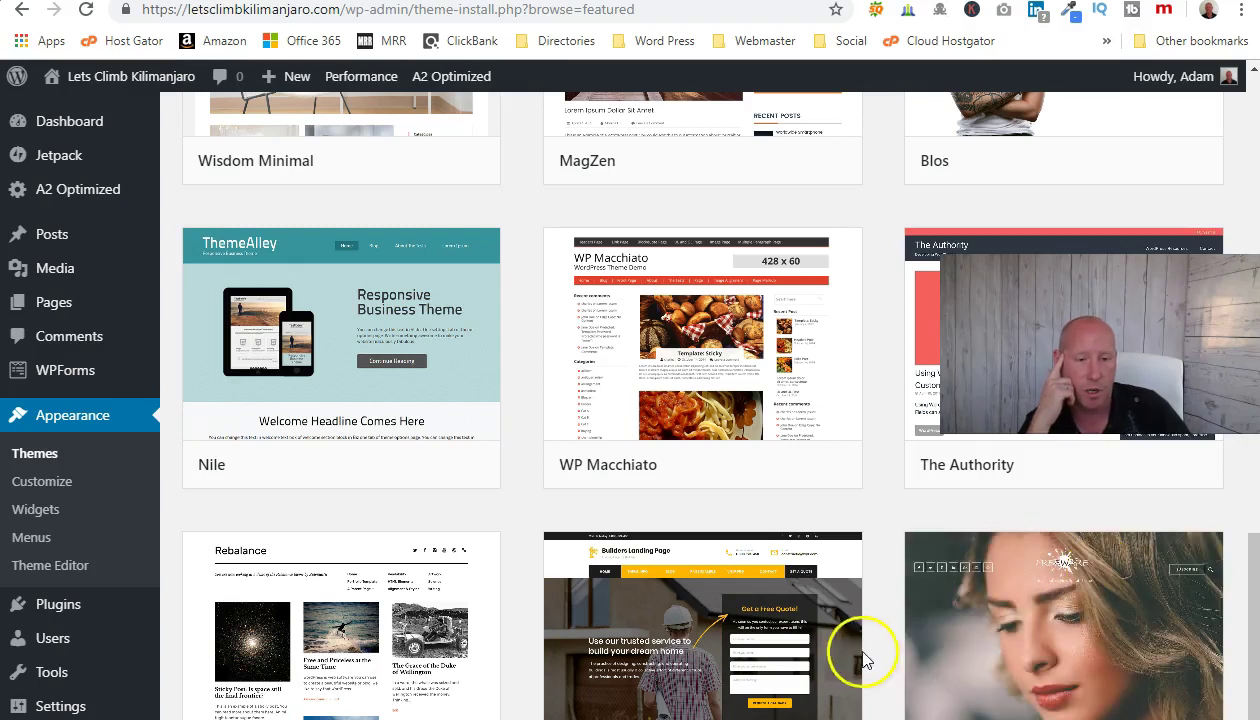
pyautogui.scroll(10, 628, 650)
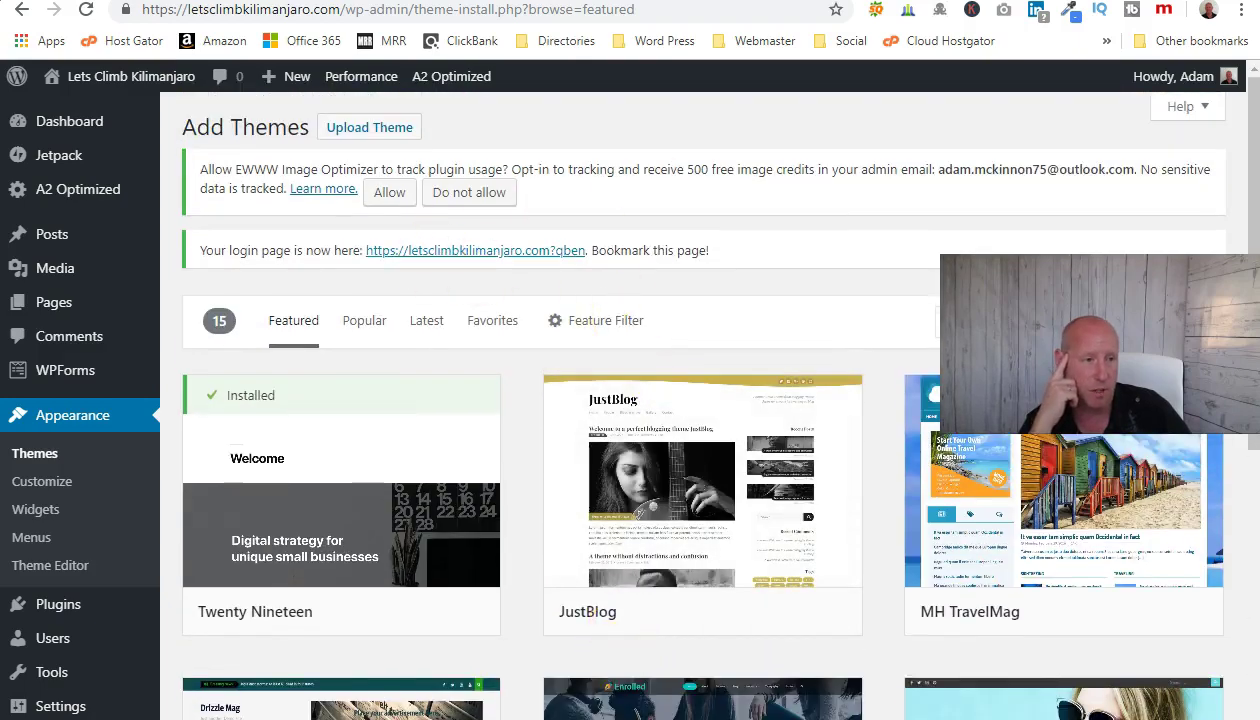
pyautogui.click(1084, 316)
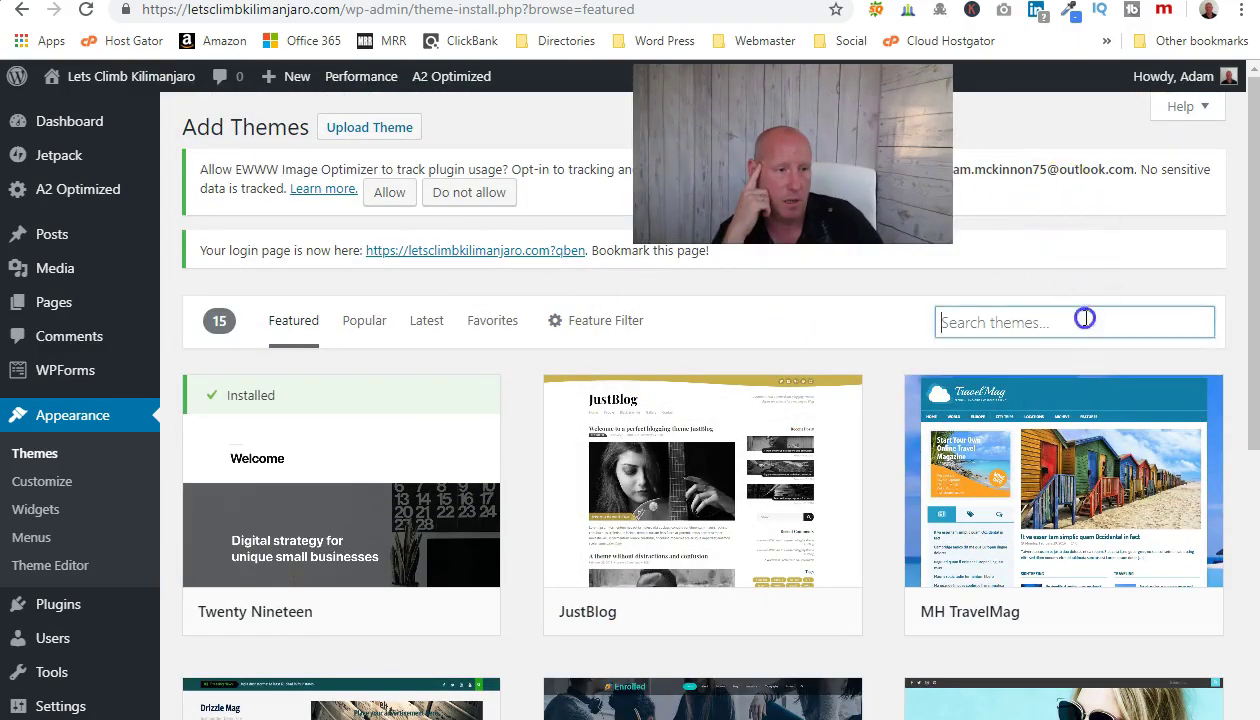
pyautogui.write('astra')
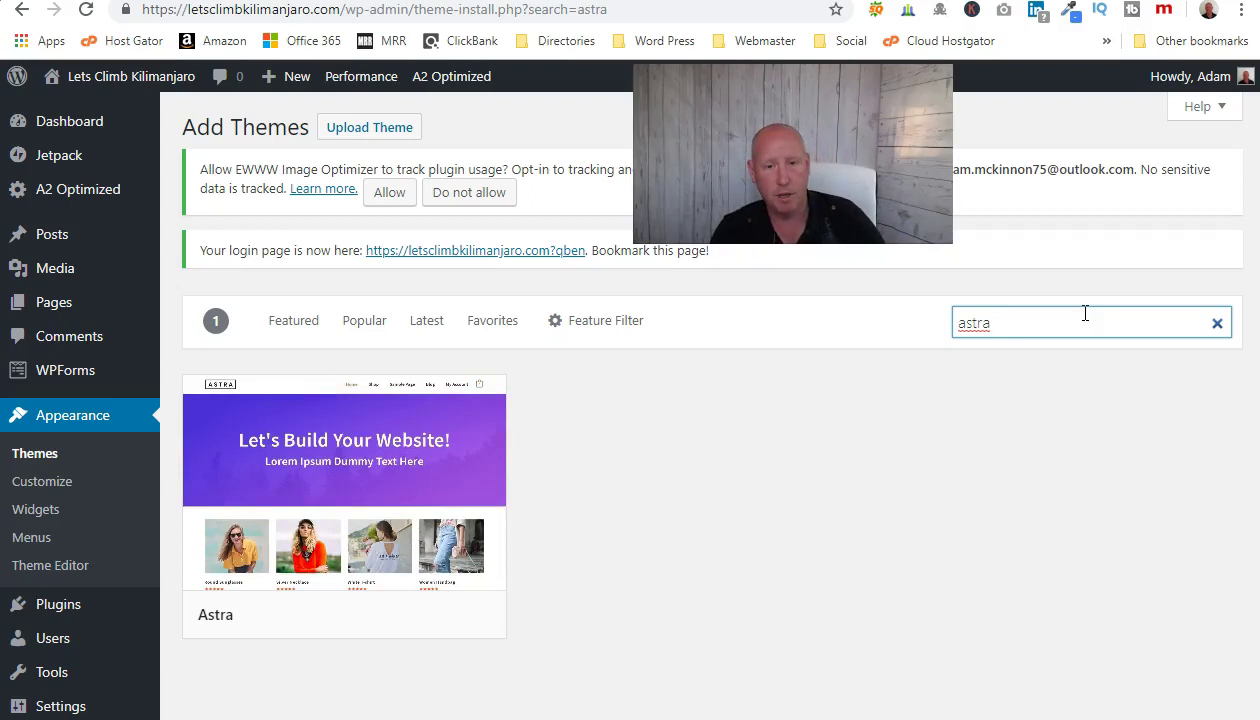
pyautogui.moveTo(211, 577)
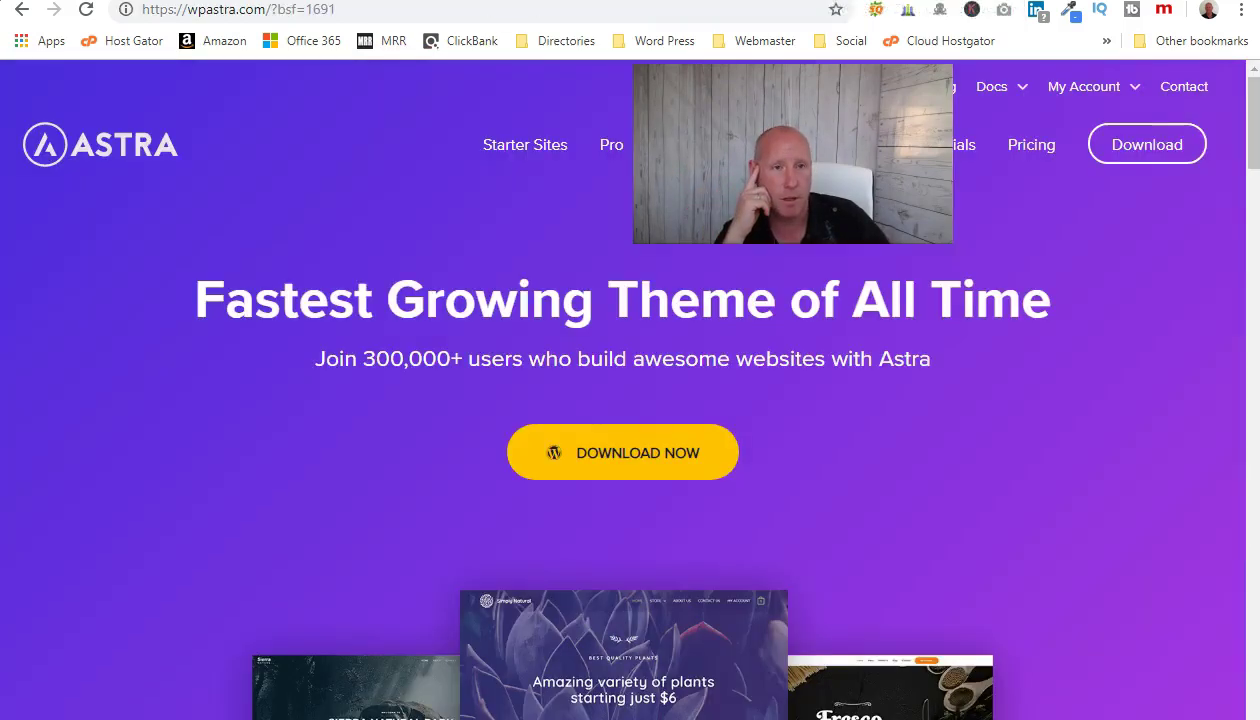
# Open the account downloads from the Astra website and review the Astra theme, add-on and free product files.
pyautogui.click(700, 2)
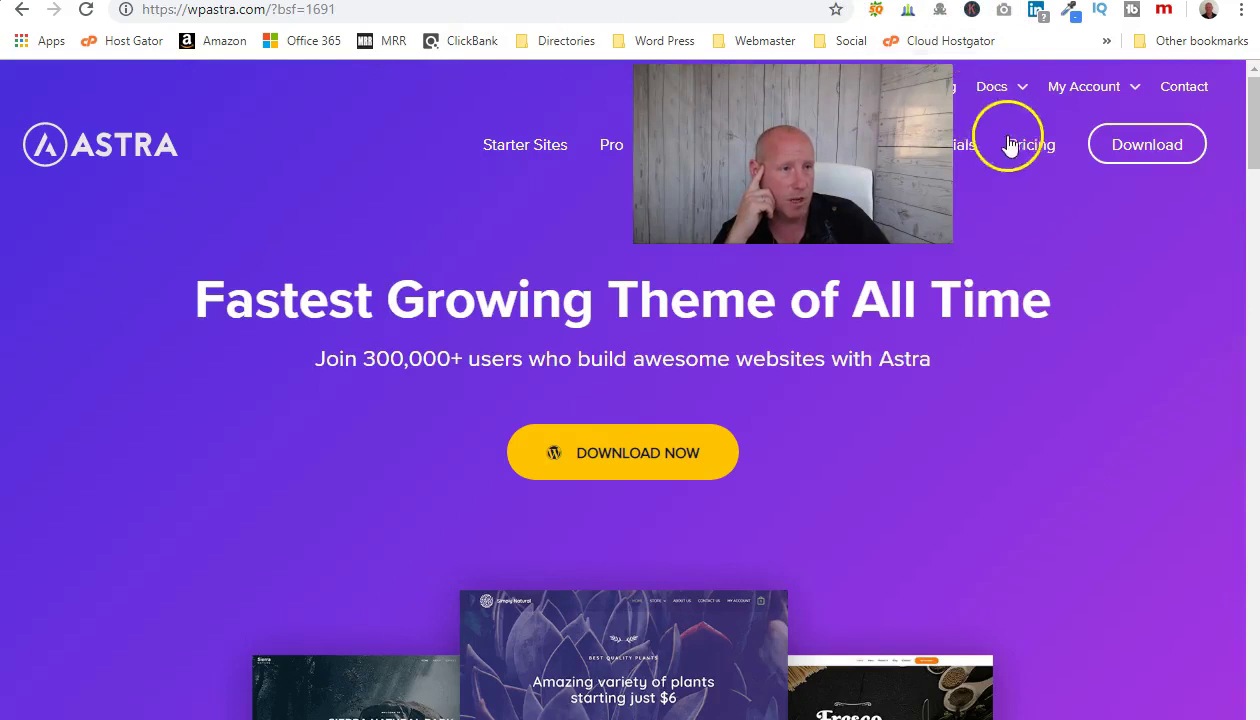
pyautogui.moveTo(1094, 101)
pyautogui.click(1103, 135)
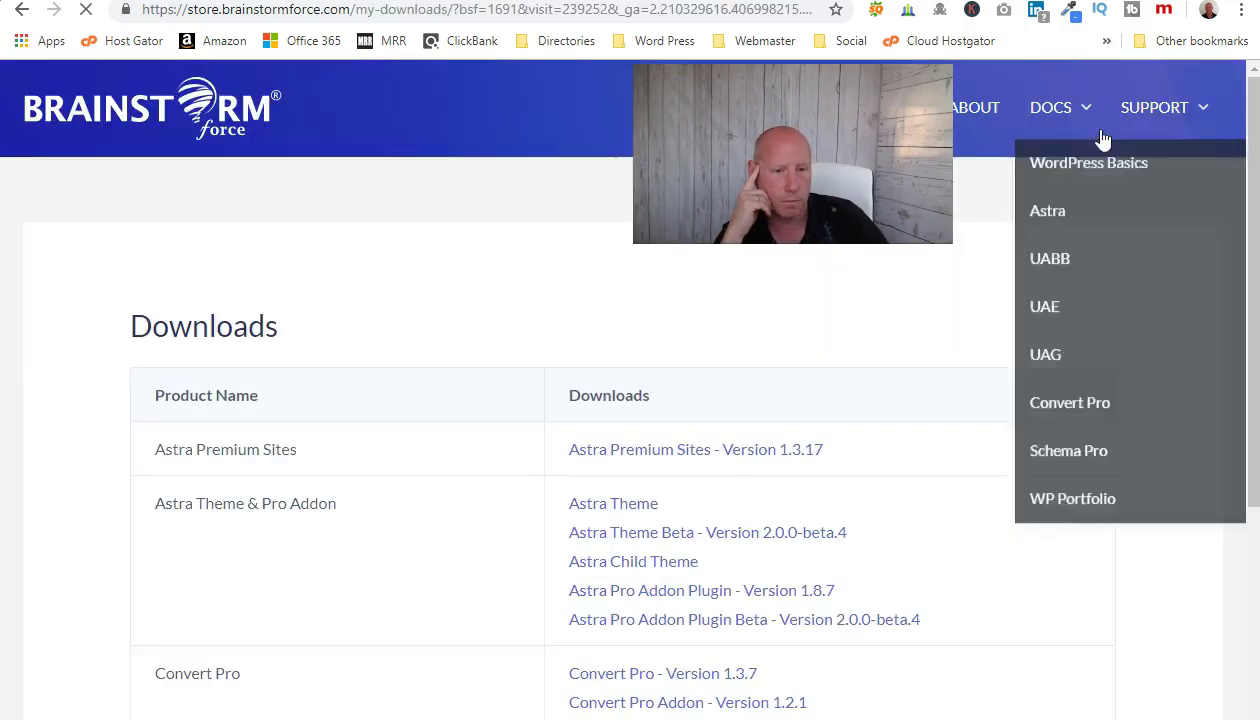
pyautogui.scroll(-4, 688, 570)
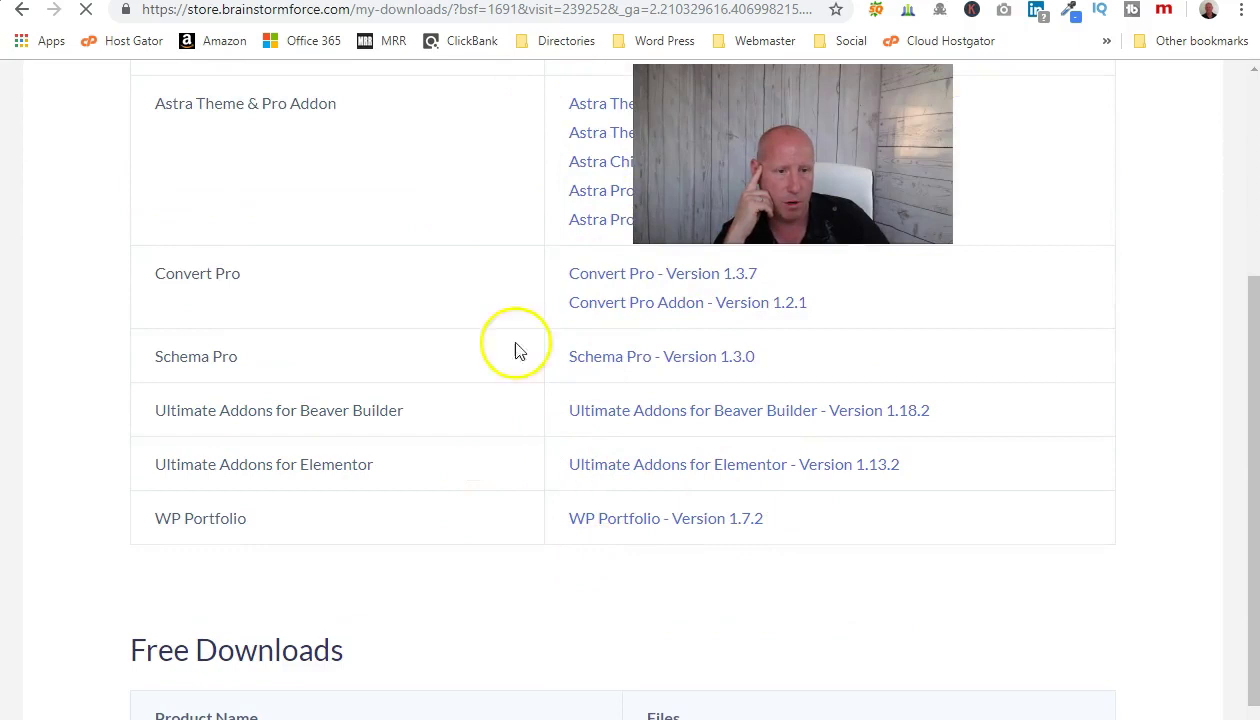
pyautogui.scroll(-4, 675, 577)
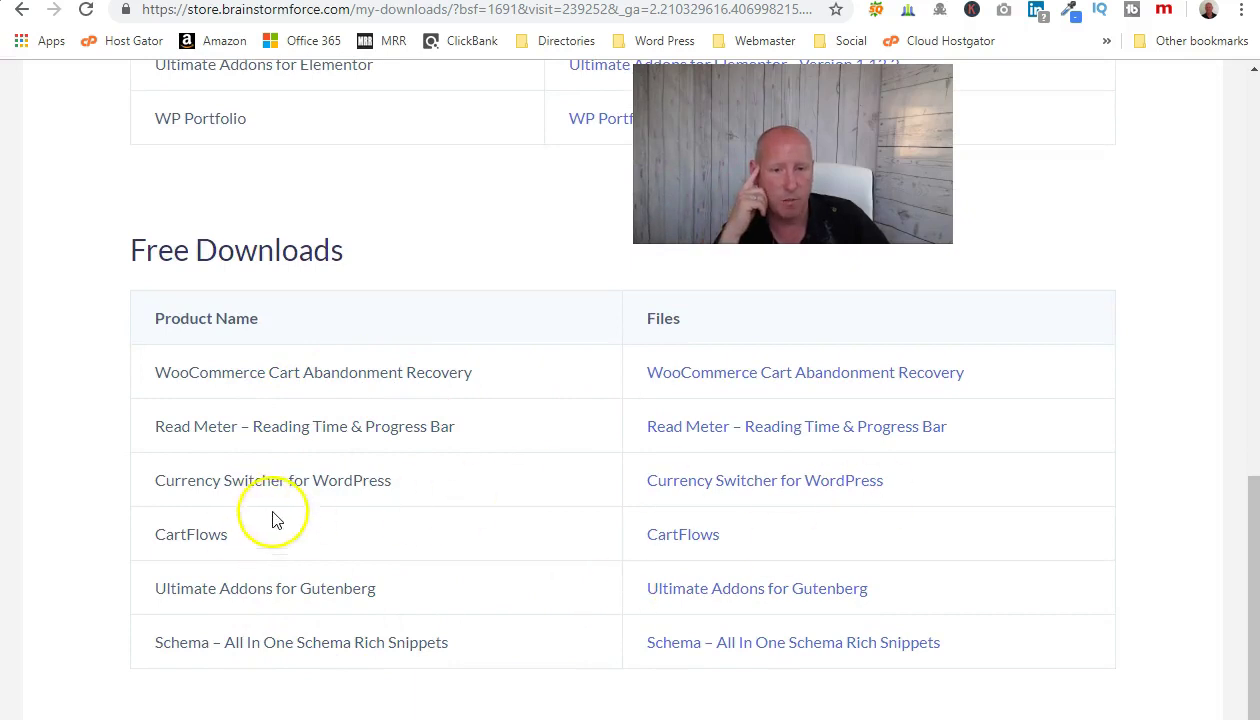
pyautogui.scroll(7, 410, 514)
pyautogui.scroll(1, 418, 513)
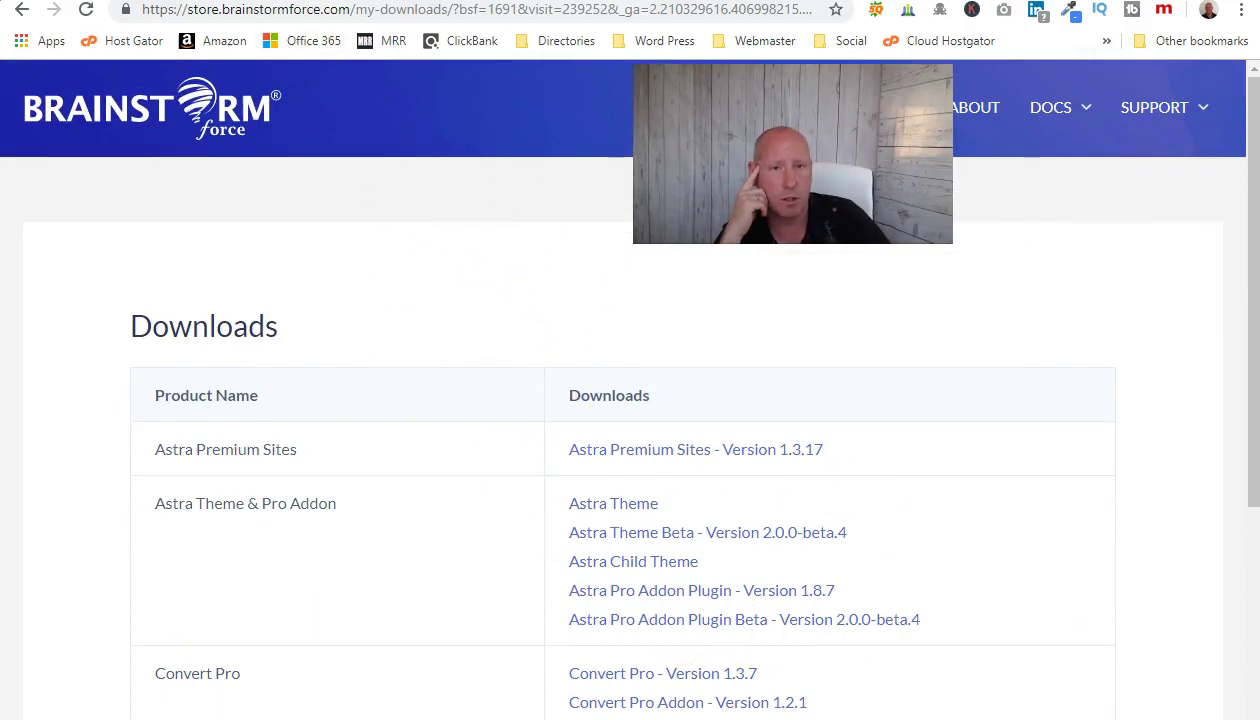
# Return to the WordPress site and choose astra.1.8.7.zip from the Themes folder within A1 - Websites in Documents as the theme to upload.
pyautogui.hotkey('ctrl', 'Tab')
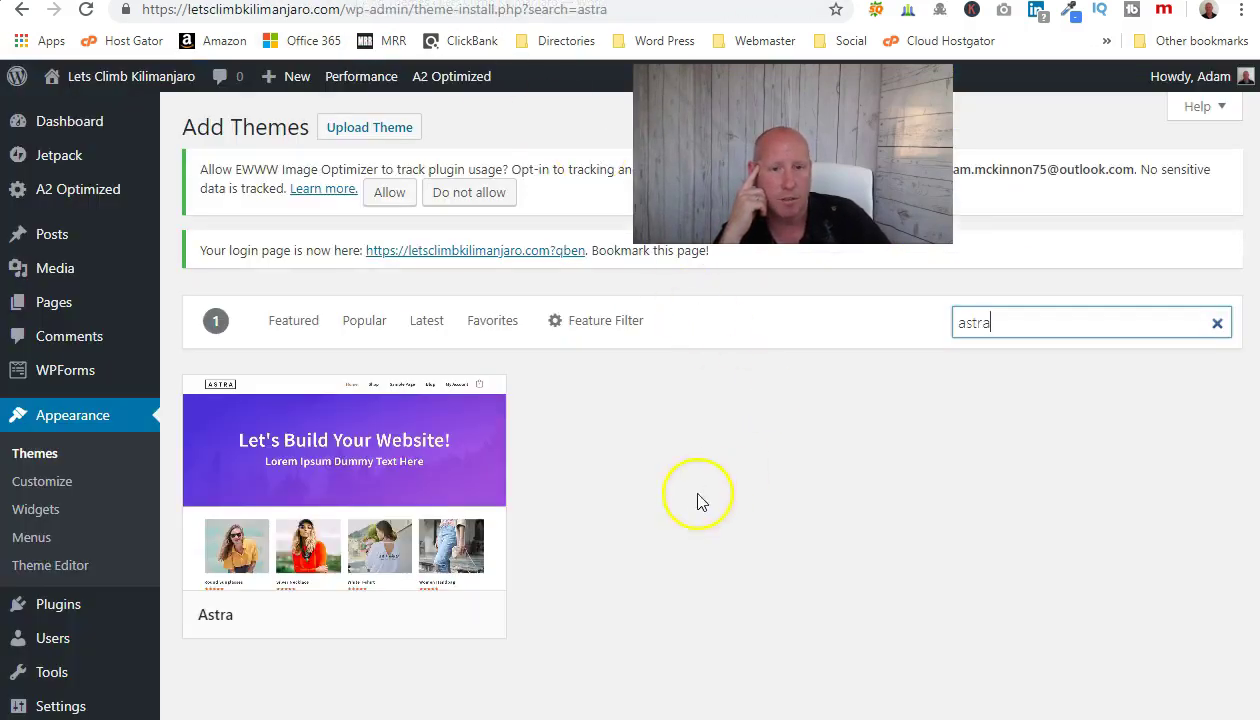
pyautogui.click(389, 144)
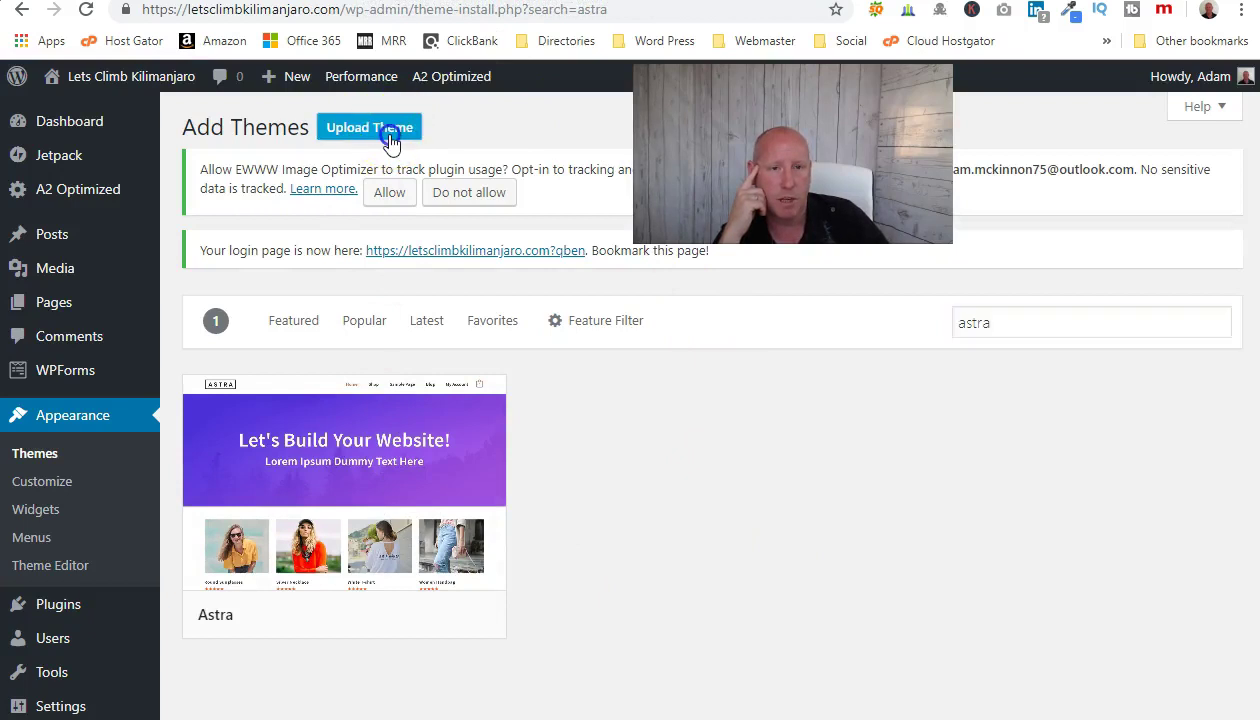
pyautogui.click(572, 449)
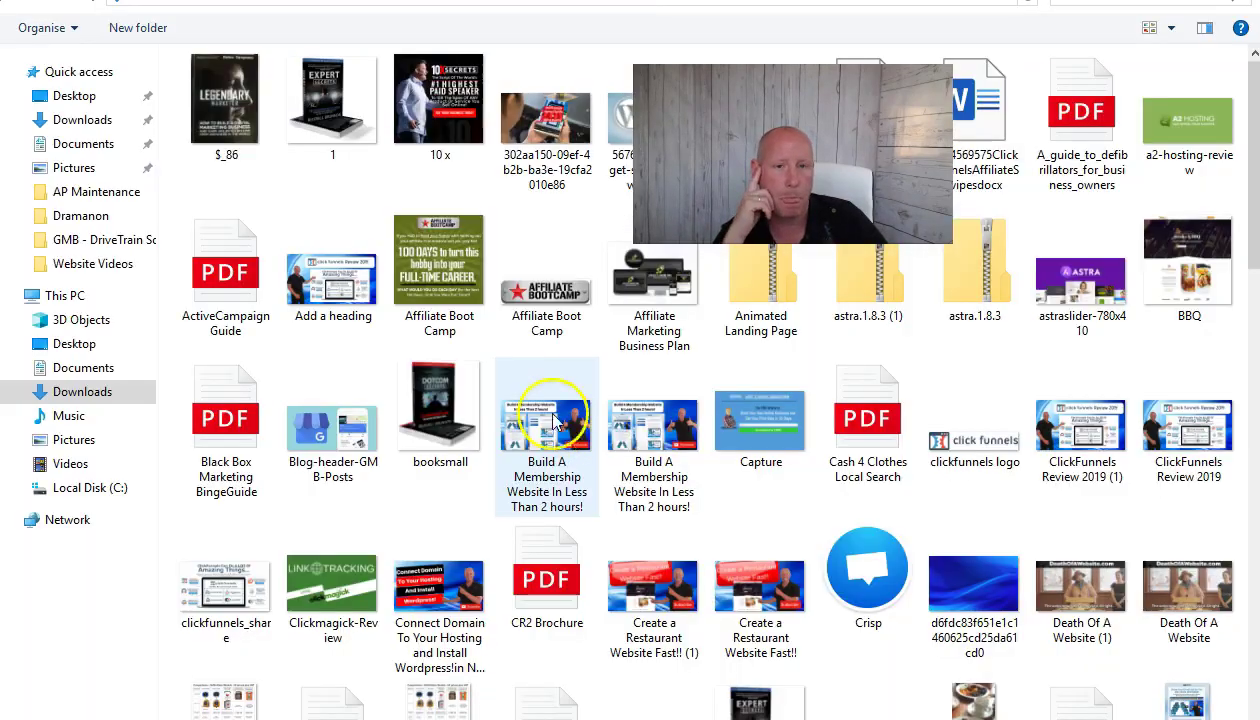
pyautogui.click(110, 367)
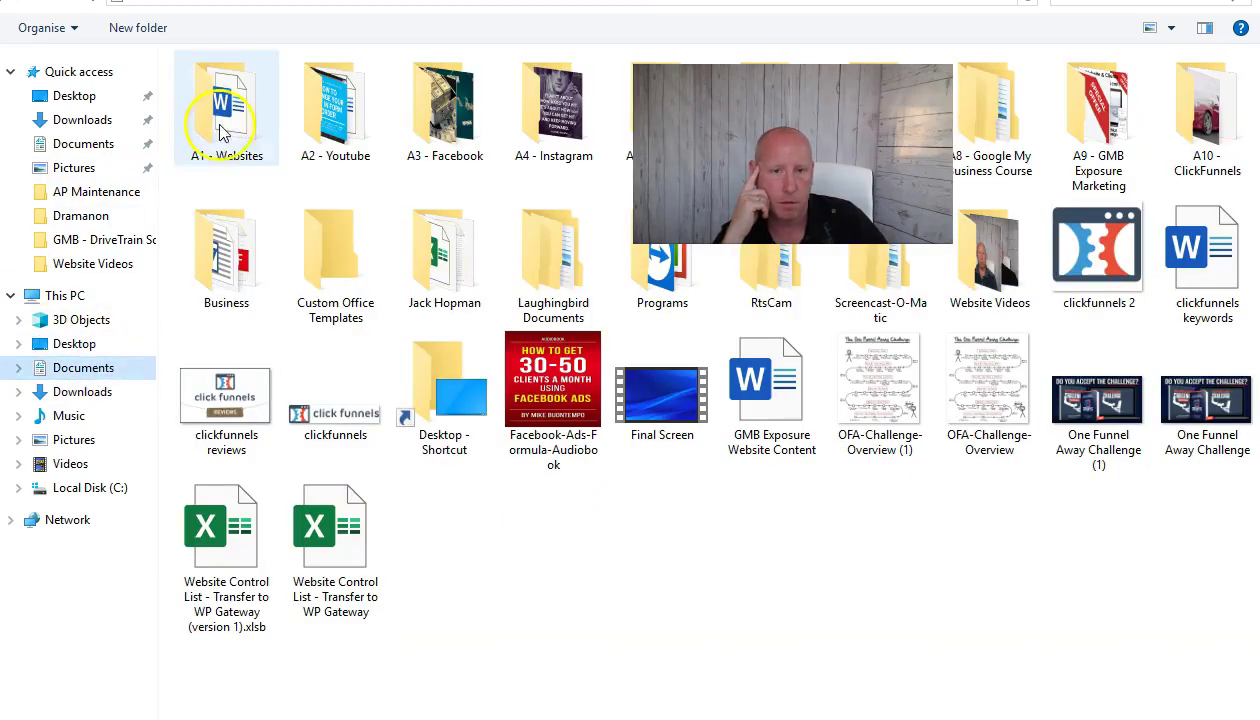
pyautogui.doubleClick(210, 100)
pyautogui.doubleClick(228, 128)
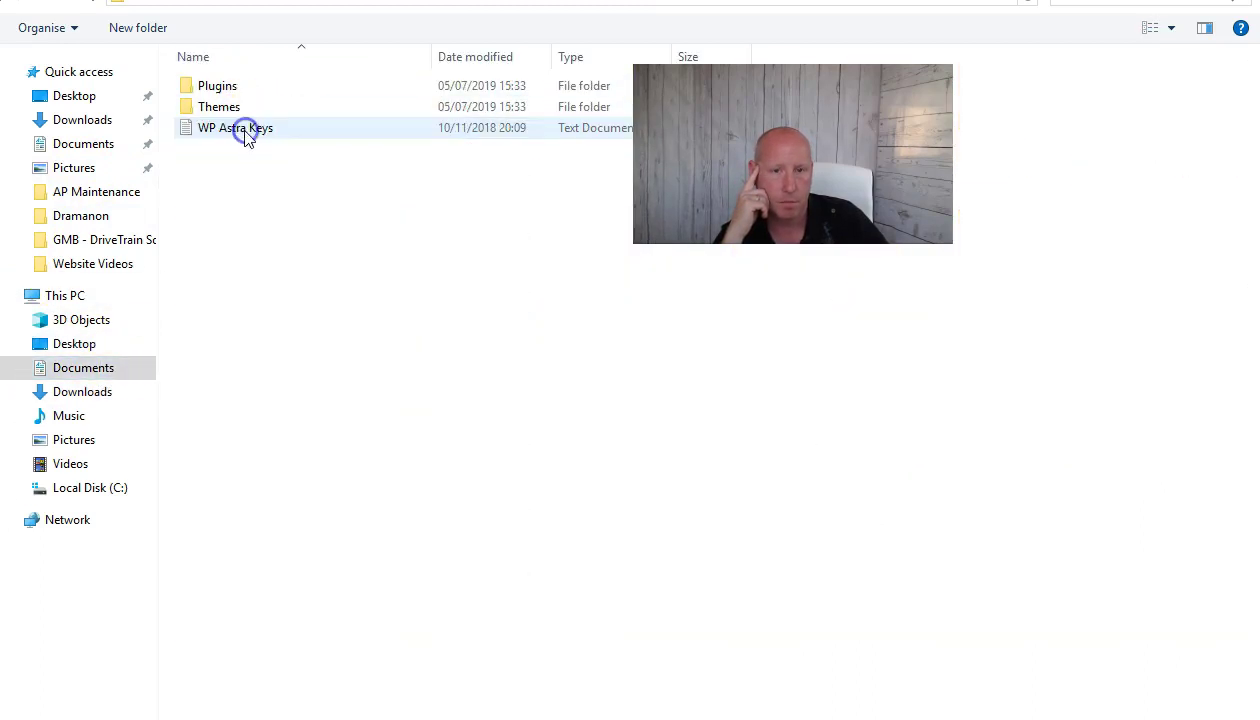
pyautogui.click(224, 106)
pyautogui.doubleClick(226, 107)
pyautogui.click(232, 85)
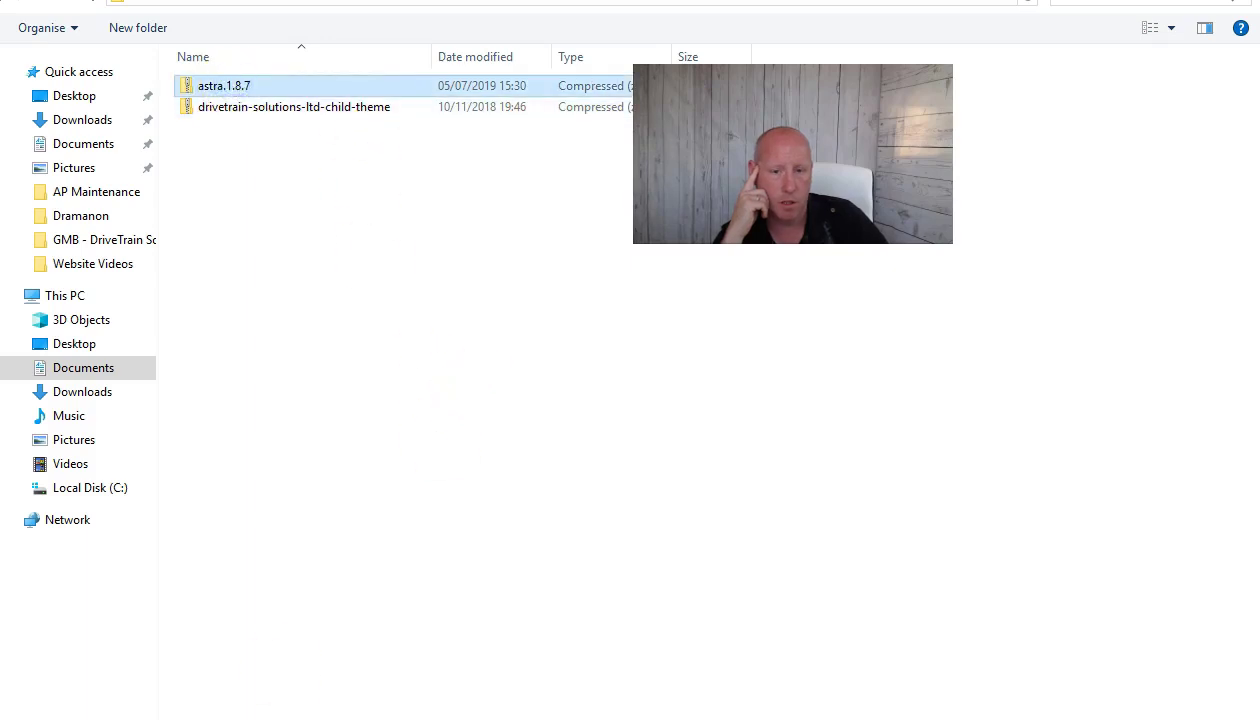
pyautogui.press('Return')
# Install the uploaded Astra theme and activate it on the site.
pyautogui.click(815, 443)
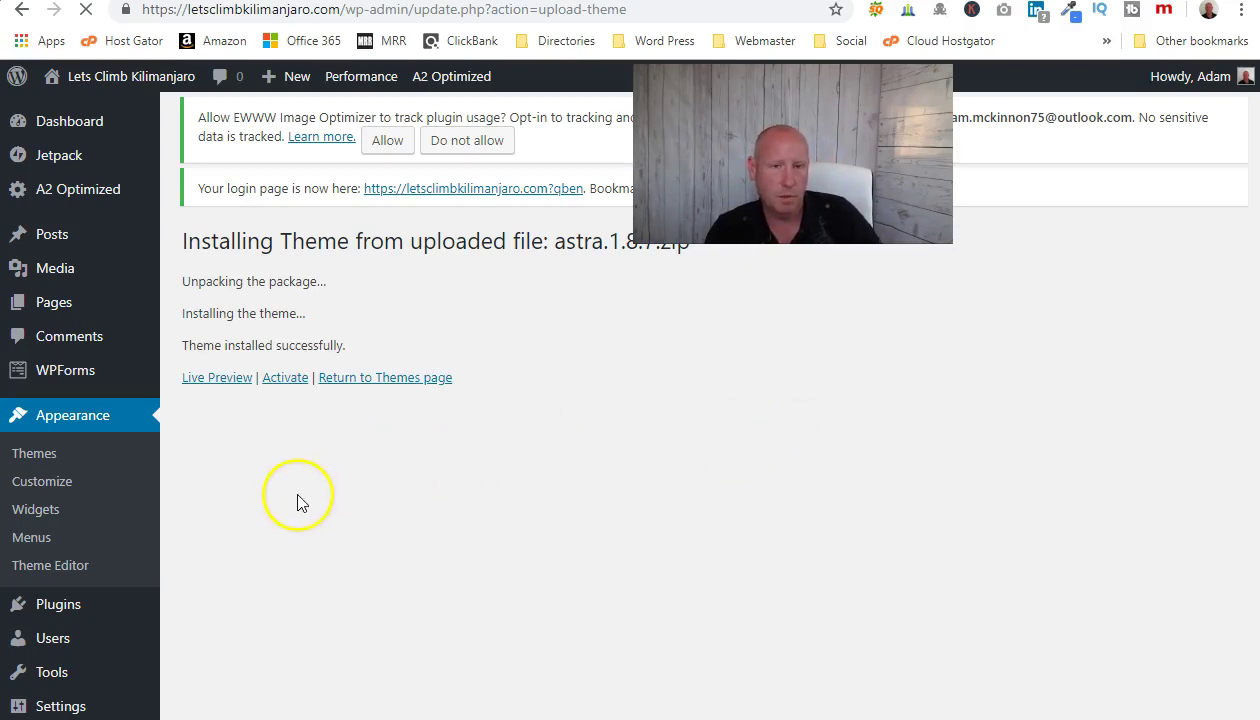
pyautogui.click(286, 380)
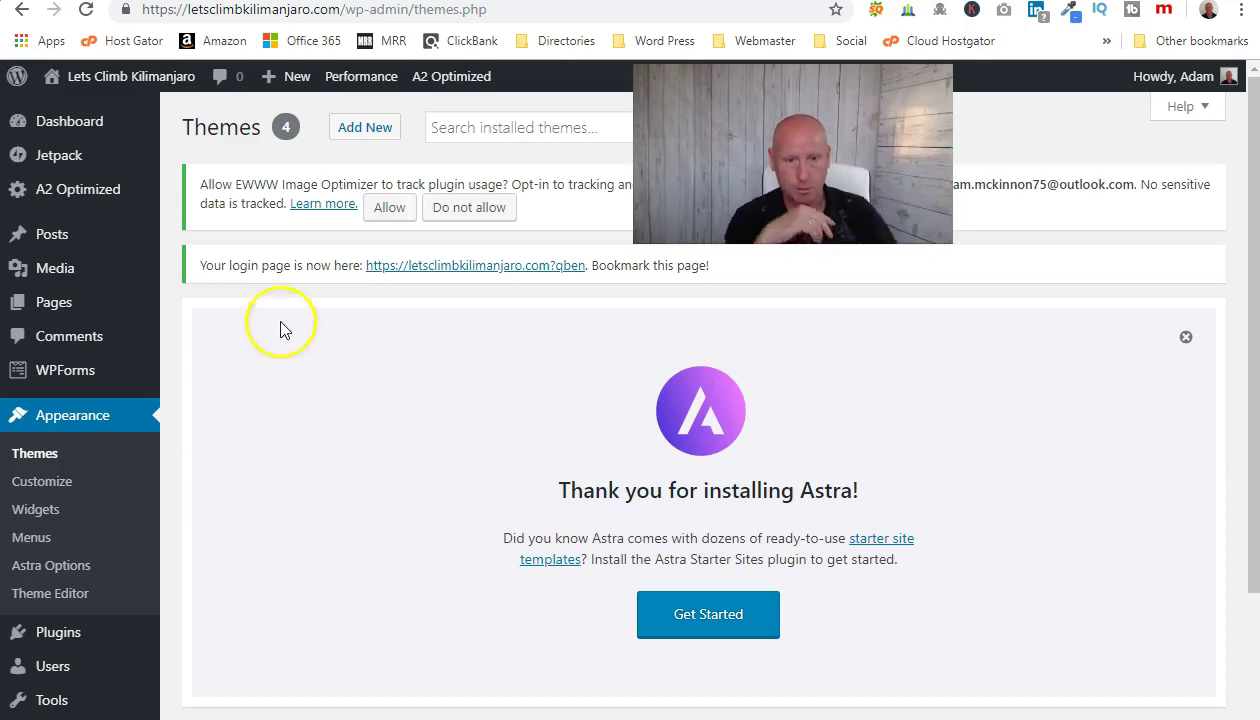
# Return to the Brainstorm Force downloads page and open the Astra Child Theme generator.
pyautogui.hotkey('ctrl', 'Tab')
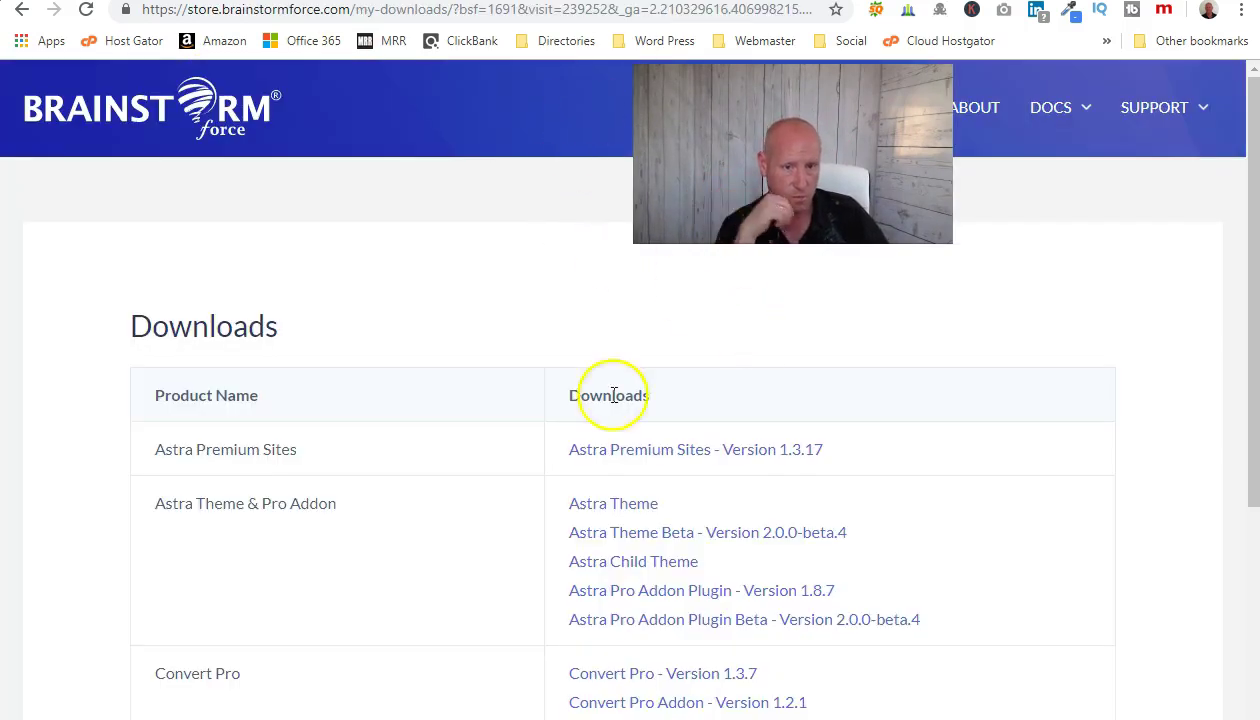
pyautogui.scroll(-2, 444, 408)
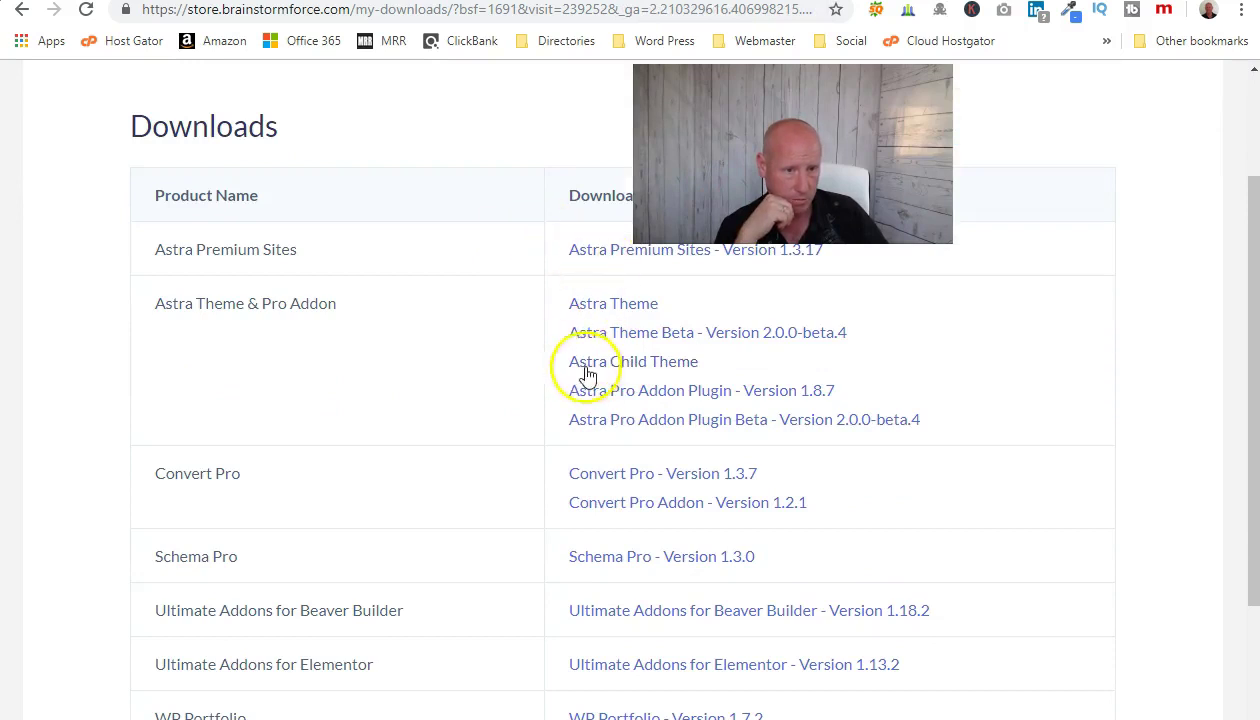
pyautogui.click(630, 370)
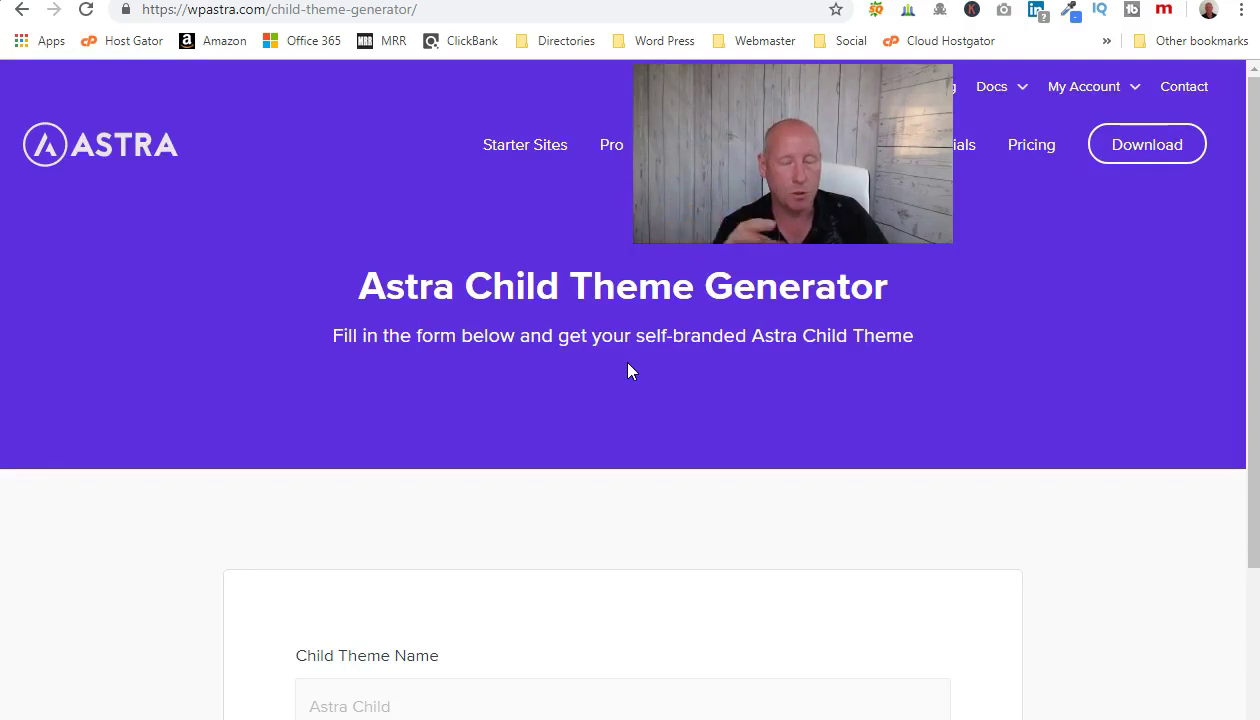
# Set the child theme name to Climb Kilimanjaro in the generator form.
pyautogui.scroll(-2, 480, 470)
pyautogui.click(445, 503)
pyautogui.write('Climb Kilimanjaro')
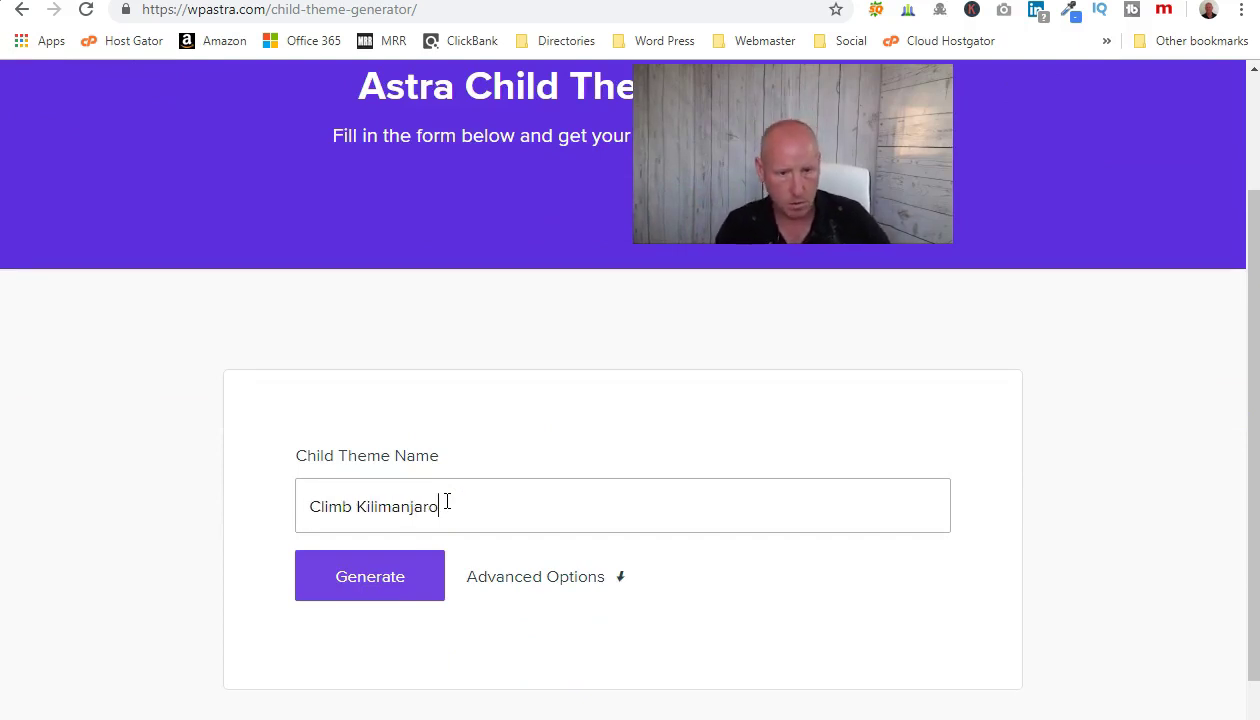
# Show the generator's advanced options and fill in the author's name and the author's website address as Author URI.
pyautogui.click(565, 580)
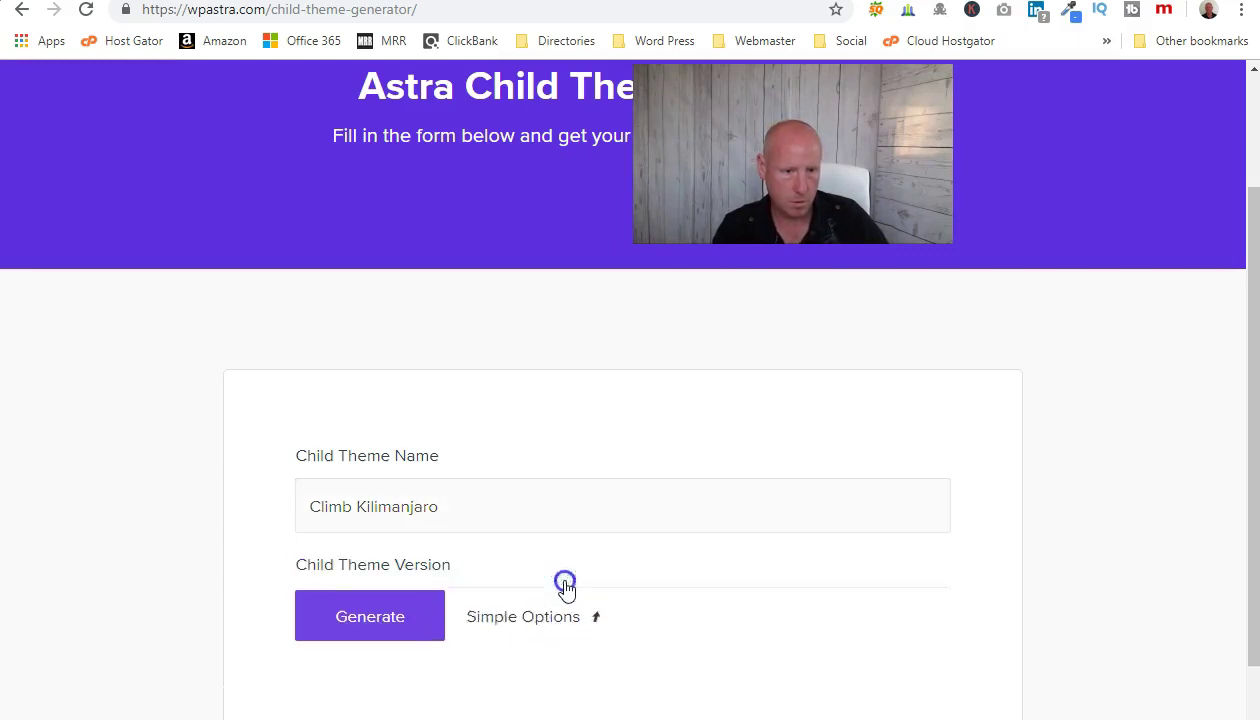
pyautogui.scroll(-3, 675, 571)
pyautogui.click(357, 425)
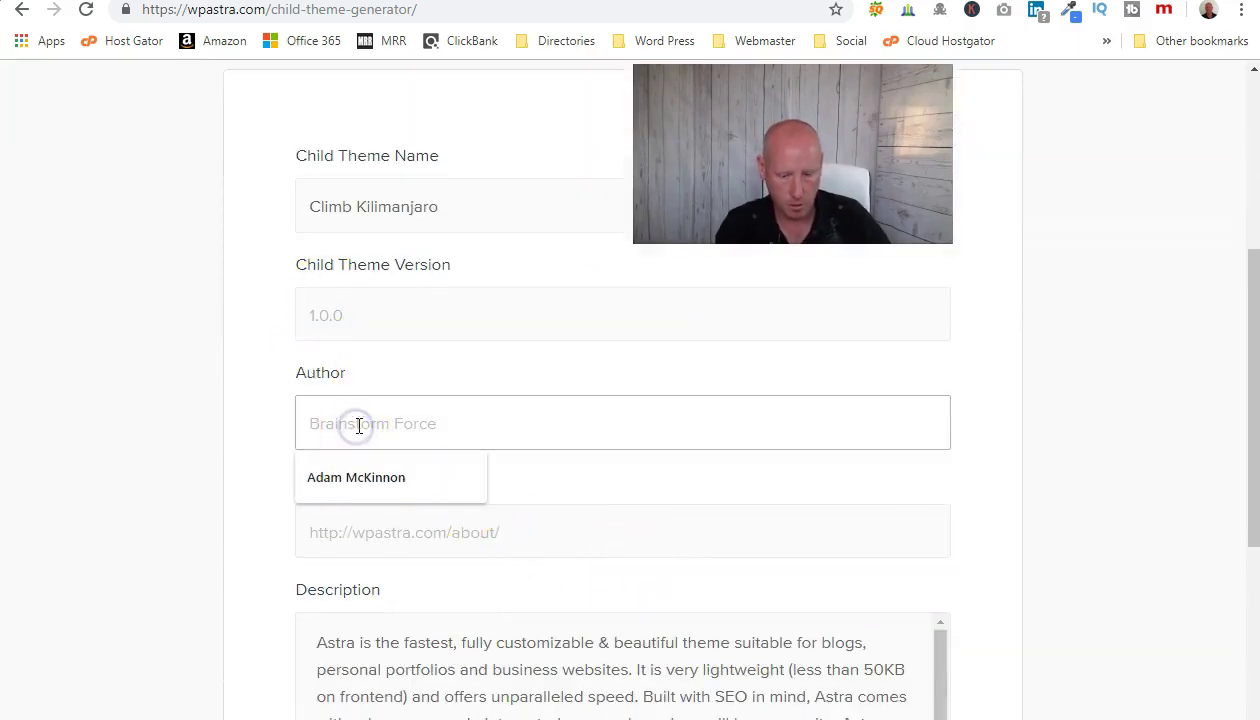
pyautogui.click(350, 477)
pyautogui.click(363, 530)
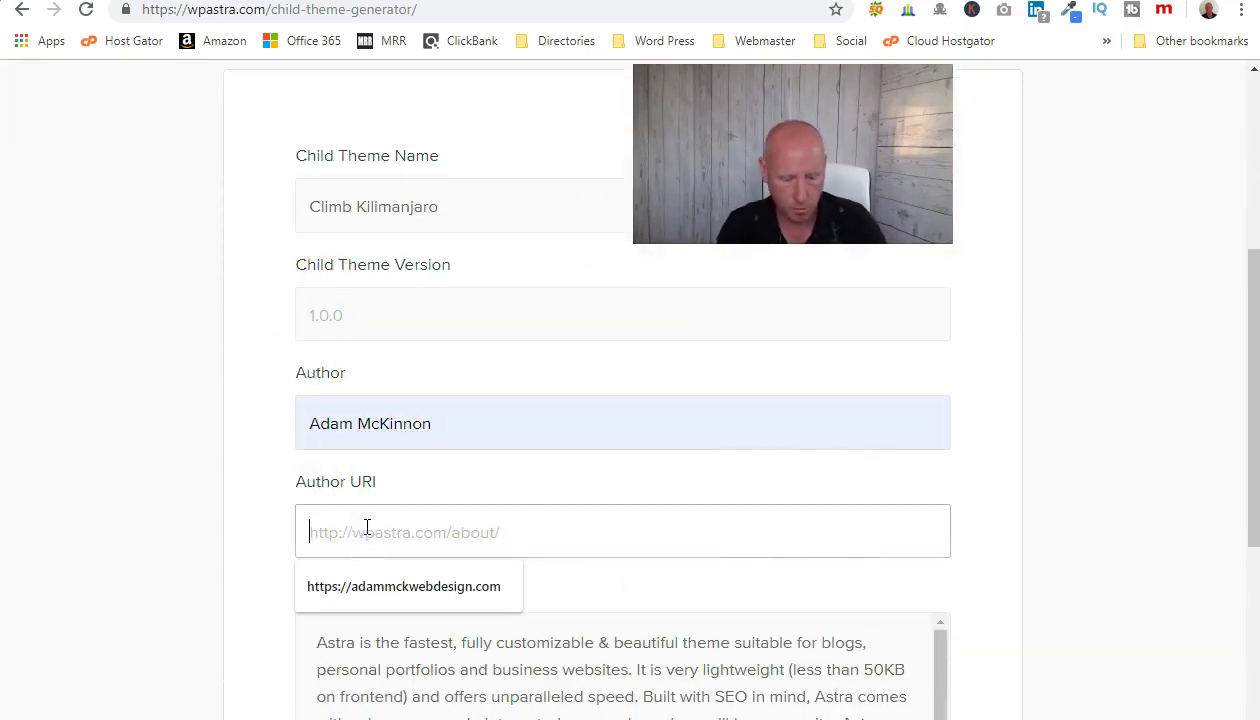
pyautogui.write('https:')
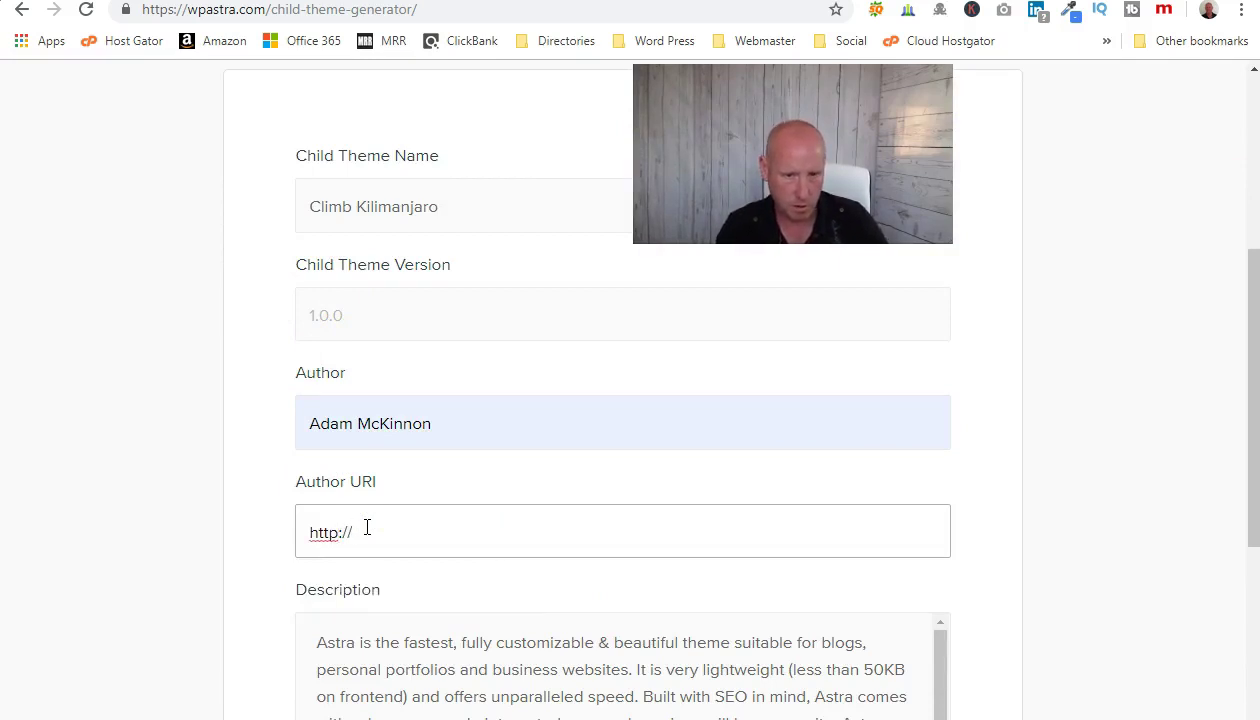
pyautogui.write('//')
pyautogui.press('BackSpace')
pyautogui.press('BackSpace')
pyautogui.press('BackSpace')
pyautogui.write('s://adam')
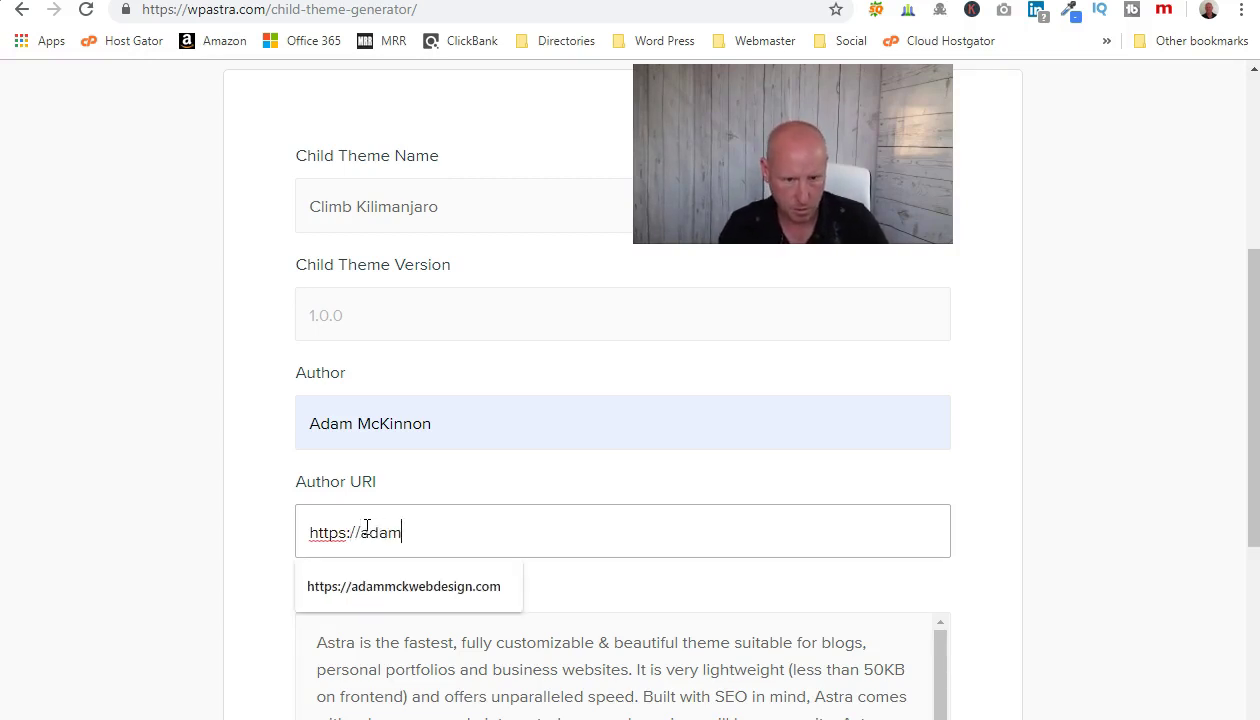
pyautogui.click(452, 592)
# Clear the child theme's default description and set the folder name to Climb Kilimanjaro.
pyautogui.scroll(-4, 400, 550)
pyautogui.moveTo(316, 246); pyautogui.dragTo(697, 598)
pyautogui.press('BackSpace')
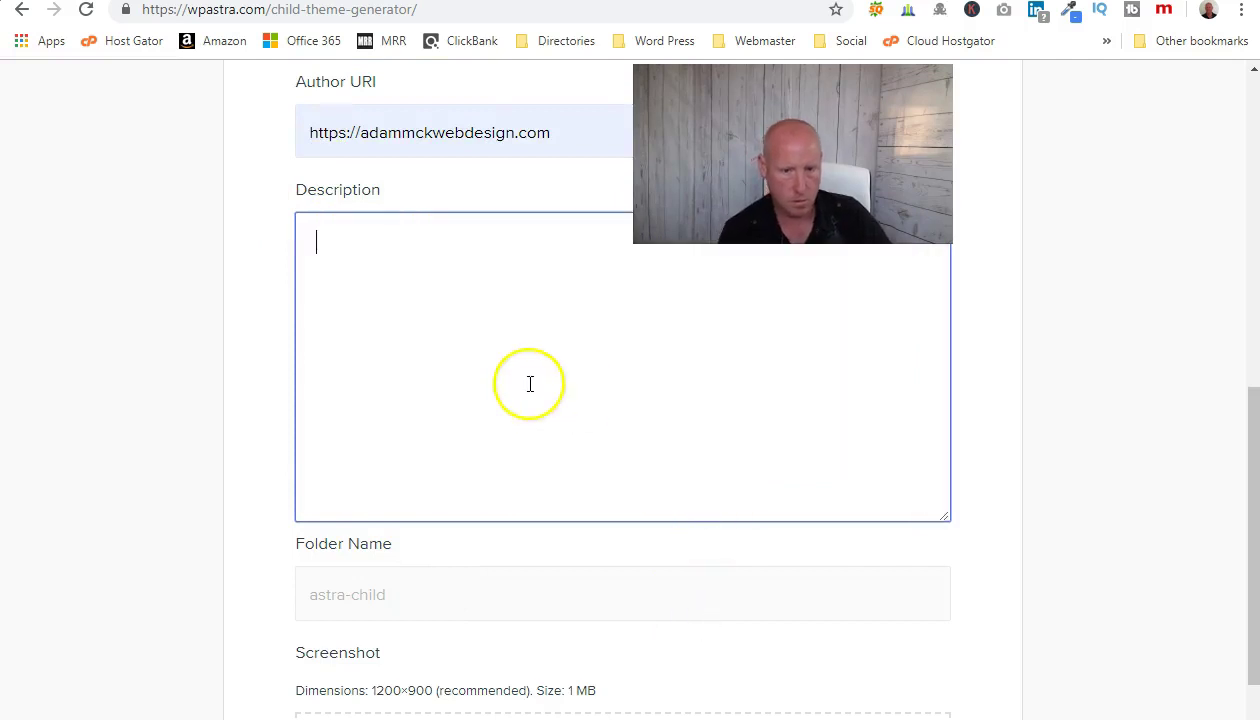
pyautogui.click(378, 594)
pyautogui.write('Climb Kilimanjaro')
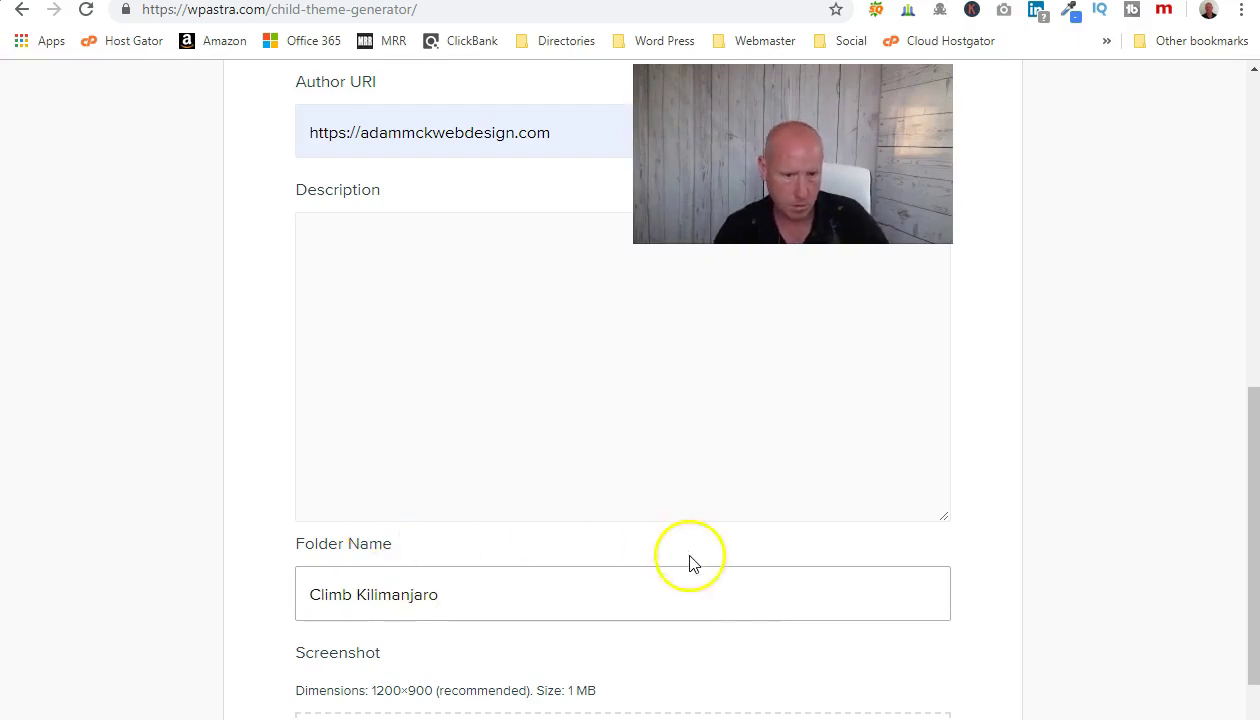
# Open pixabay.com in a new tab and search its images for "kilimanjaro" to find a theme screenshot.
pyautogui.scroll(-2, 689, 562)
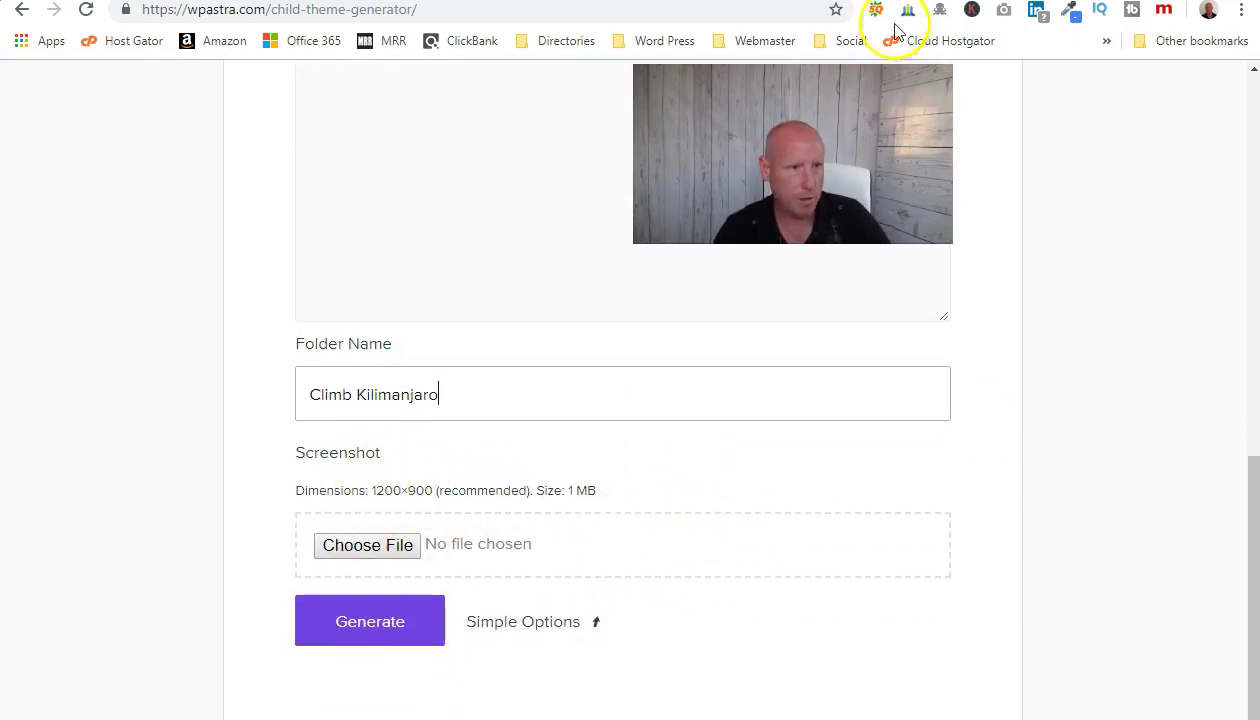
pyautogui.hotkey('ctrl', 't')
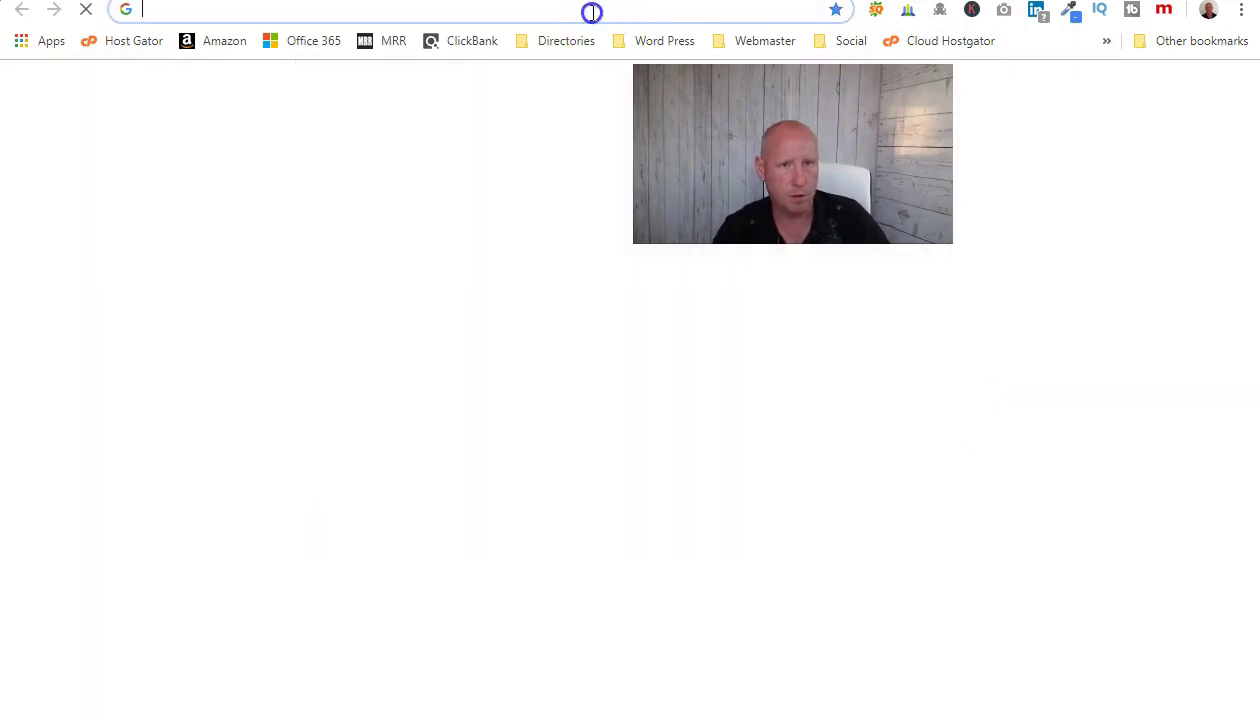
pyautogui.write('pixab')
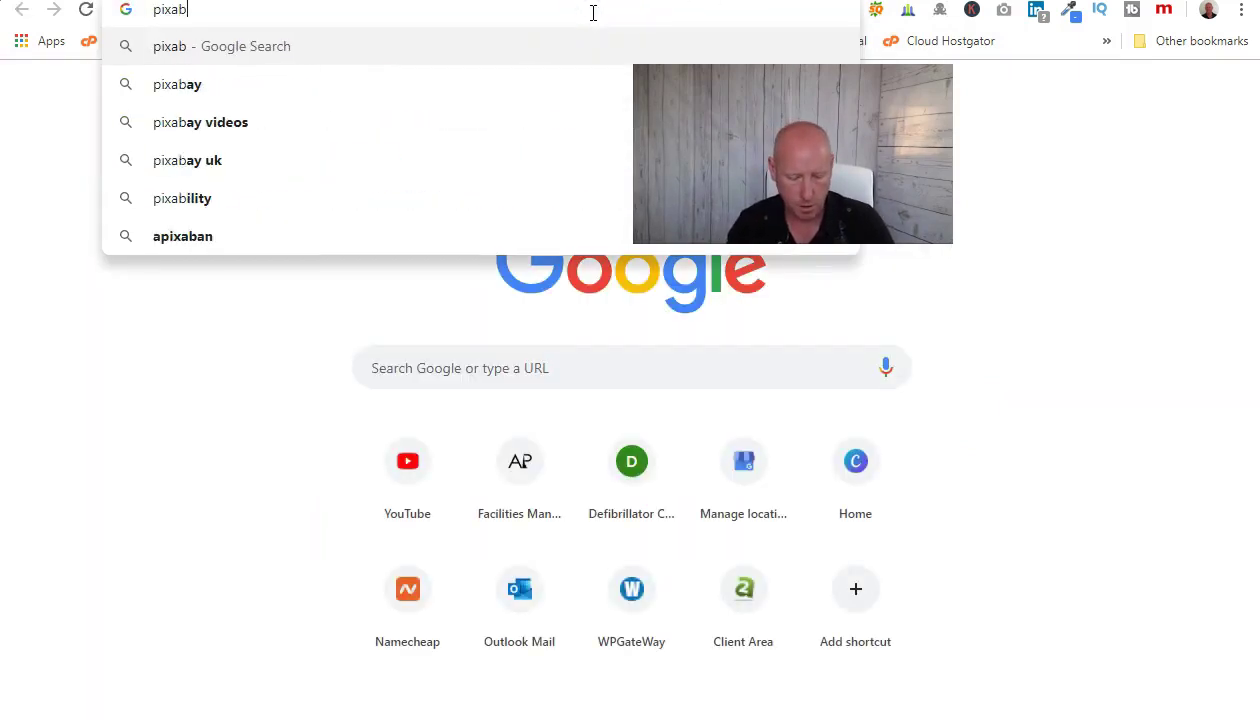
pyautogui.write('ay.com')
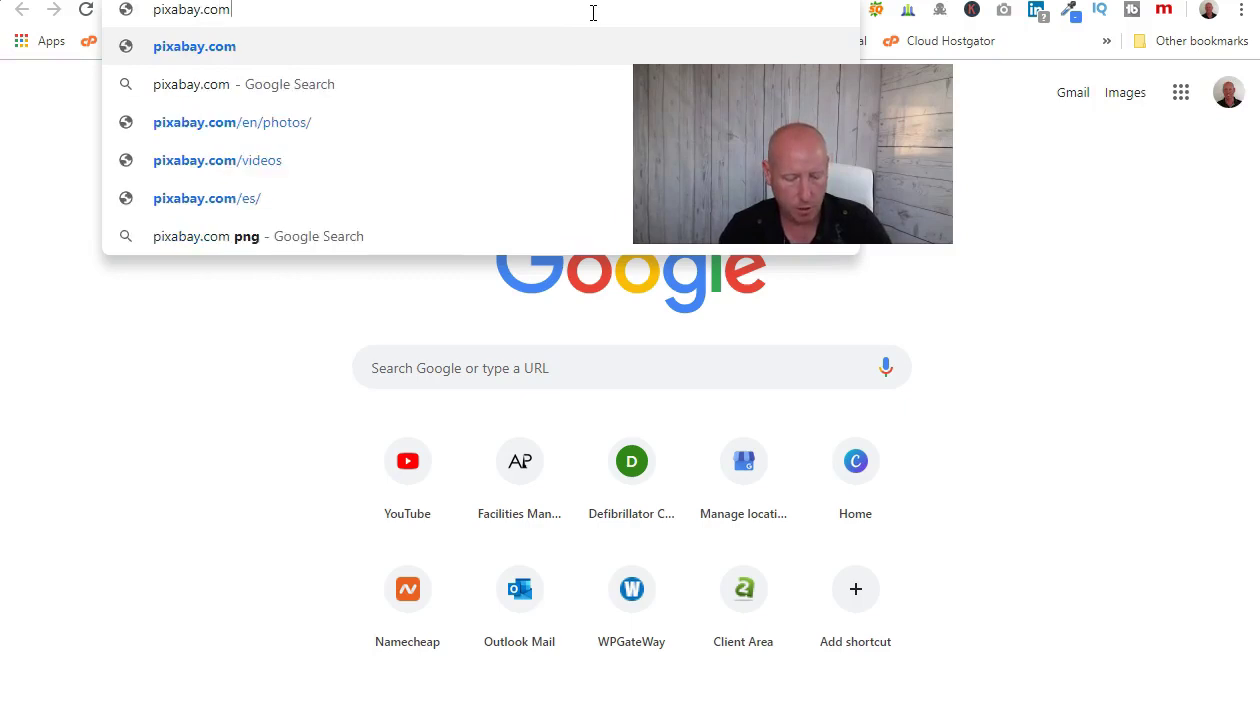
pyautogui.press('Return')
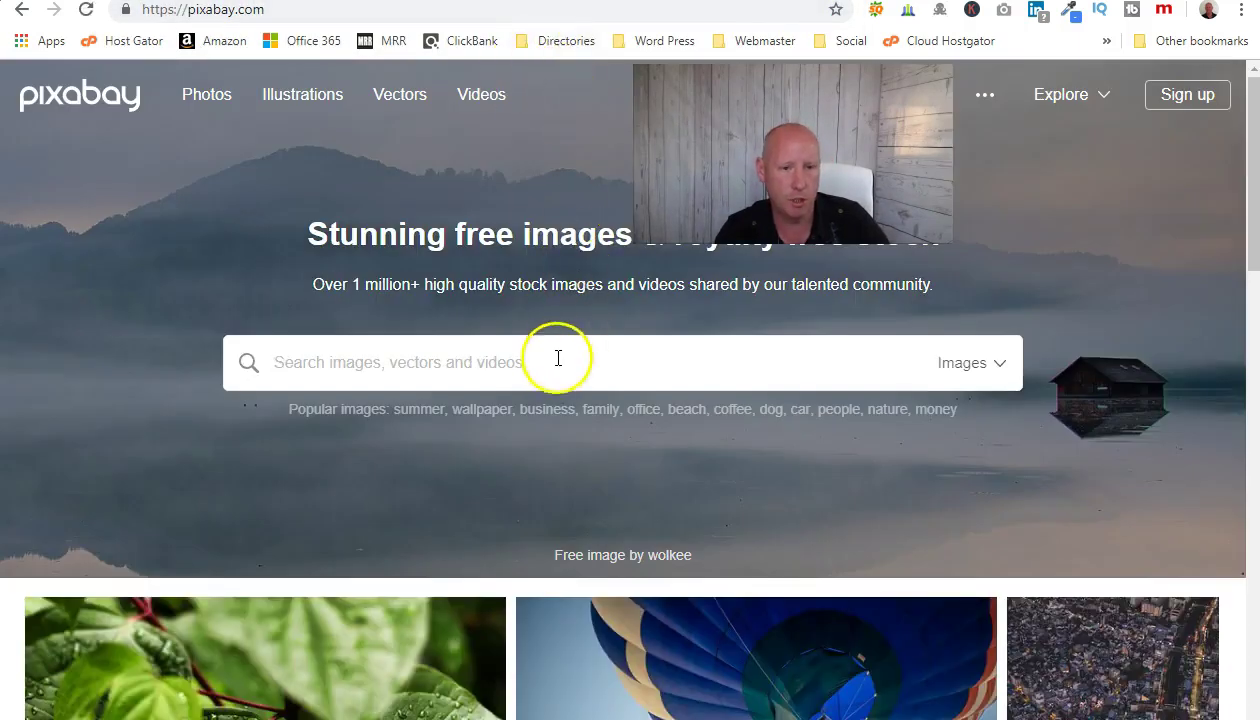
pyautogui.click(557, 359)
pyautogui.write('kili')
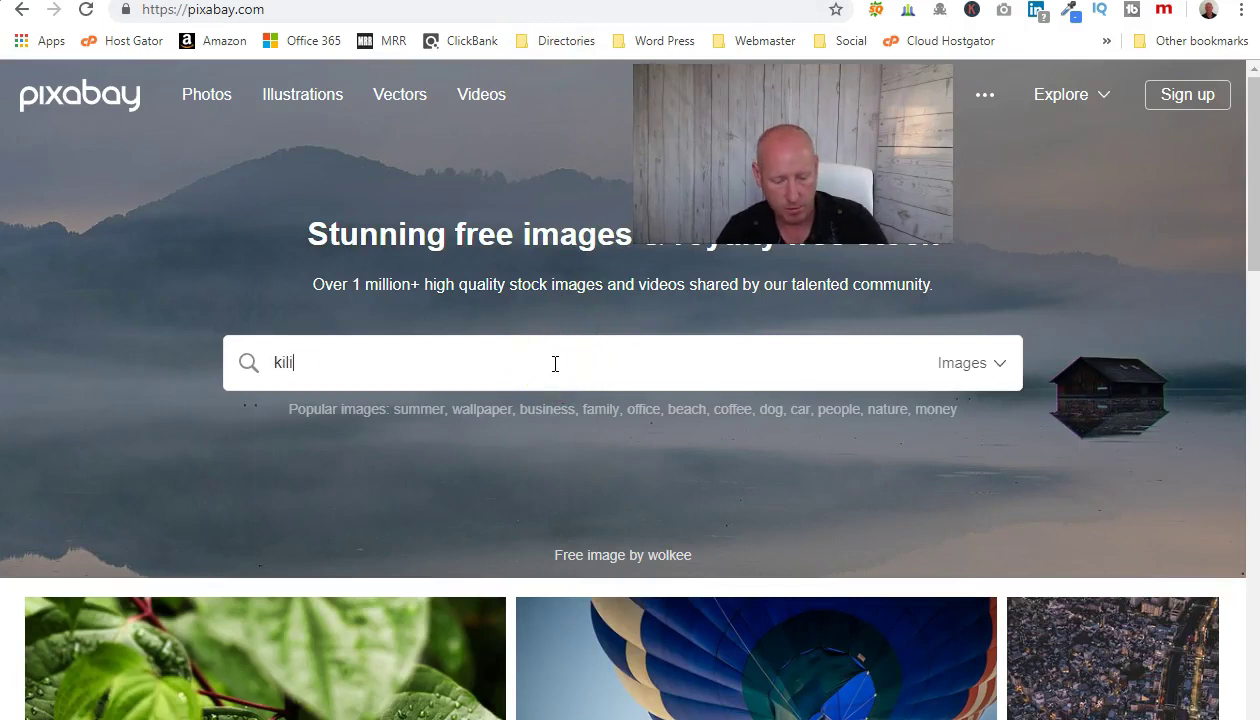
pyautogui.write('manjaro')
pyautogui.press('Return')
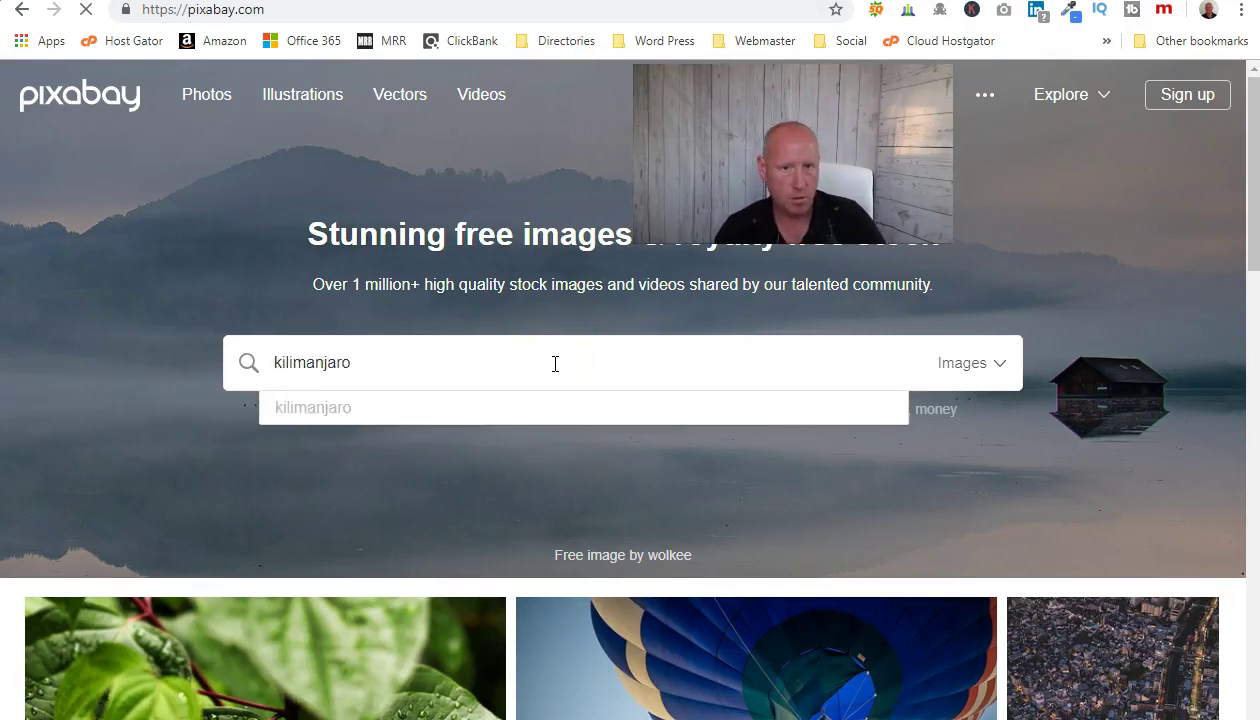
# Browse the Kilimanjaro images and open the photo of the snow-capped mountain behind the green trees and the bare tree.
pyautogui.scroll(-1, 580, 422)
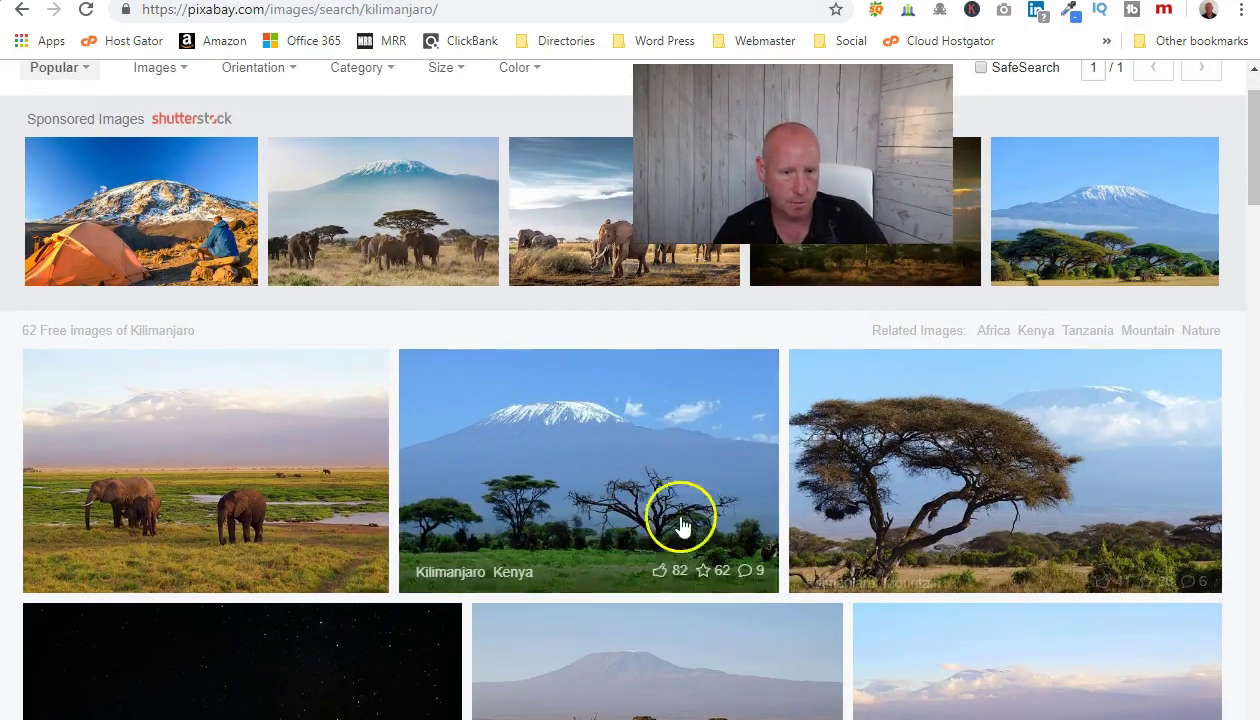
pyautogui.scroll(-2, 633, 456)
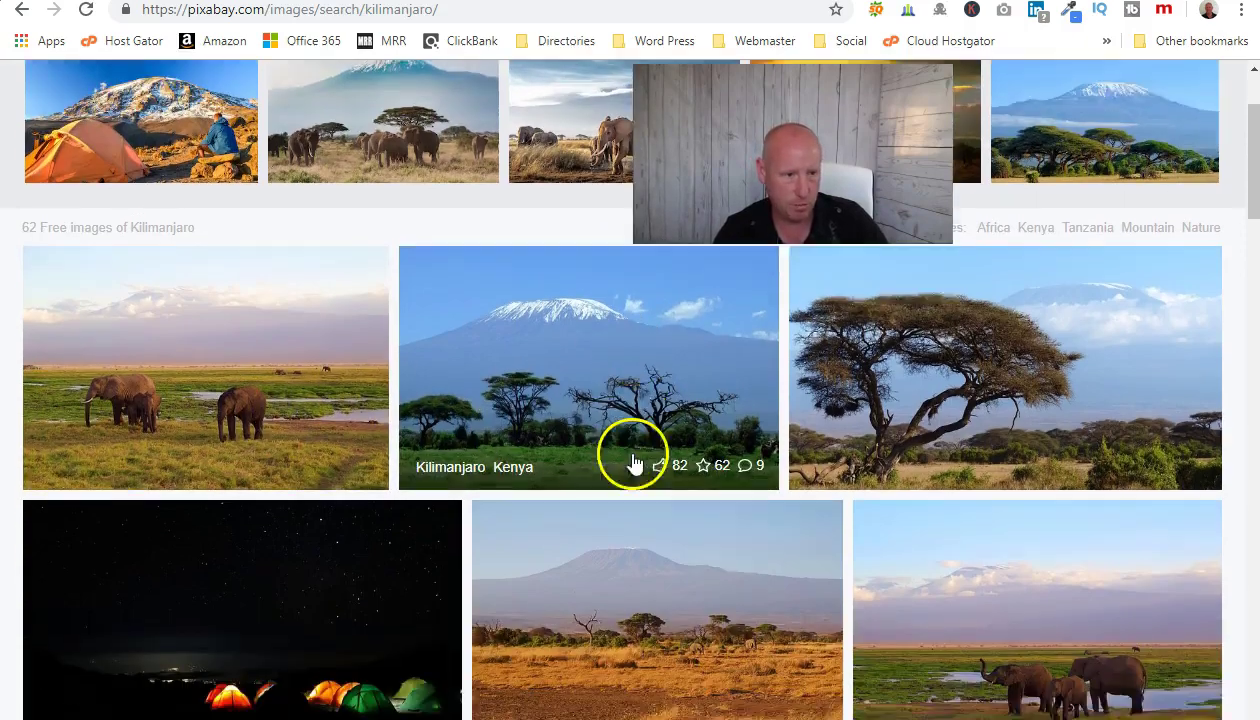
pyautogui.scroll(-5, 652, 517)
pyautogui.scroll(-5, 667, 495)
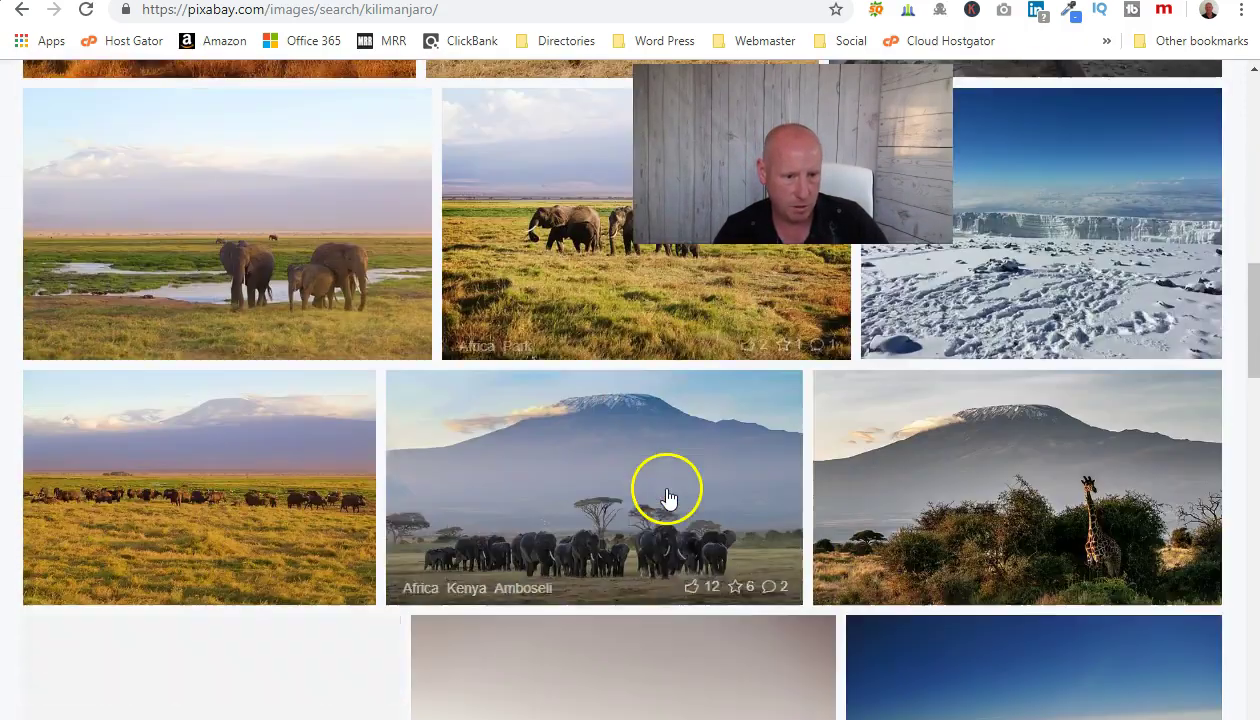
pyautogui.scroll(10, 667, 500)
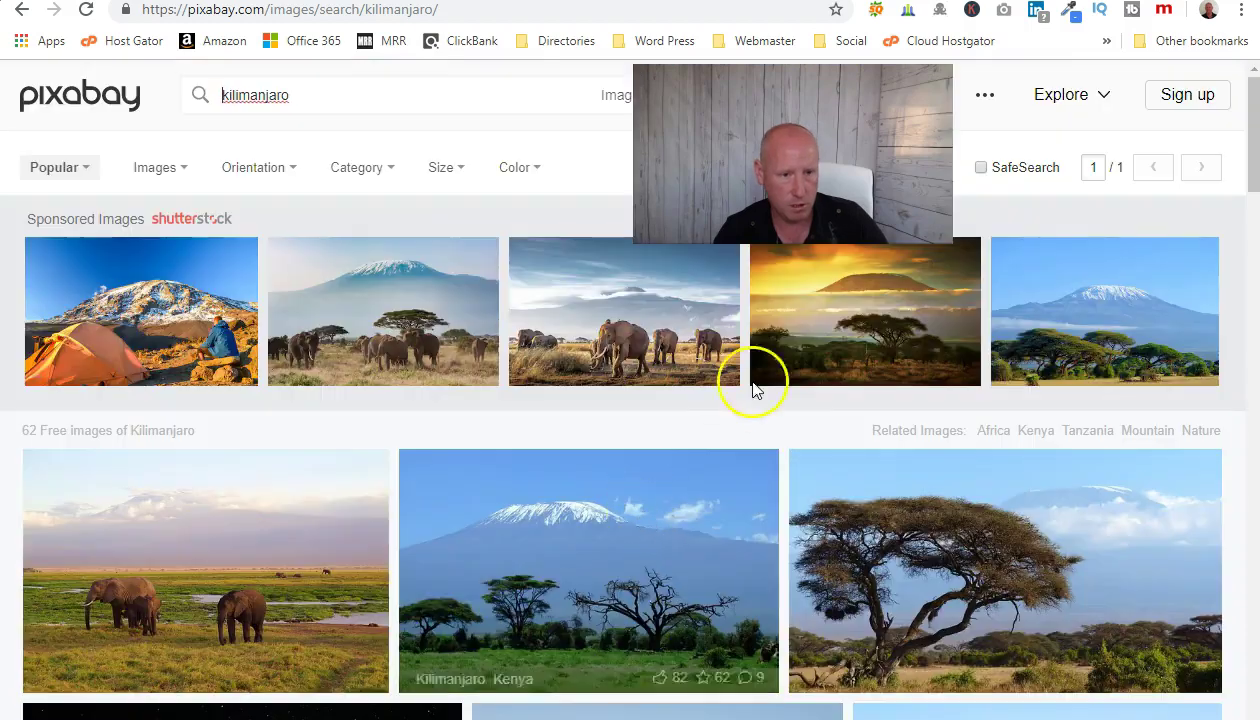
pyautogui.click(588, 572)
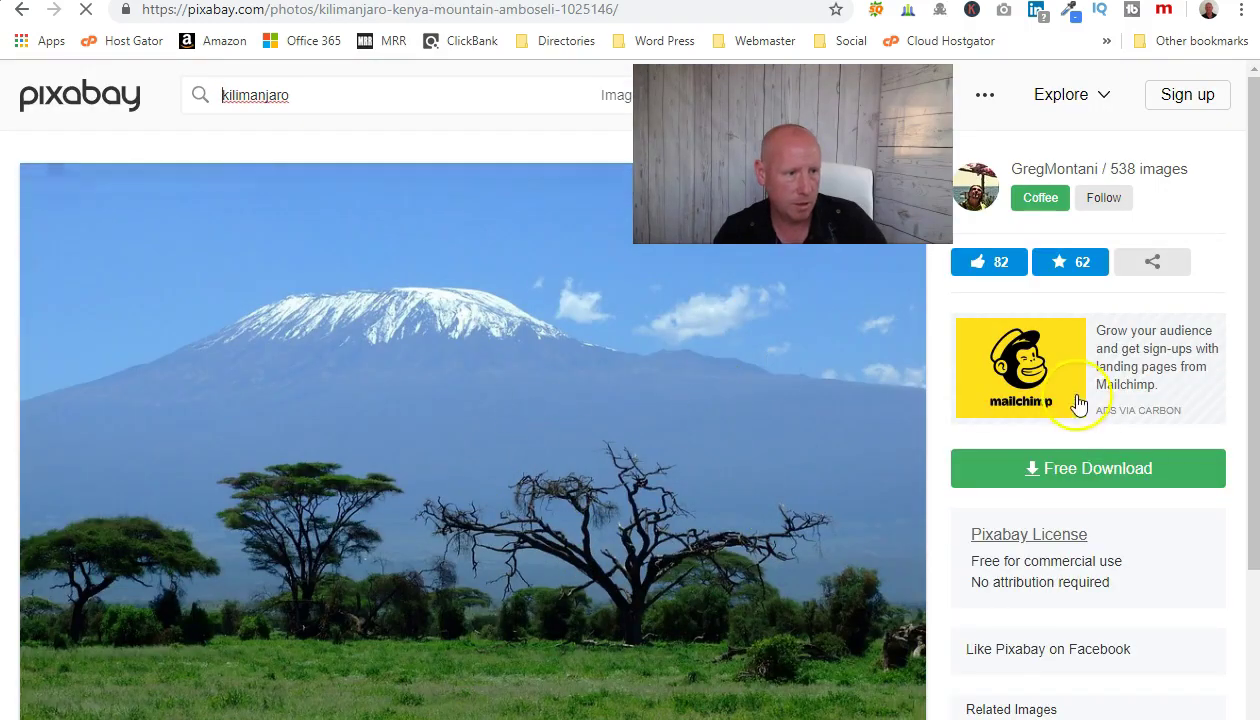
pyautogui.click(1108, 484)
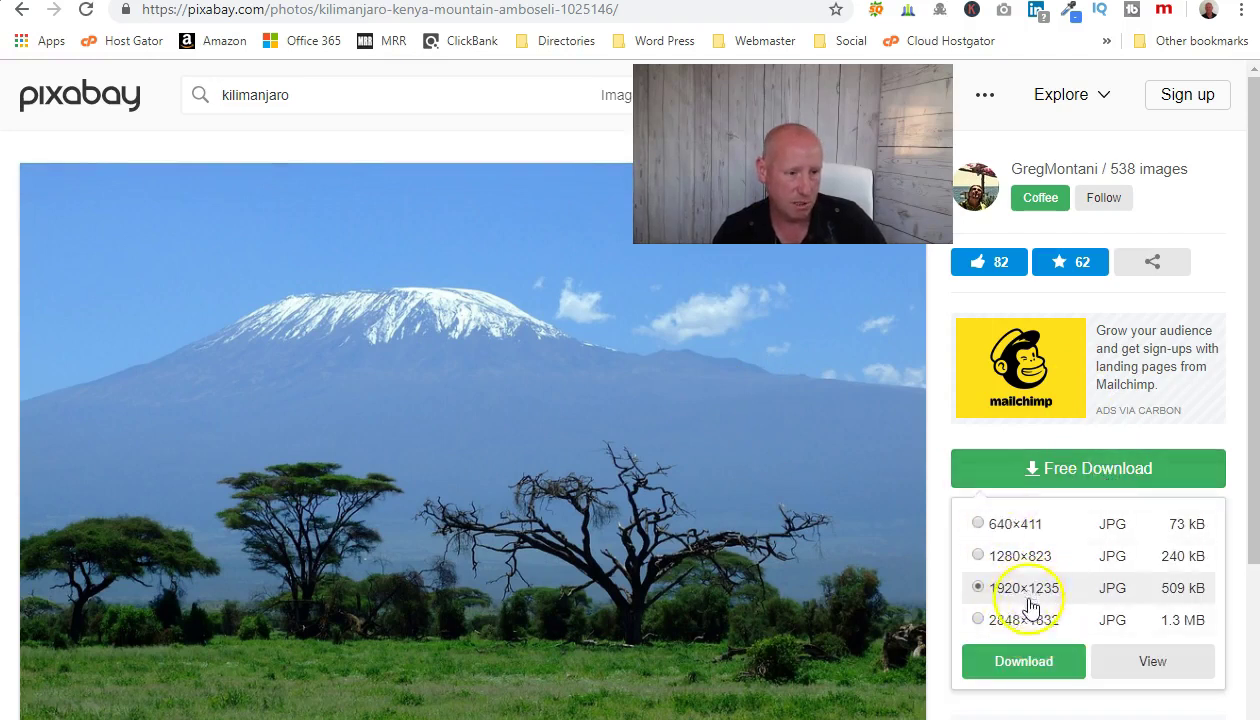
pyautogui.click(1026, 666)
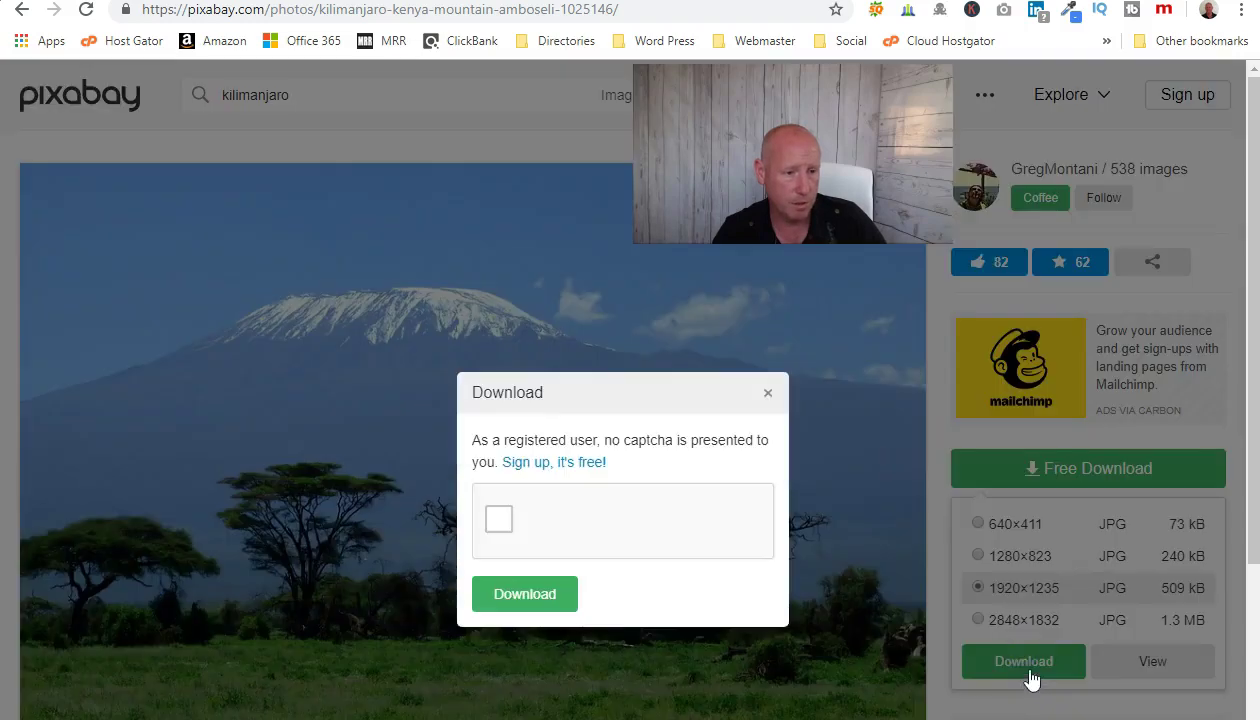
pyautogui.click(498, 519)
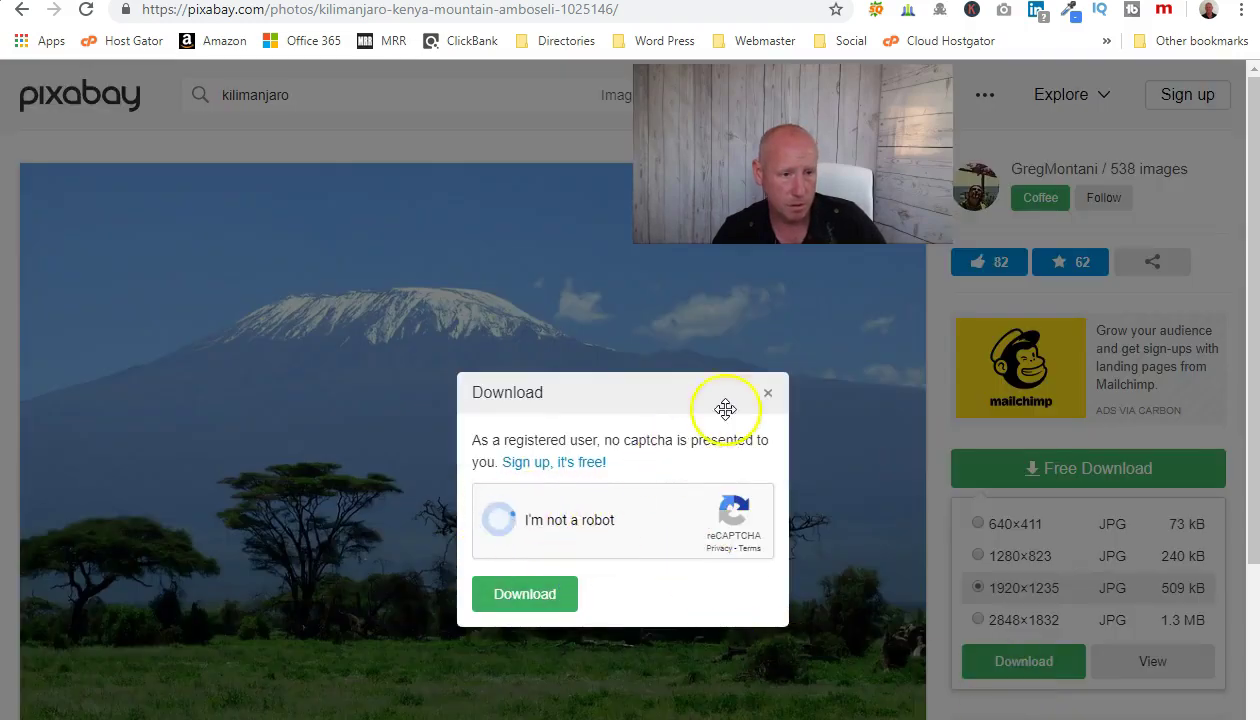
pyautogui.click(768, 393)
pyautogui.moveTo(1061, 94)
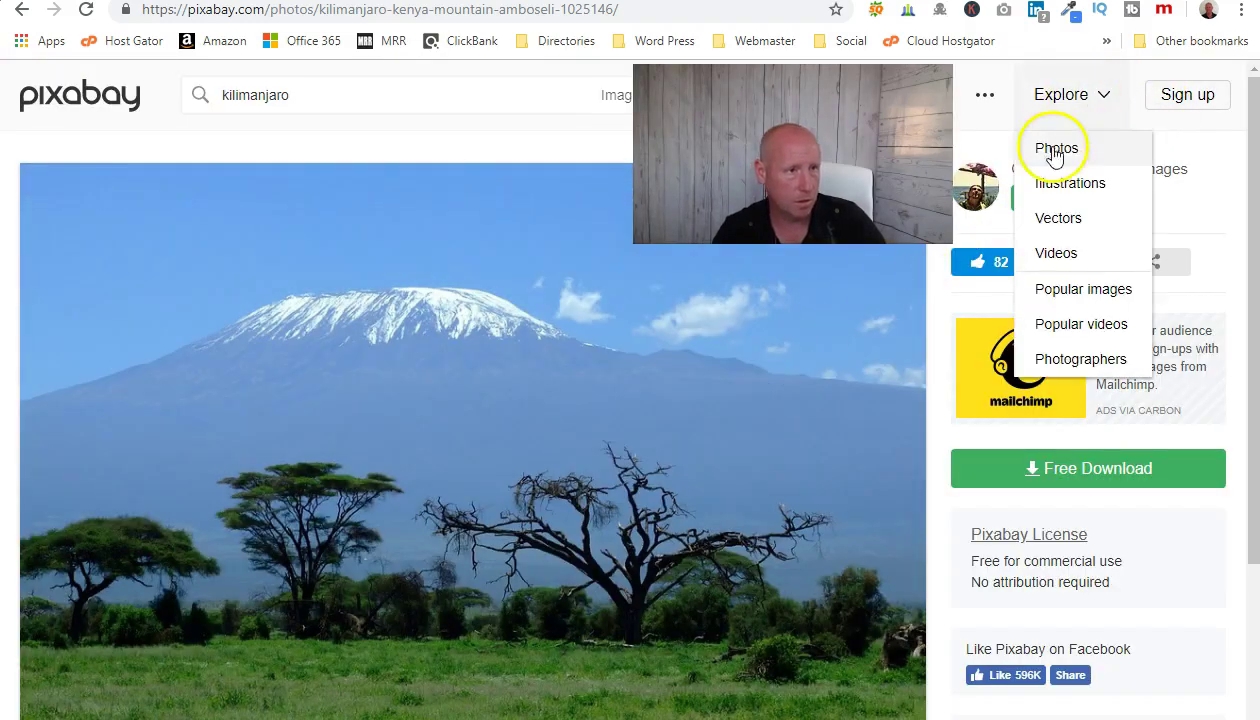
# Download the Kilimanjaro photo as a 1920×1235 JPG, completing the robot check.
pyautogui.click(1104, 488)
pyautogui.click(1000, 663)
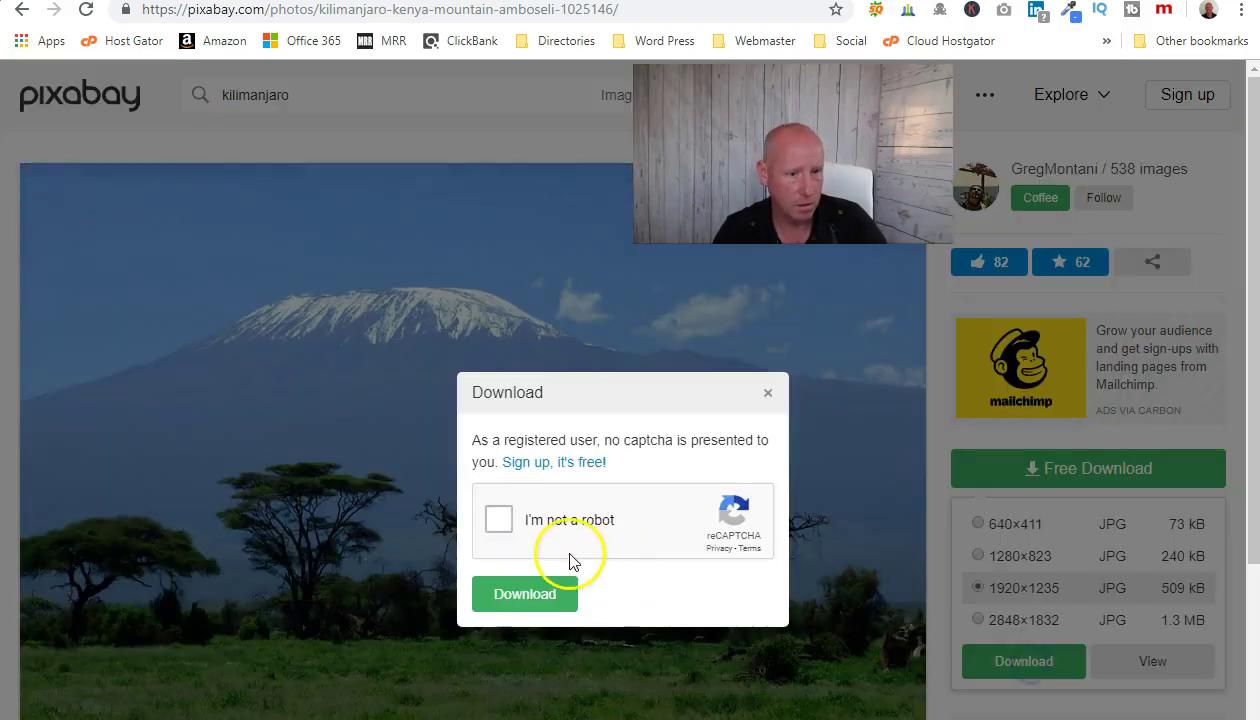
pyautogui.click(497, 521)
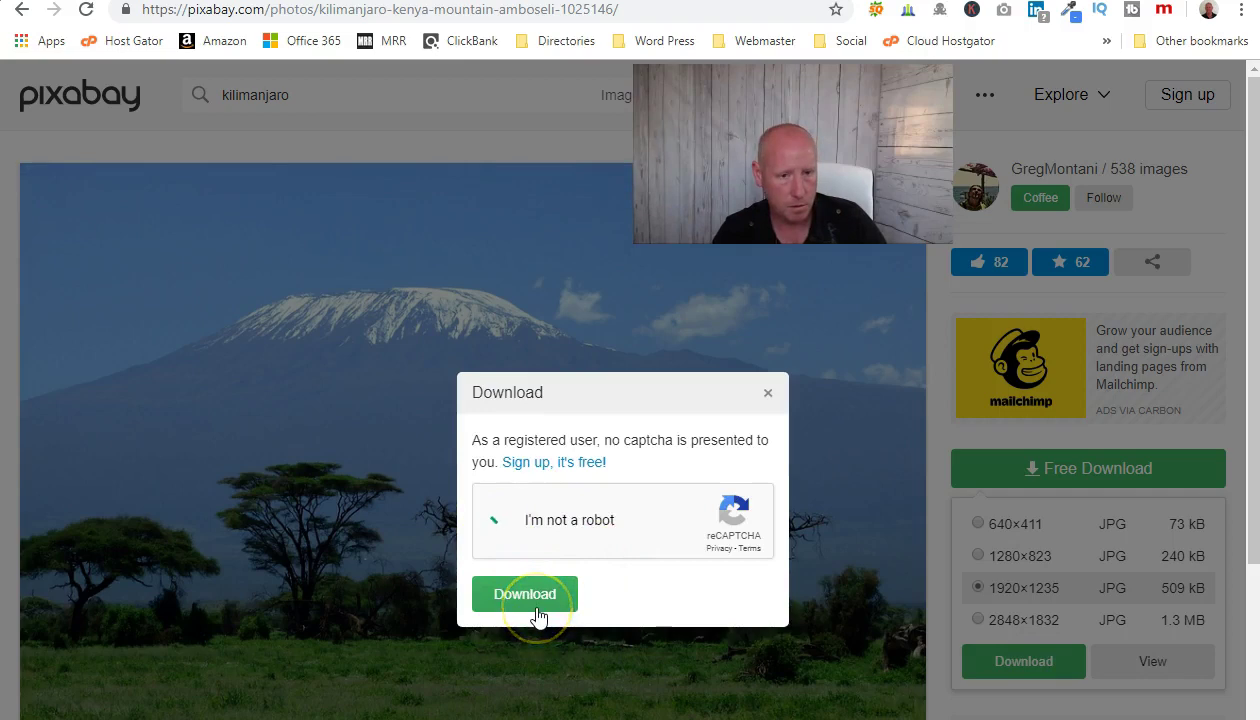
pyautogui.click(536, 610)
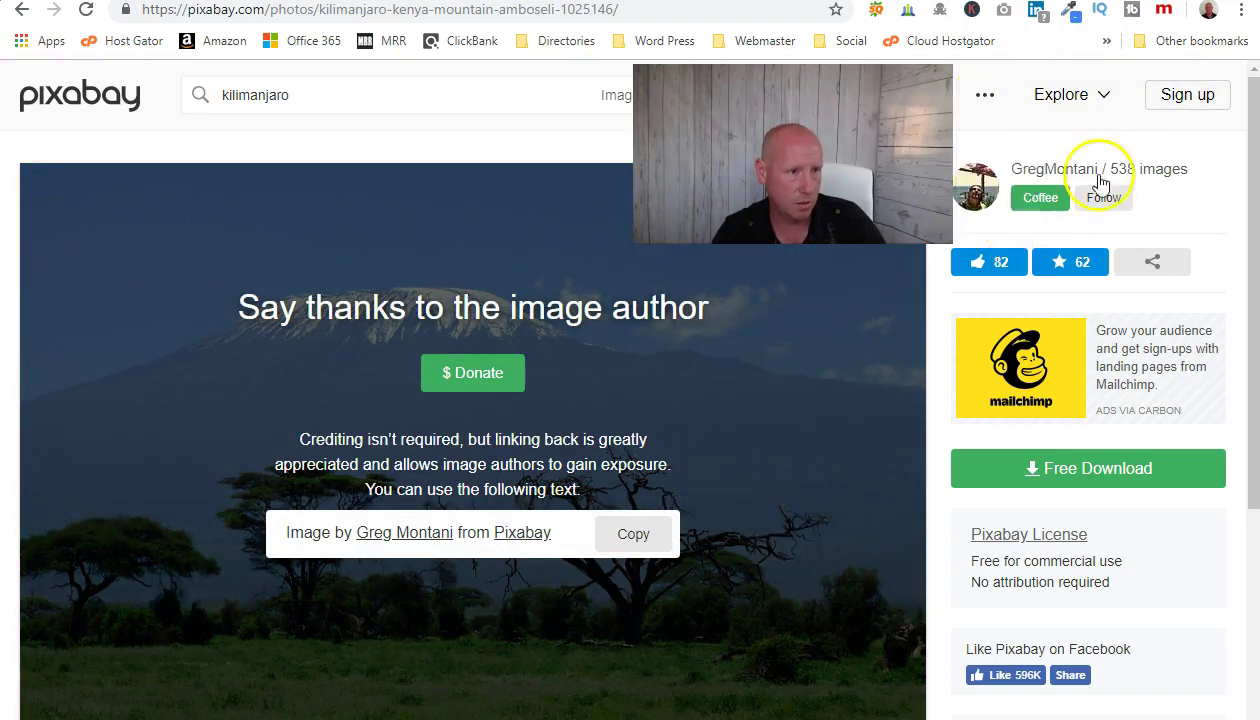
# Look through the Downloads folder for the downloaded Kilimanjaro photo and return to its Pixabay page.
pyautogui.scroll(-3, 1185, 220)
pyautogui.scroll(3, 1184, 217)
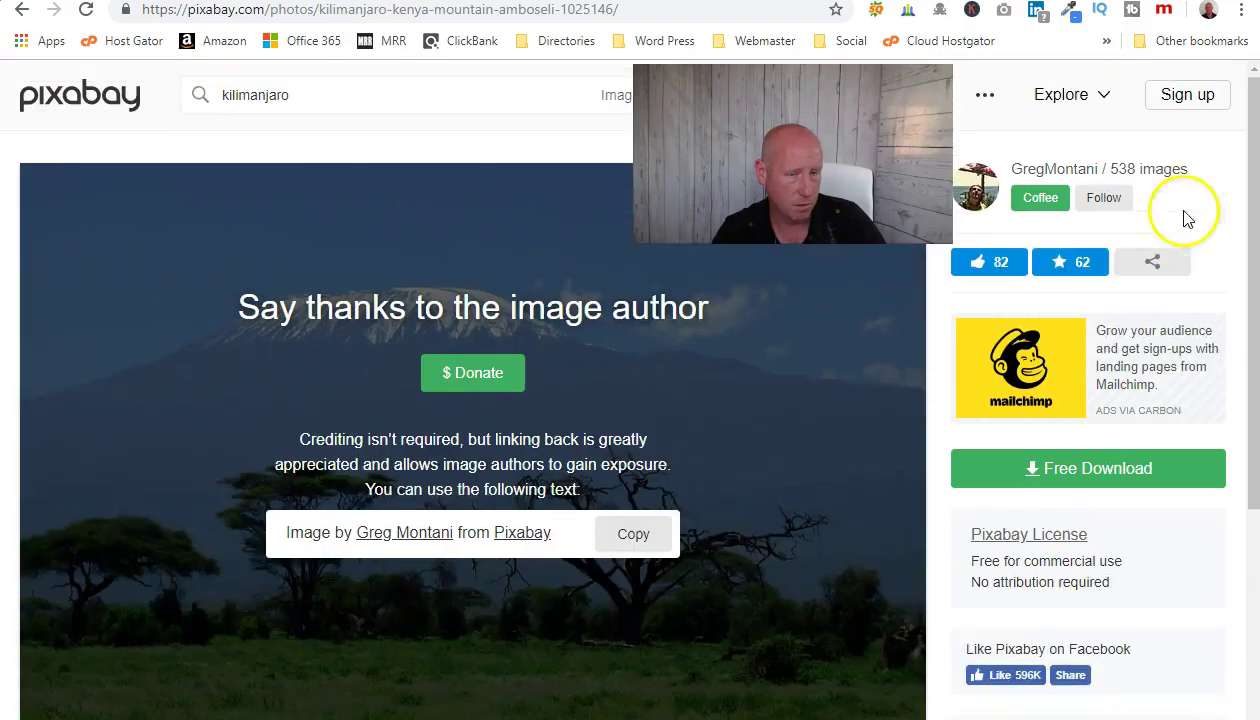
pyautogui.click(697, 664)
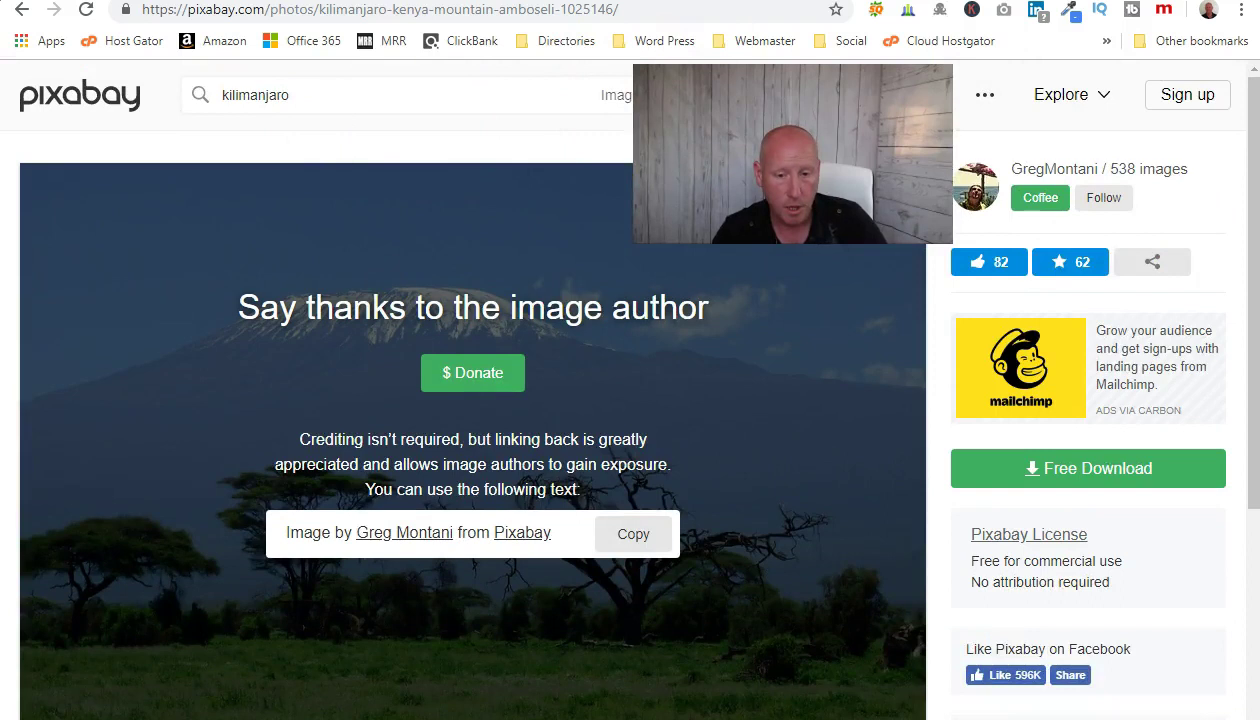
pyautogui.click(418, 262)
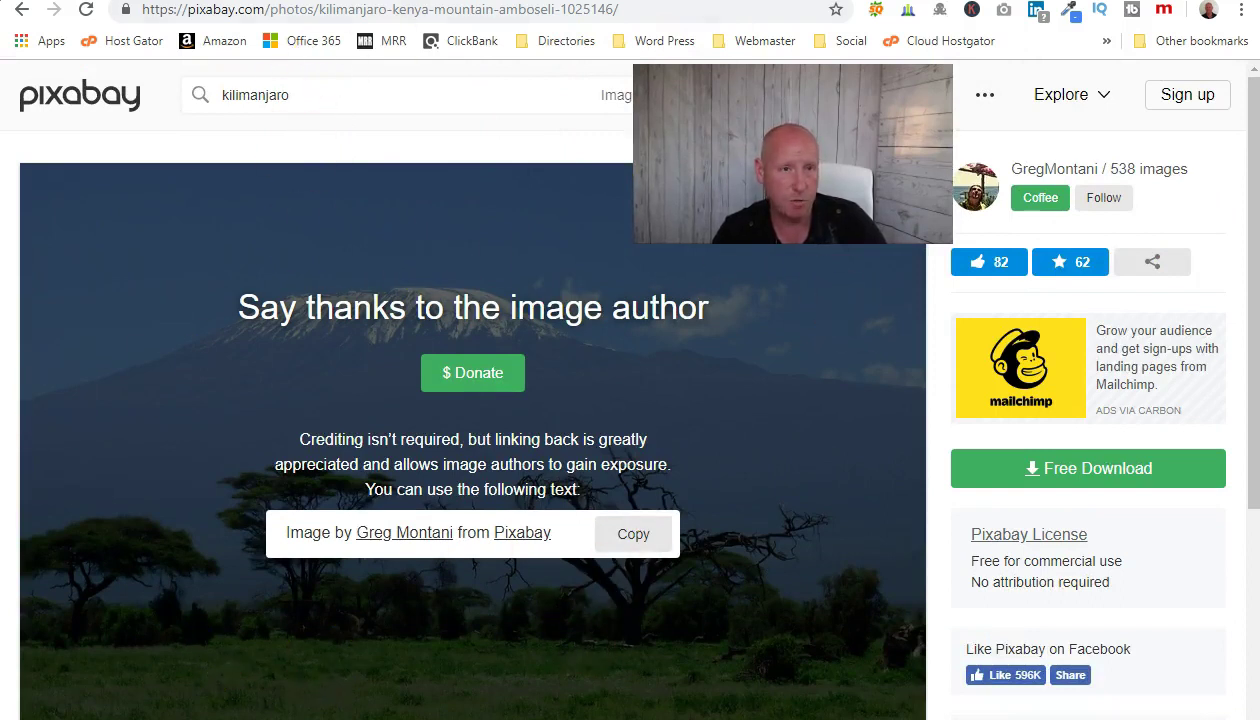
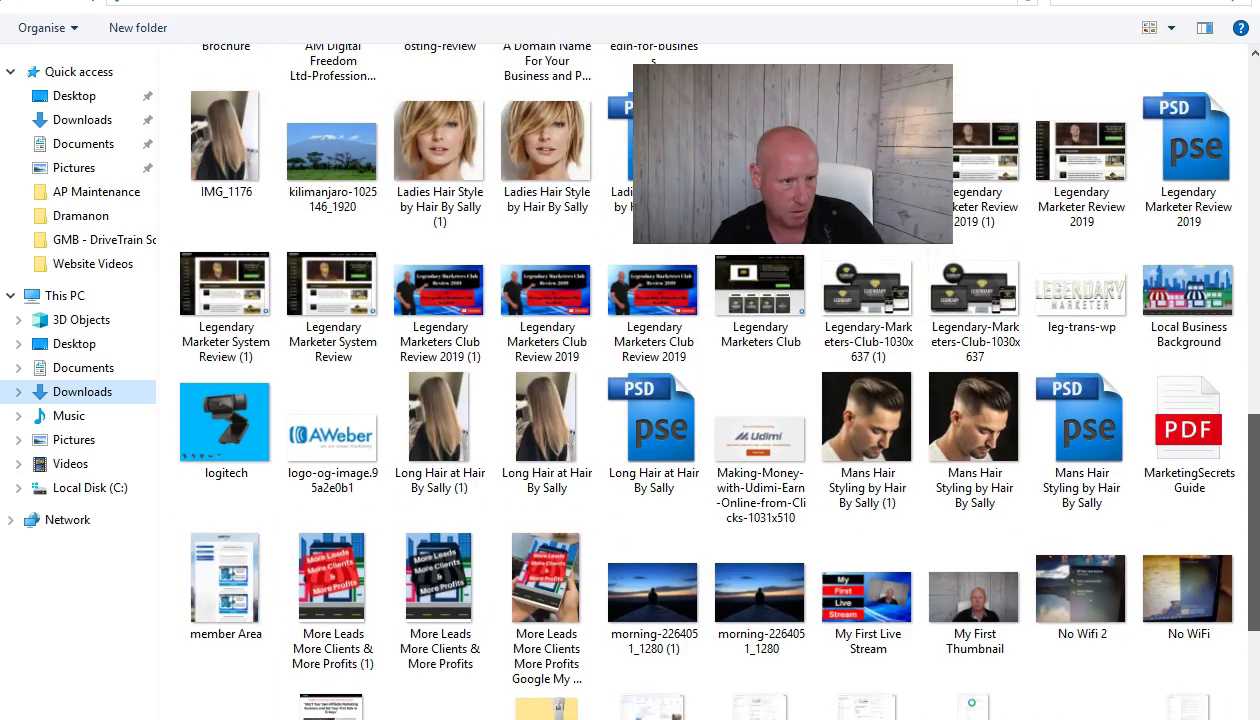
pyautogui.scroll(2, 380, 675)
pyautogui.scroll(10, 380, 675)
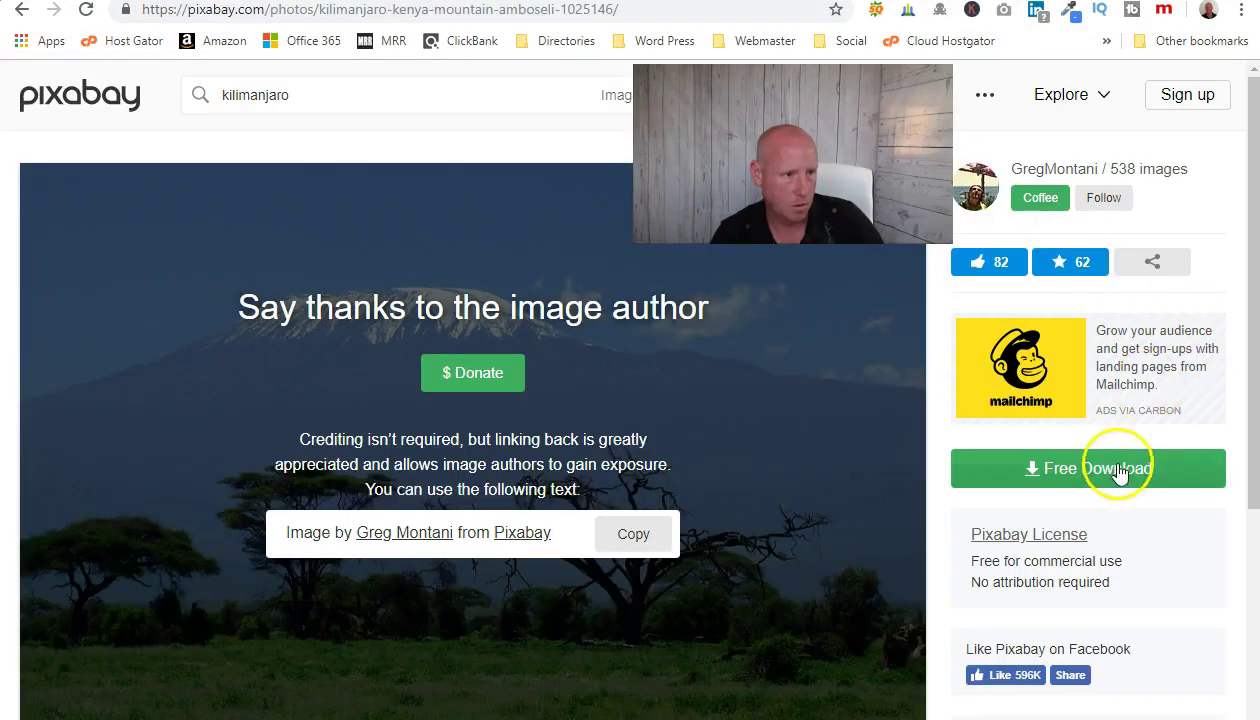
pyautogui.click(1041, 468)
pyautogui.click(1026, 666)
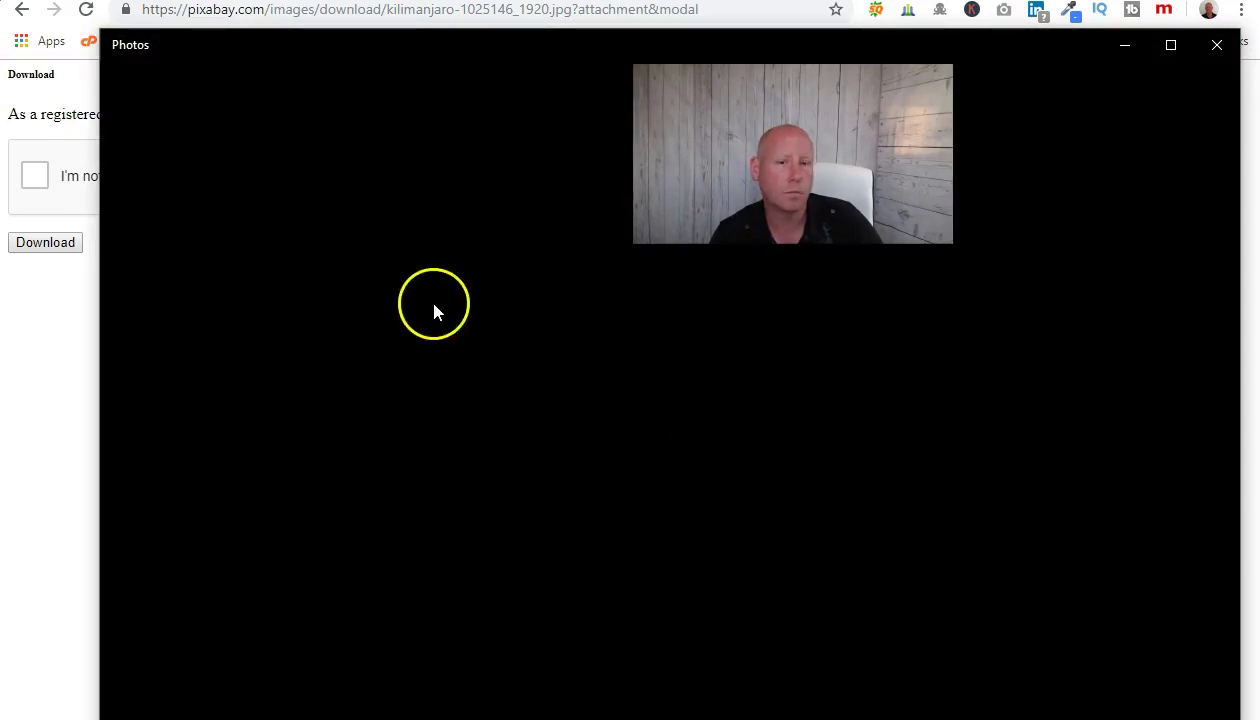
pyautogui.click(1211, 52)
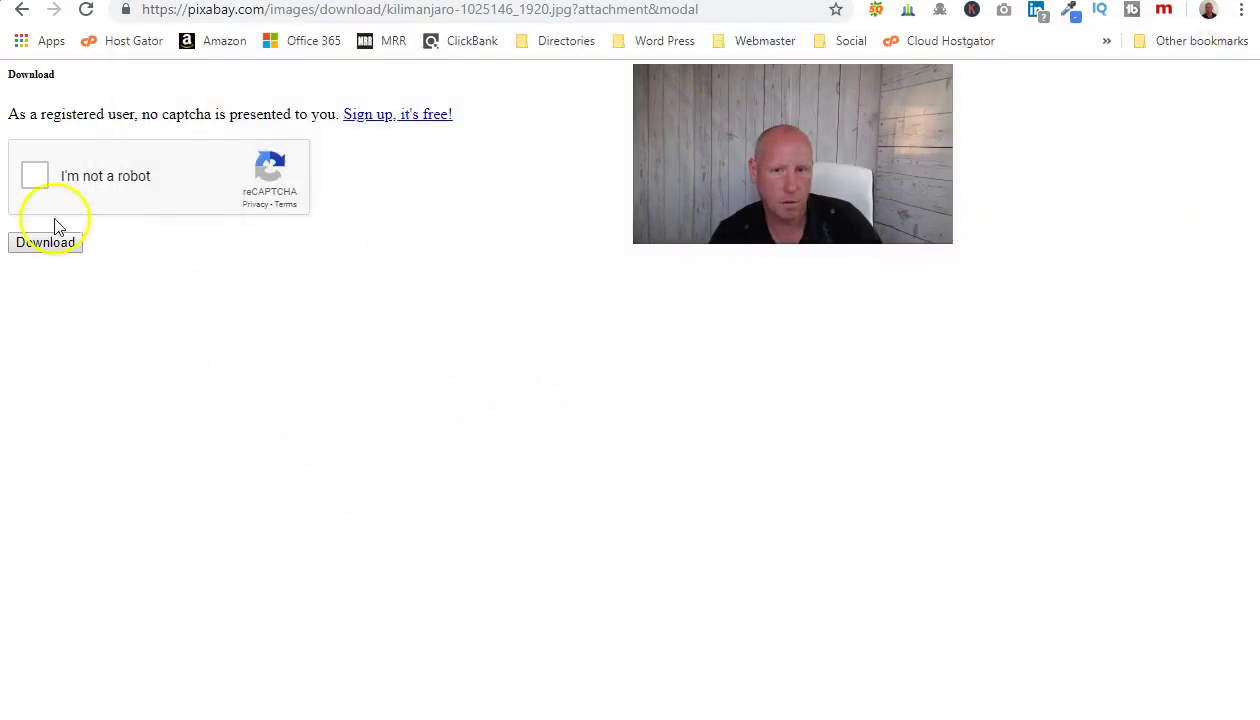
pyautogui.click(21, 10)
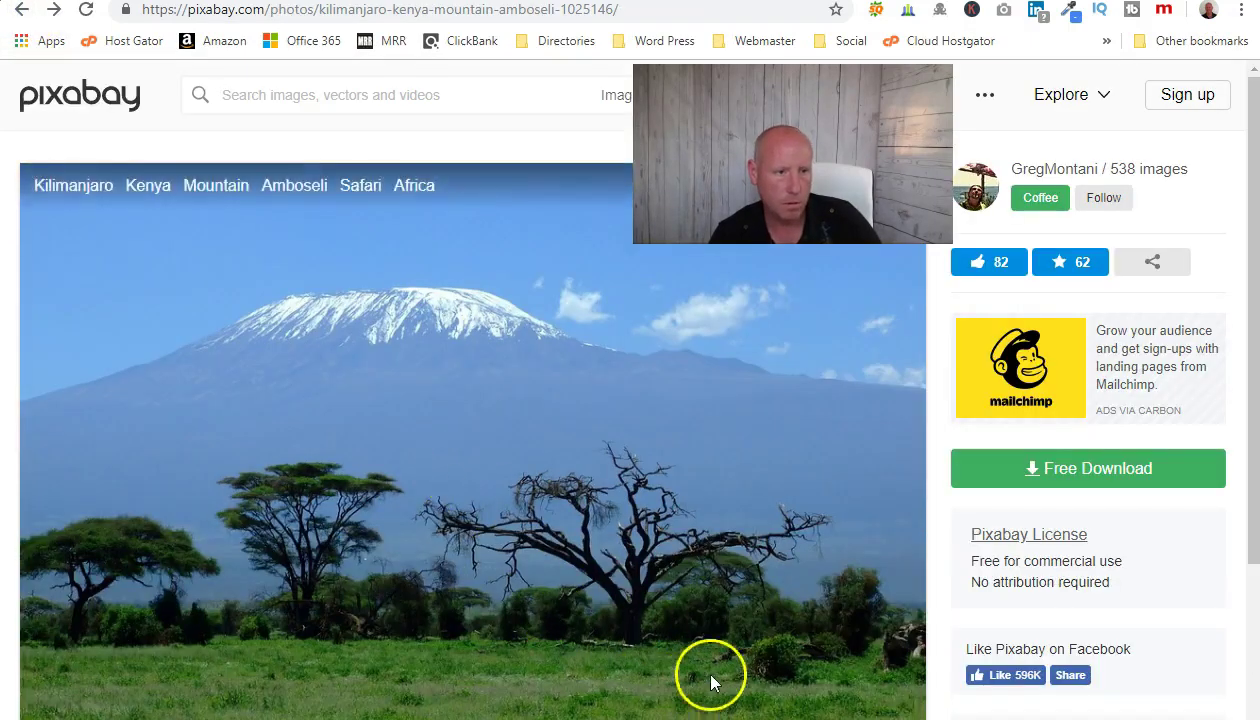
# Attach kilimanjaro-1025146_1920 from Downloads as the screenshot in the Astra child theme generator and generate the Climb Kilimanjaro child theme.
pyautogui.click(480, 2)
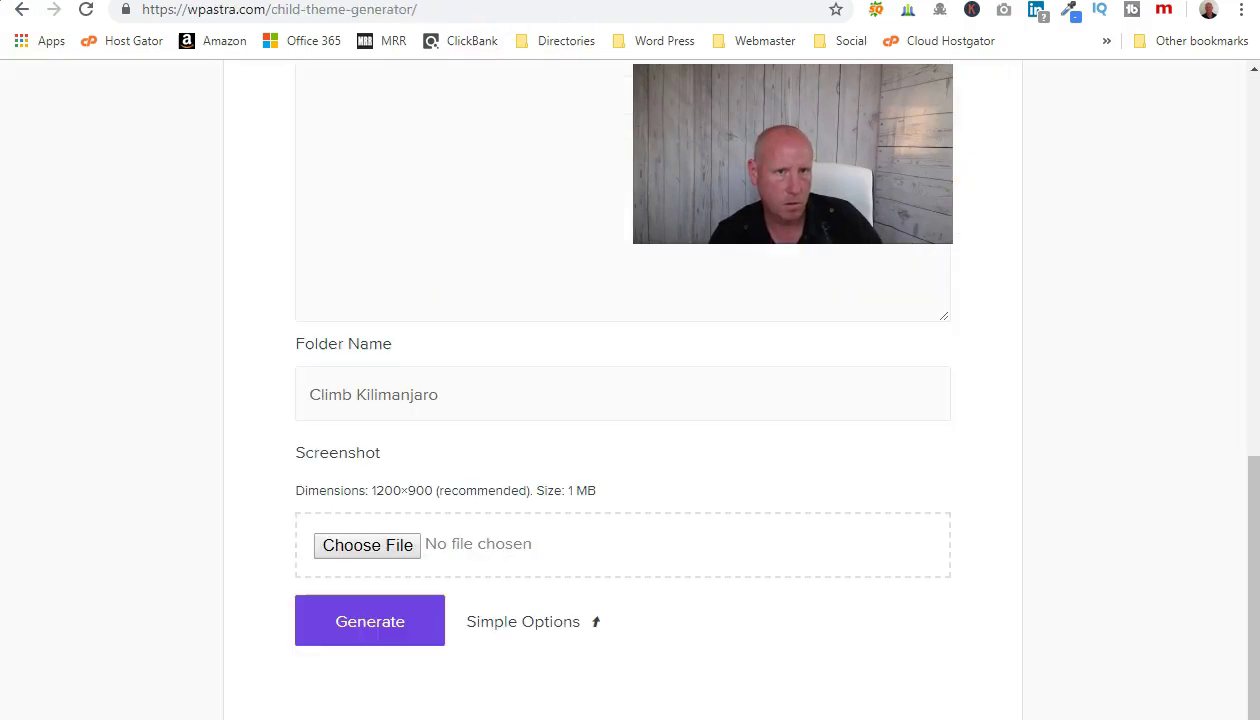
pyautogui.click(366, 546)
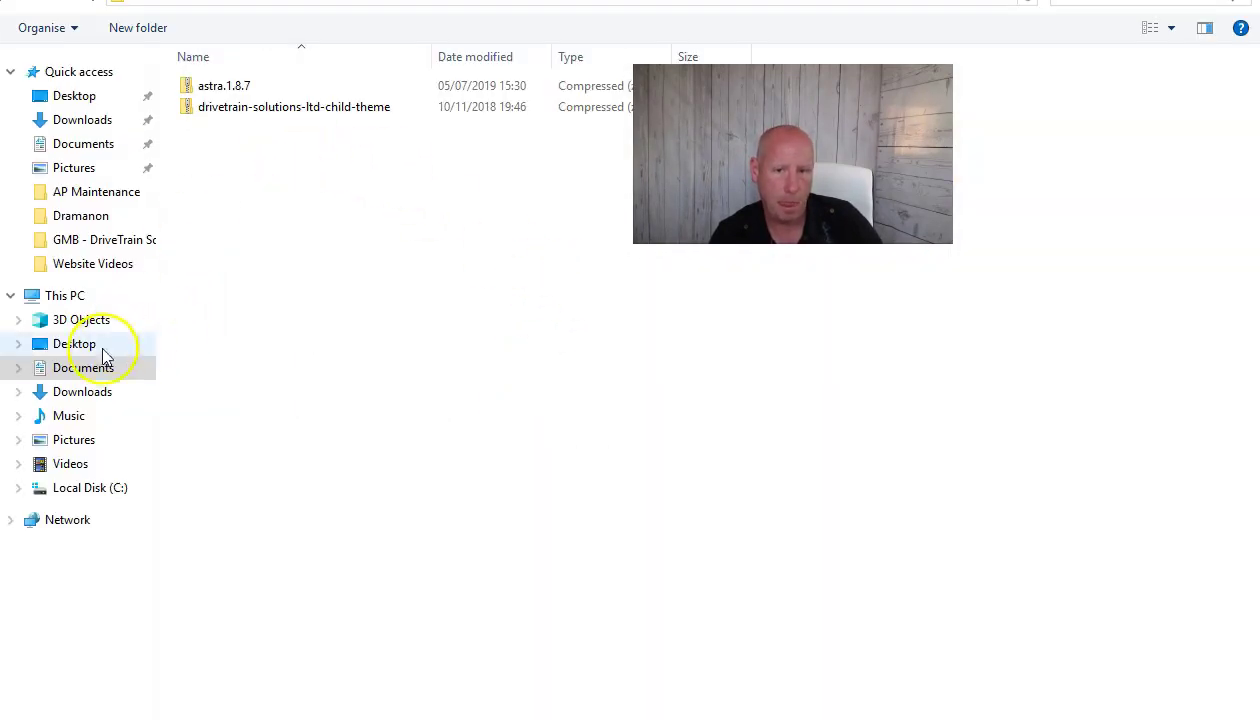
pyautogui.click(84, 398)
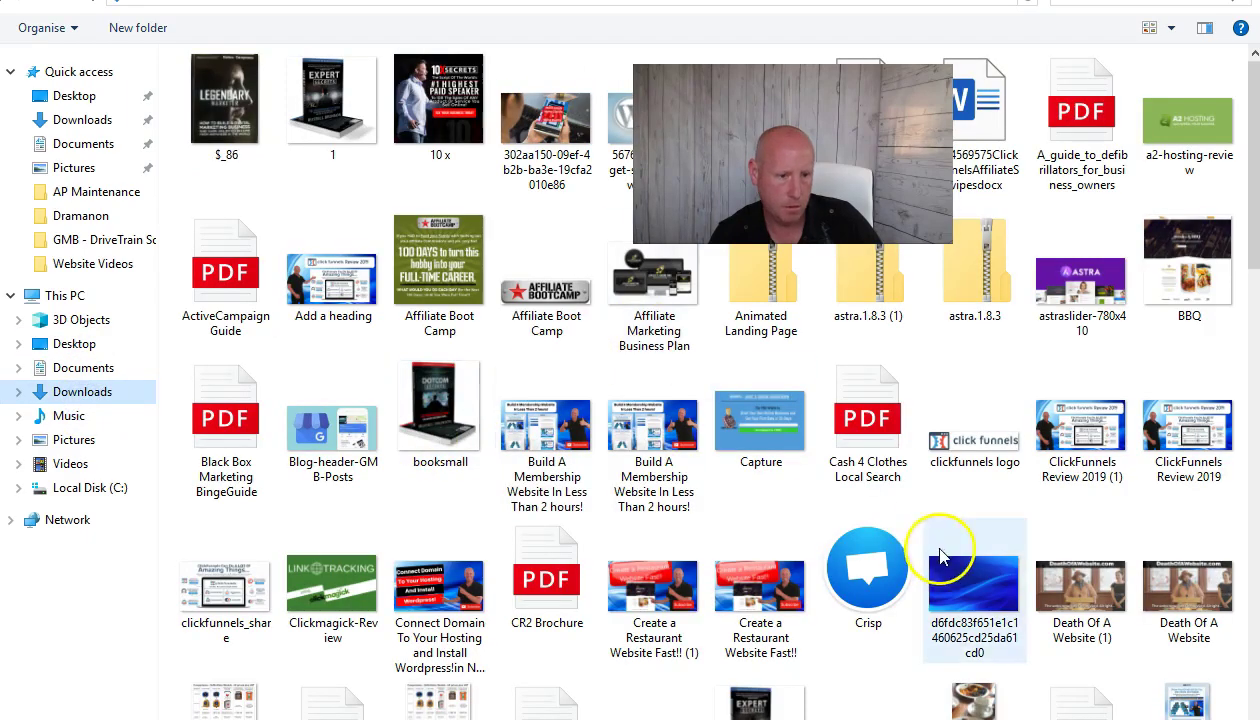
pyautogui.scroll(-5, 203, 706)
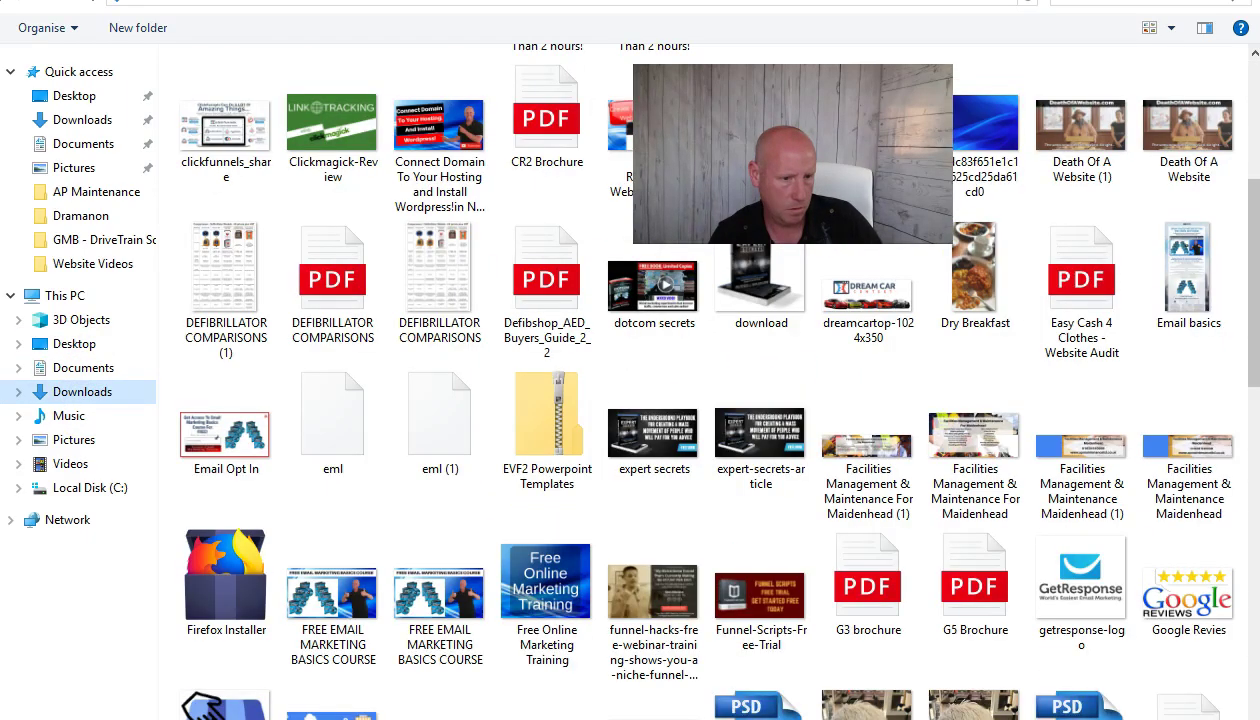
pyautogui.scroll(-2, 700, 380)
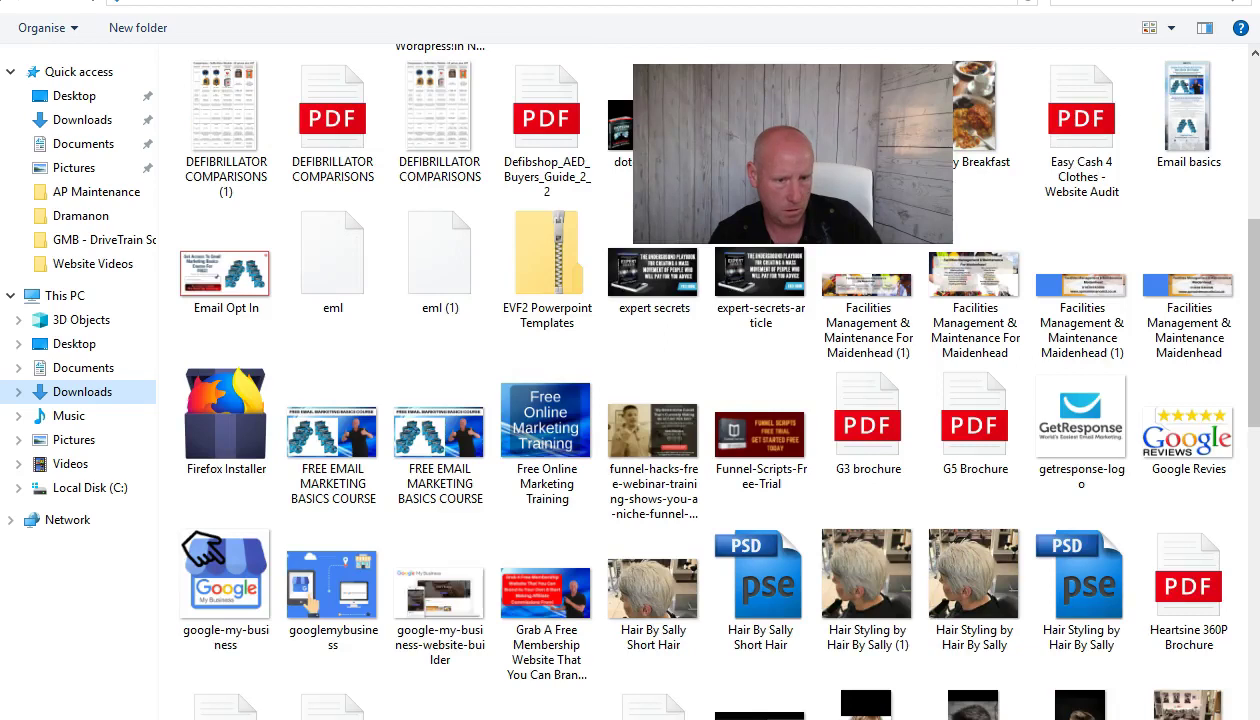
pyautogui.scroll(-2, 700, 380)
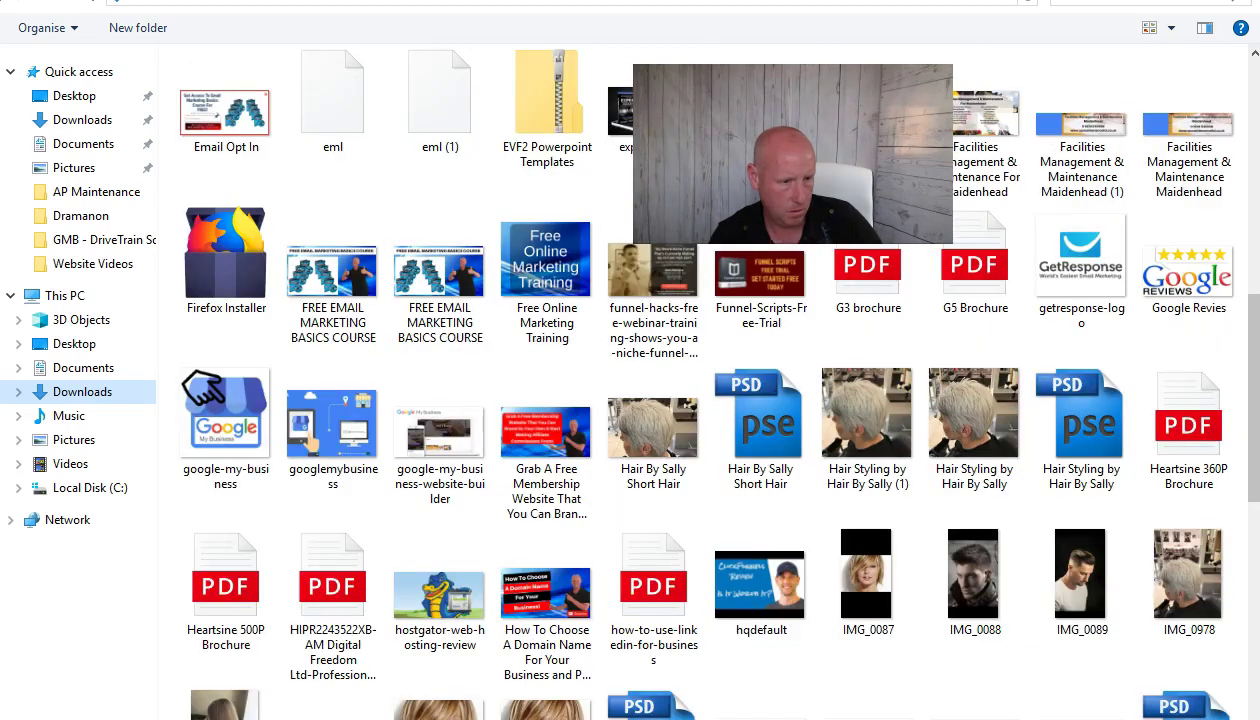
pyautogui.scroll(-1, 700, 380)
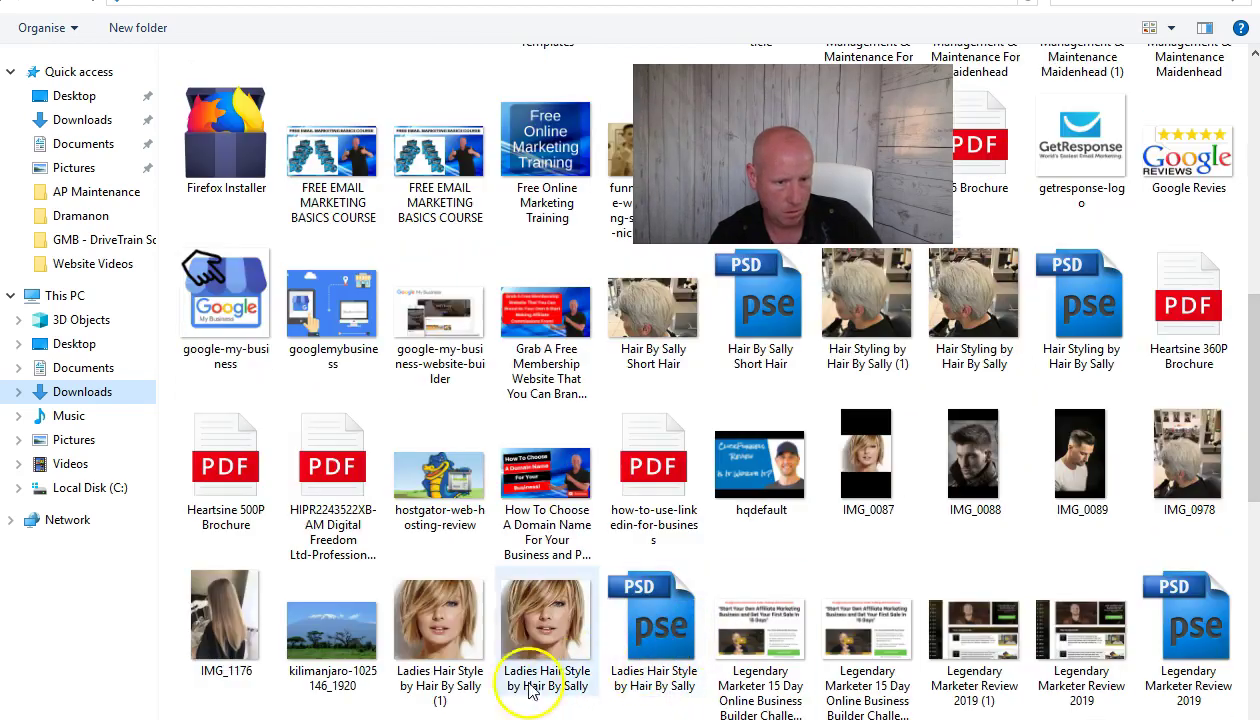
pyautogui.doubleClick(348, 657)
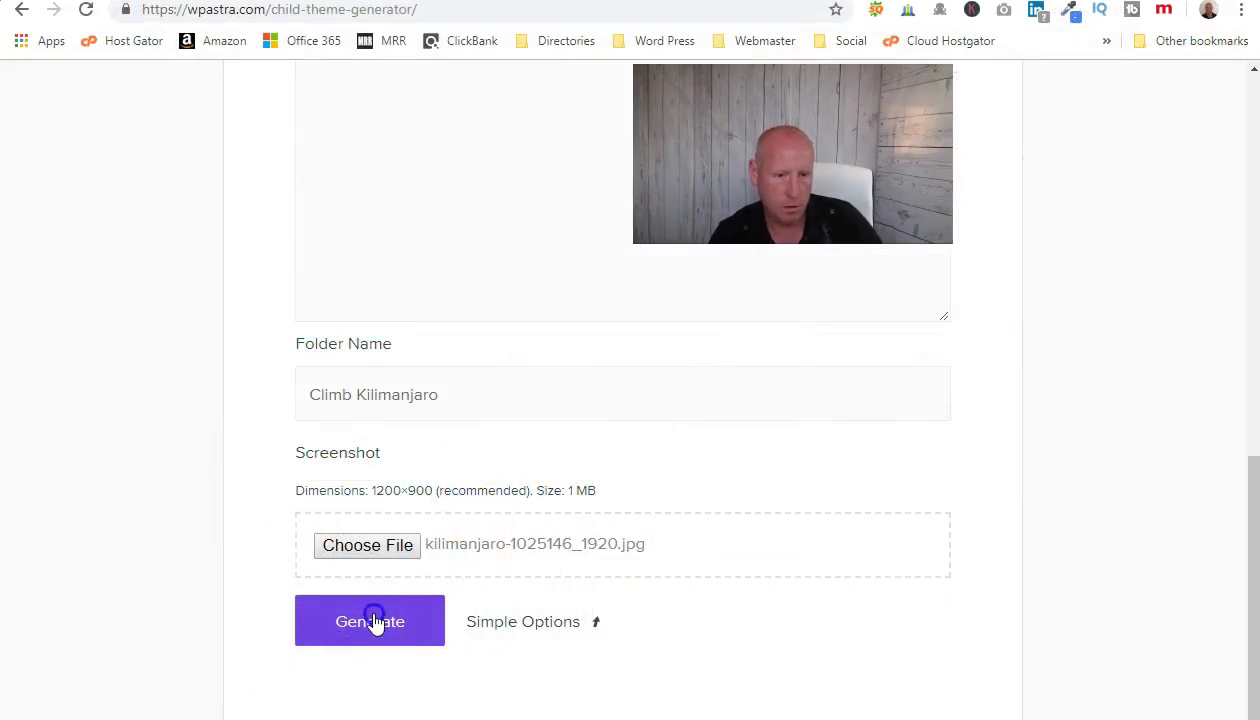
pyautogui.click(325, 628)
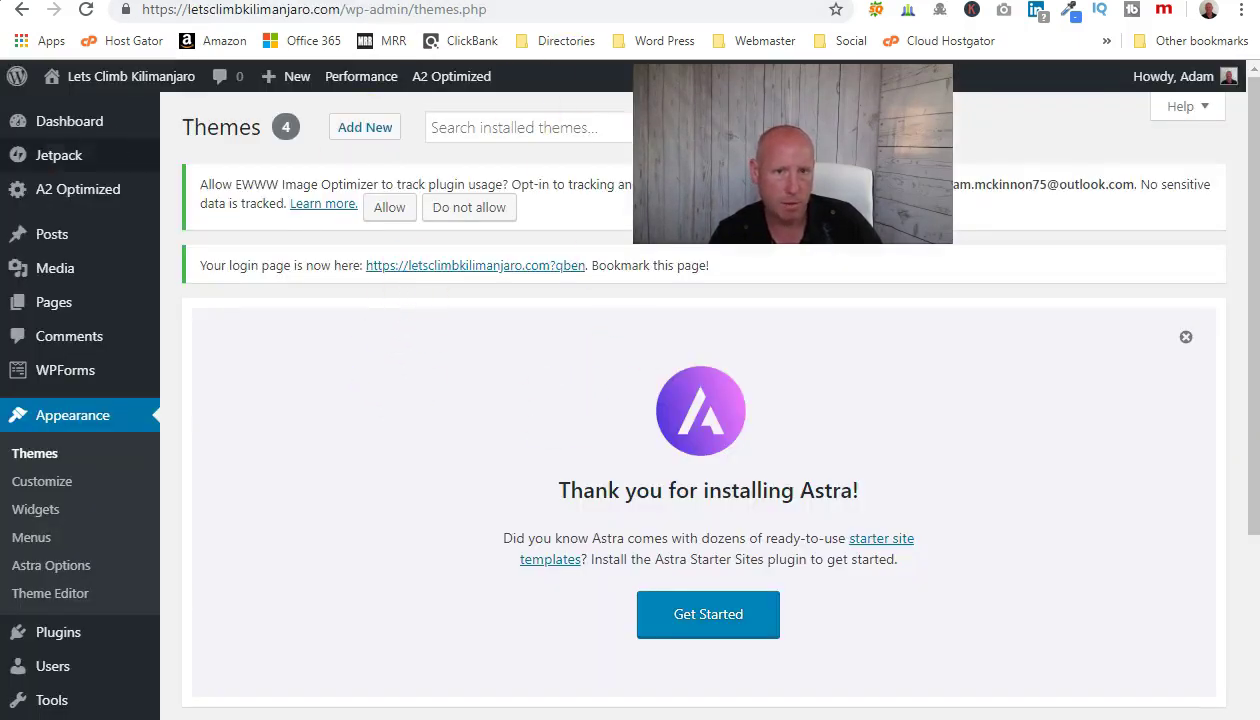
# Go to the Add Themes page of the Lets Climb Kilimanjaro site, dismiss the Astra welcome notice and reload the page.
pyautogui.click(343, 131)
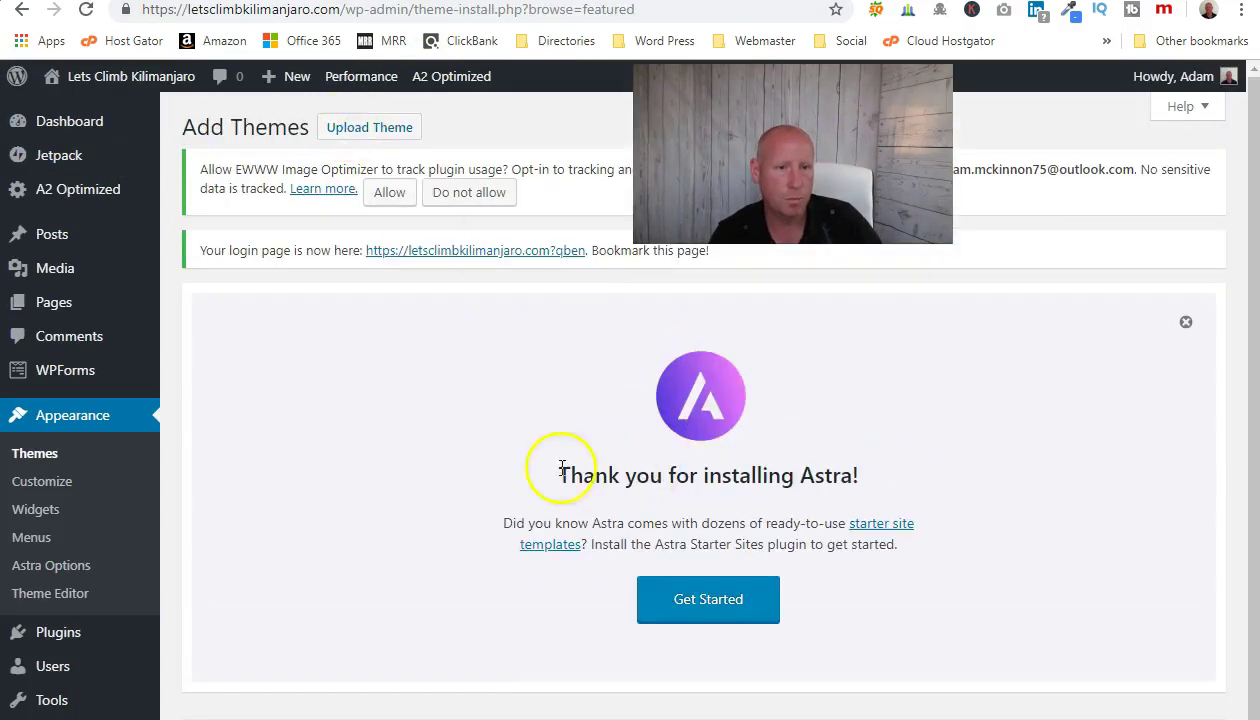
pyautogui.click(385, 140)
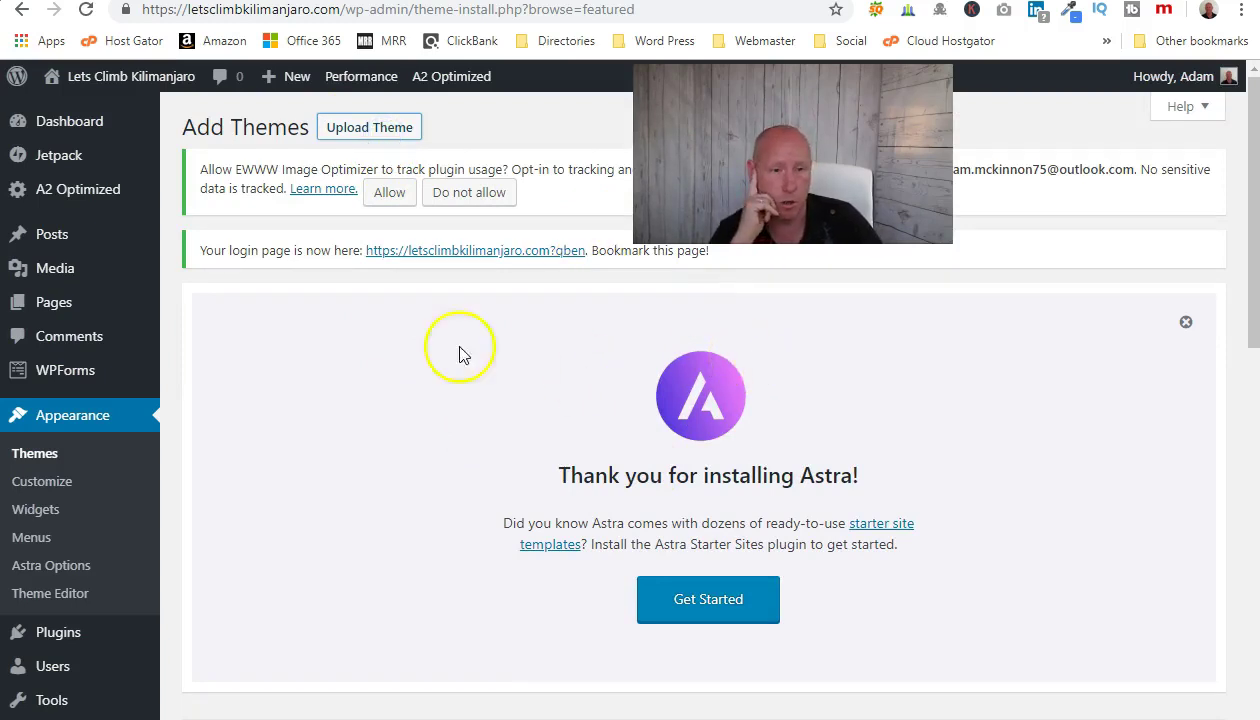
pyautogui.click(368, 129)
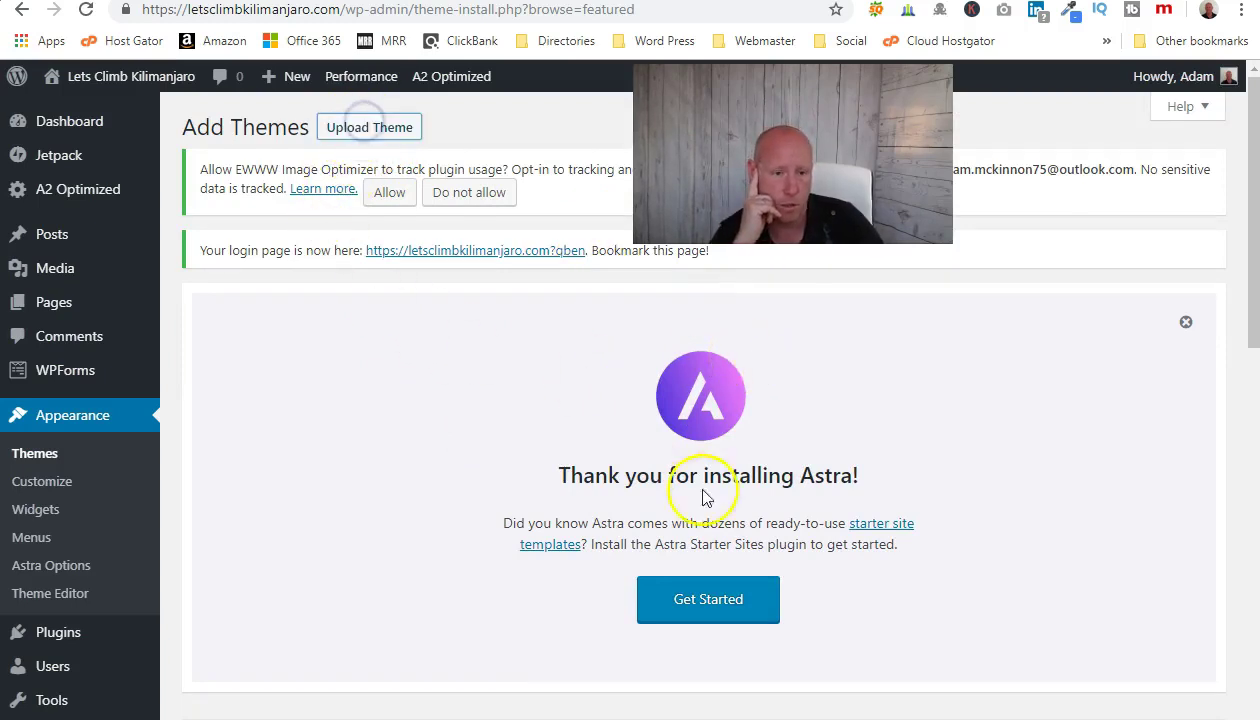
pyautogui.click(1186, 322)
pyautogui.click(414, 130)
pyautogui.click(376, 129)
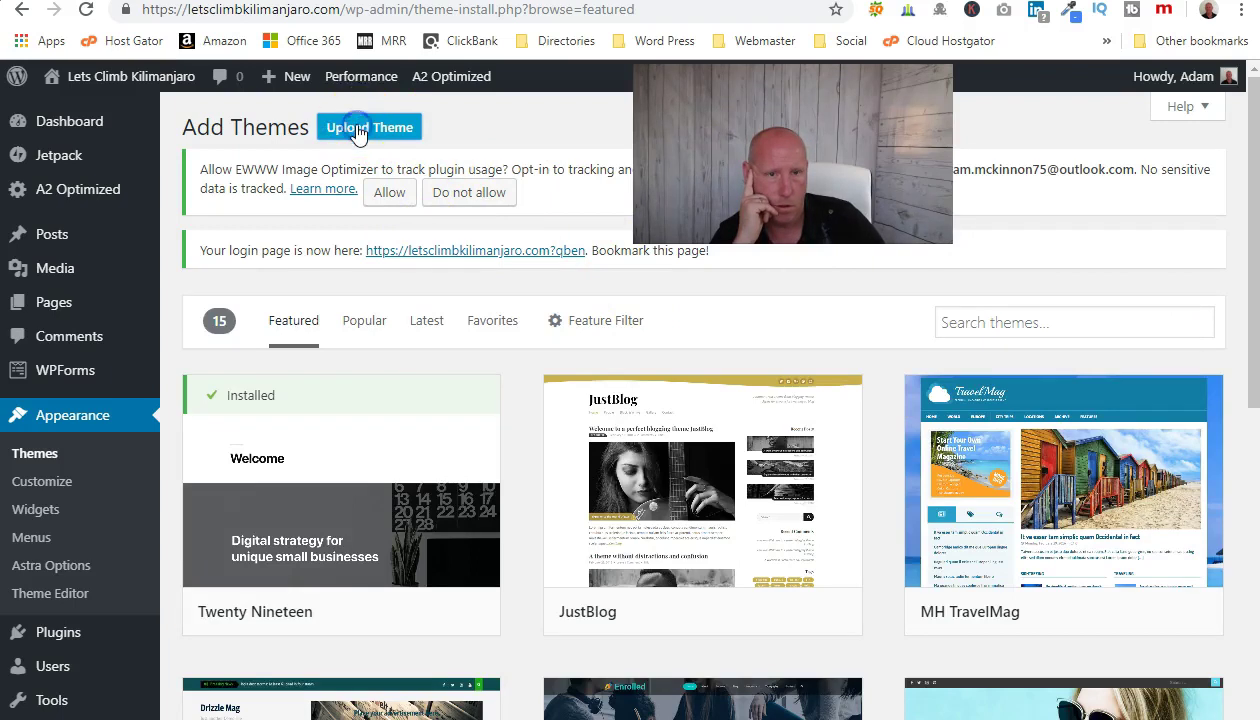
pyautogui.click(87, 10)
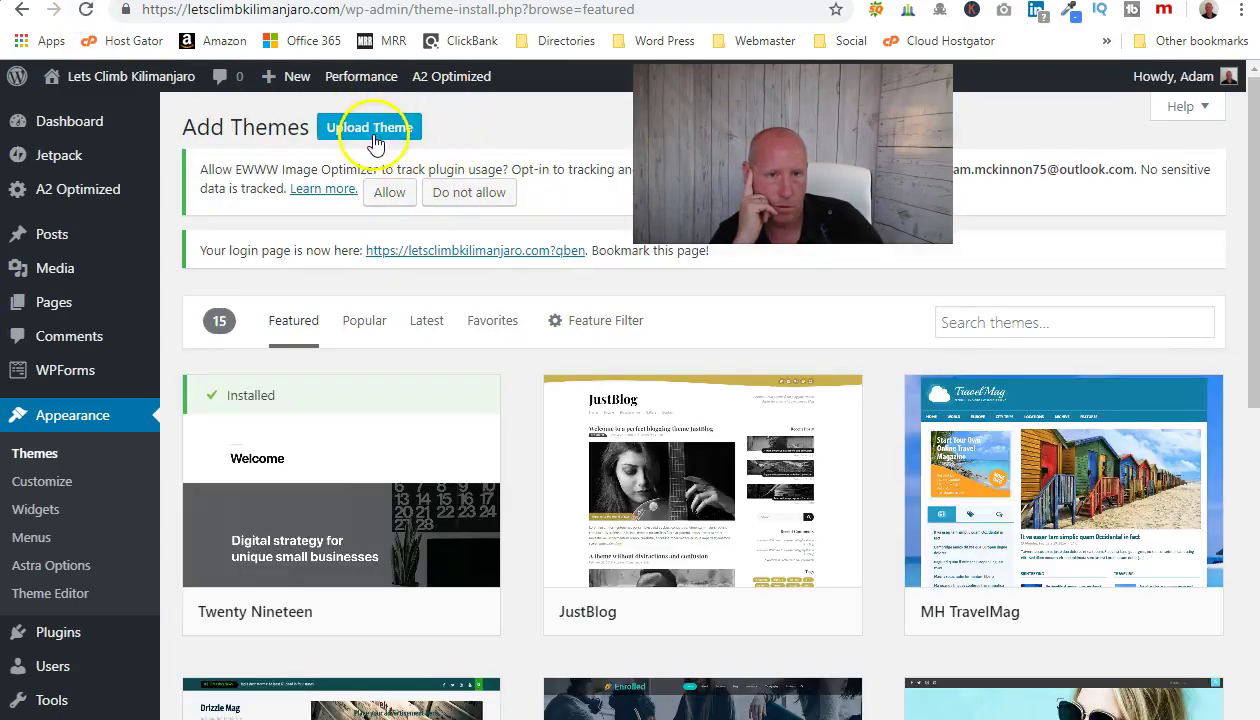
# Upload climb-kilimanjaro.zip from Downloads as a new theme, then install and activate it.
pyautogui.click(374, 140)
pyautogui.click(582, 451)
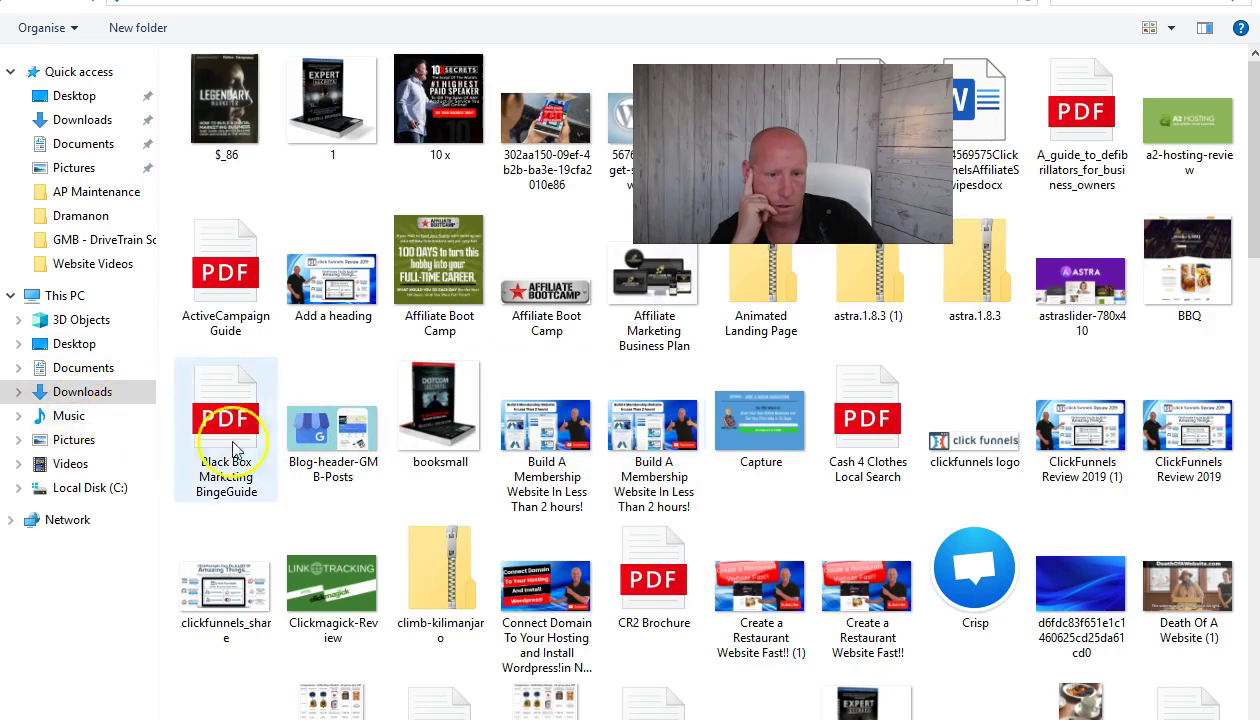
pyautogui.doubleClick(445, 592)
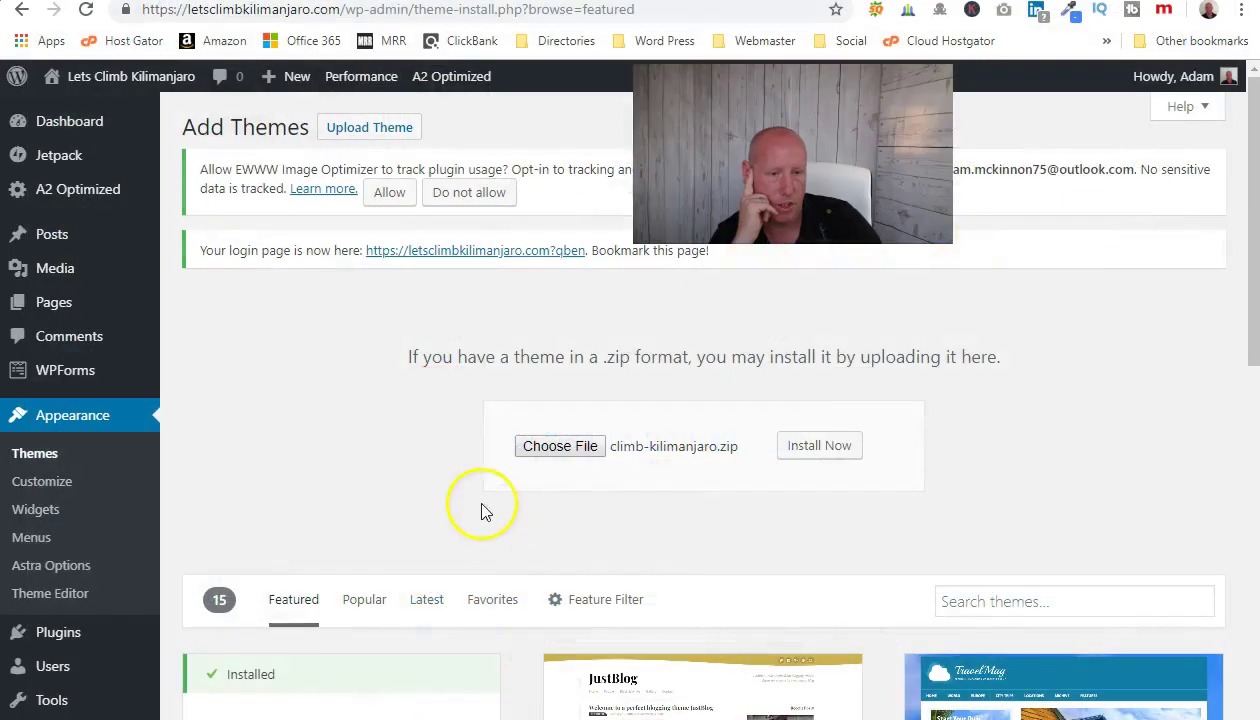
pyautogui.click(826, 452)
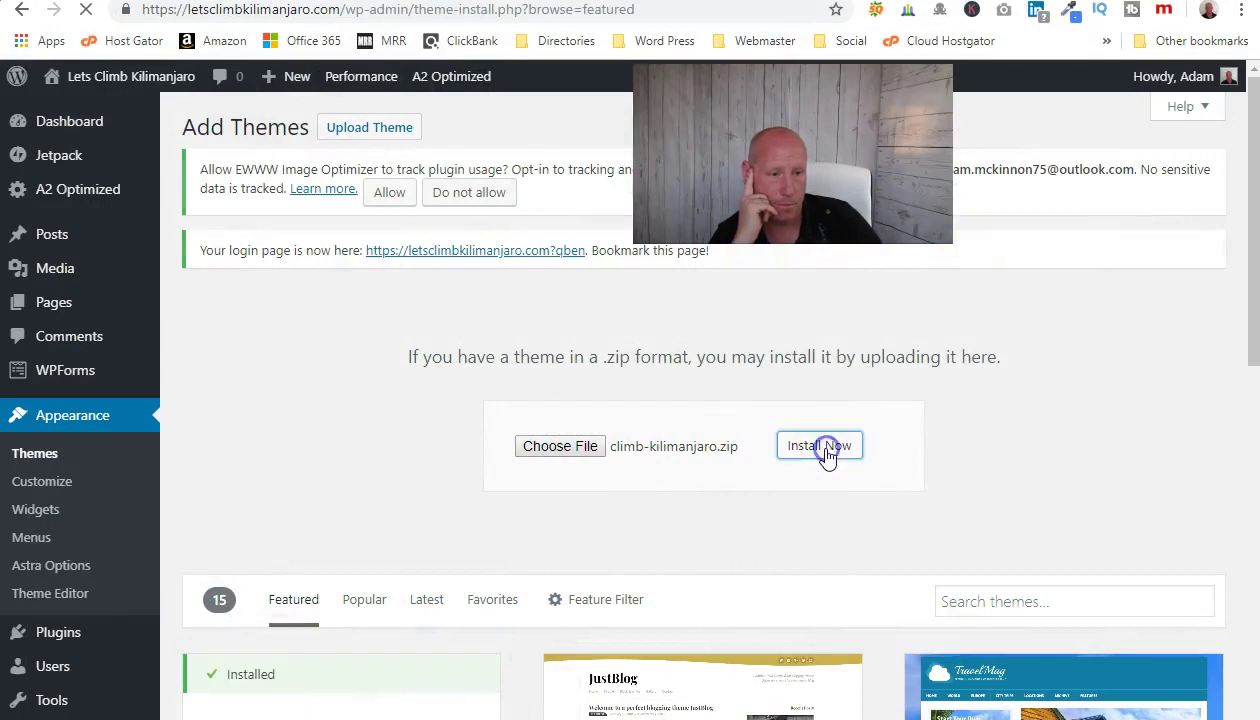
pyautogui.click(853, 505)
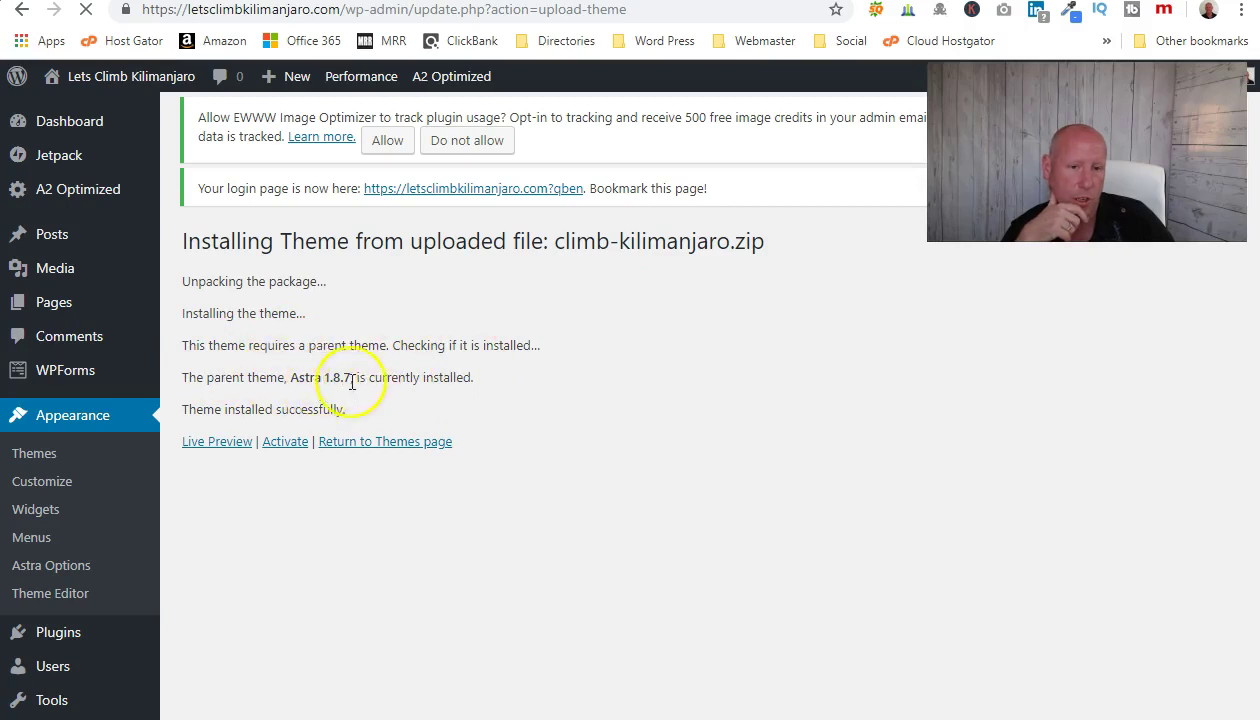
pyautogui.click(286, 443)
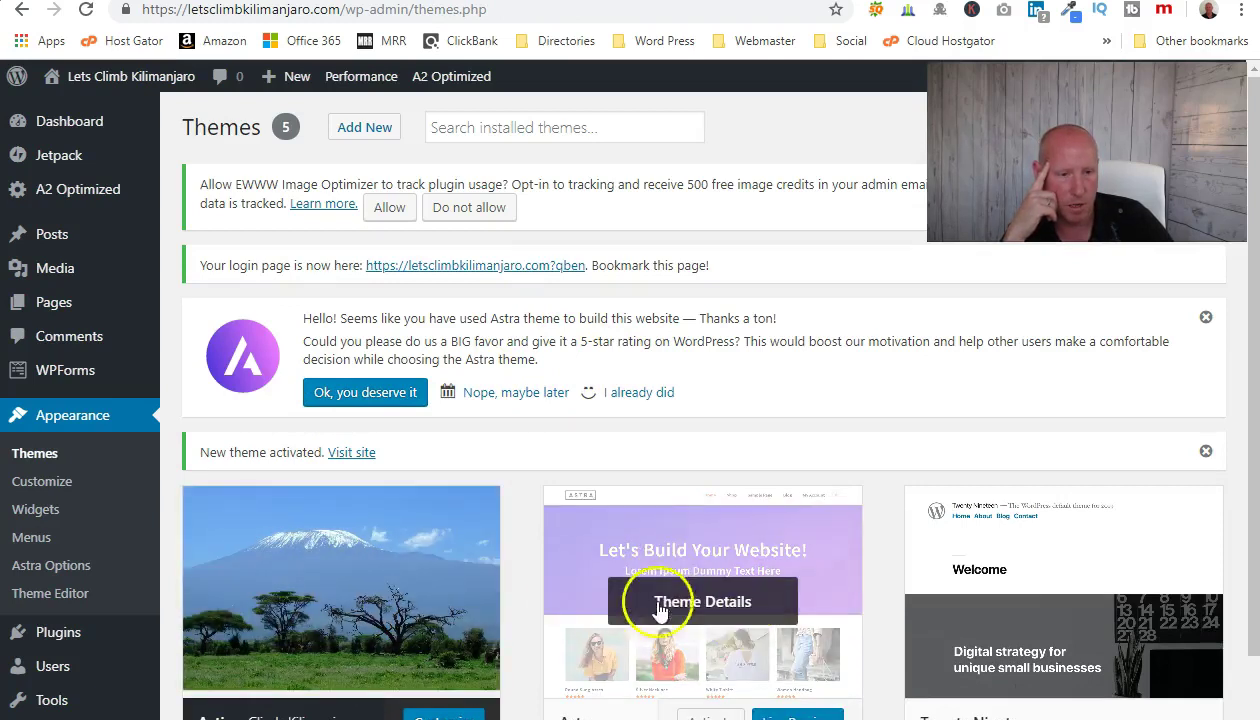
# Delete the unused Twenty Nineteen and Twenty Sixteen themes from the site.
pyautogui.scroll(-3, 588, 622)
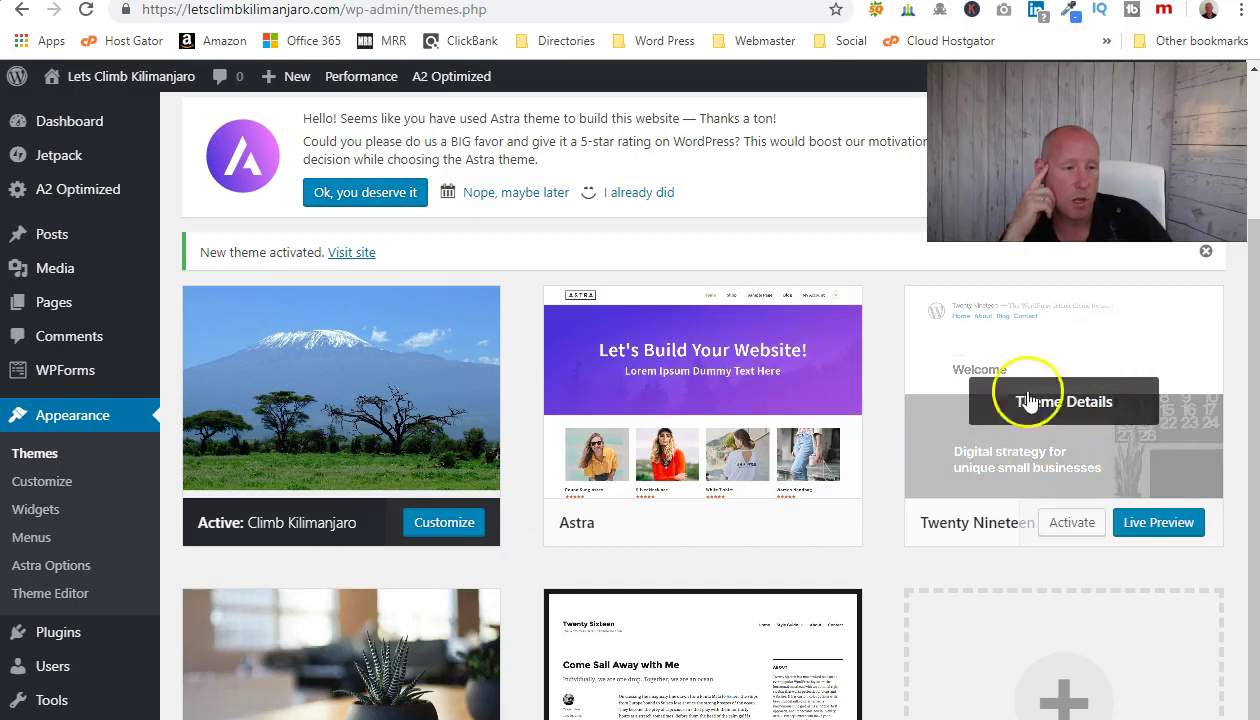
pyautogui.click(976, 476)
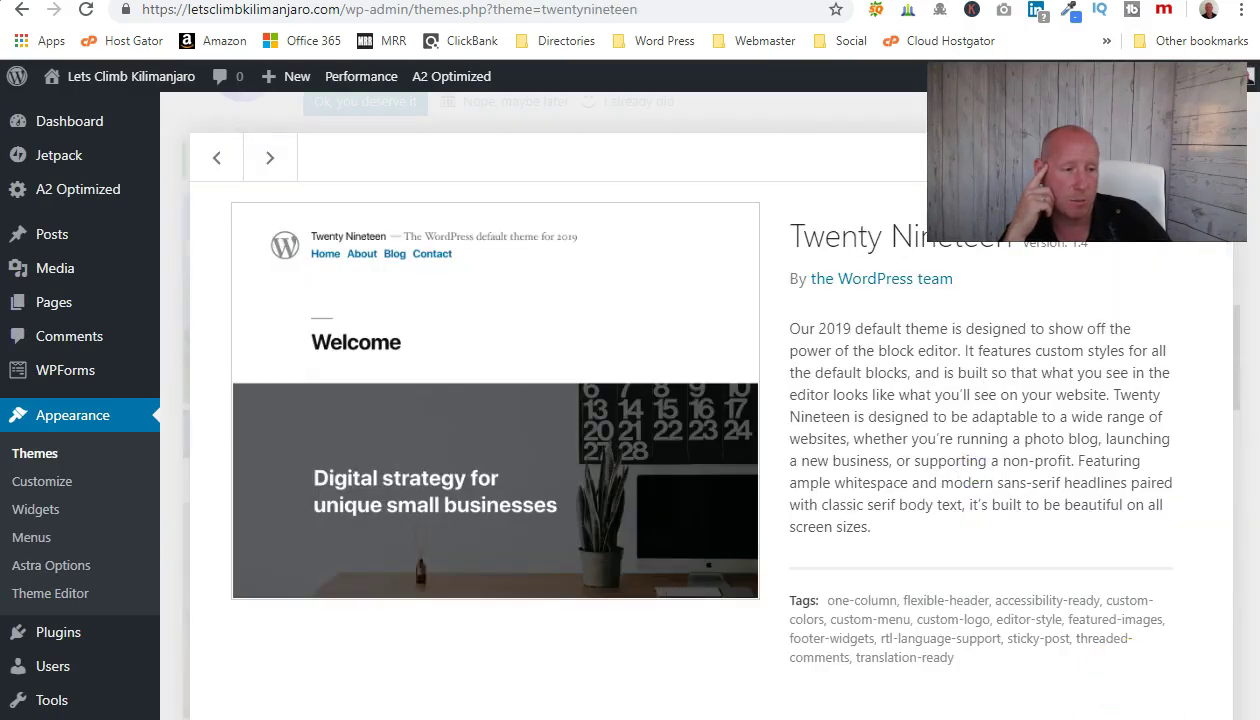
pyautogui.click(726, 161)
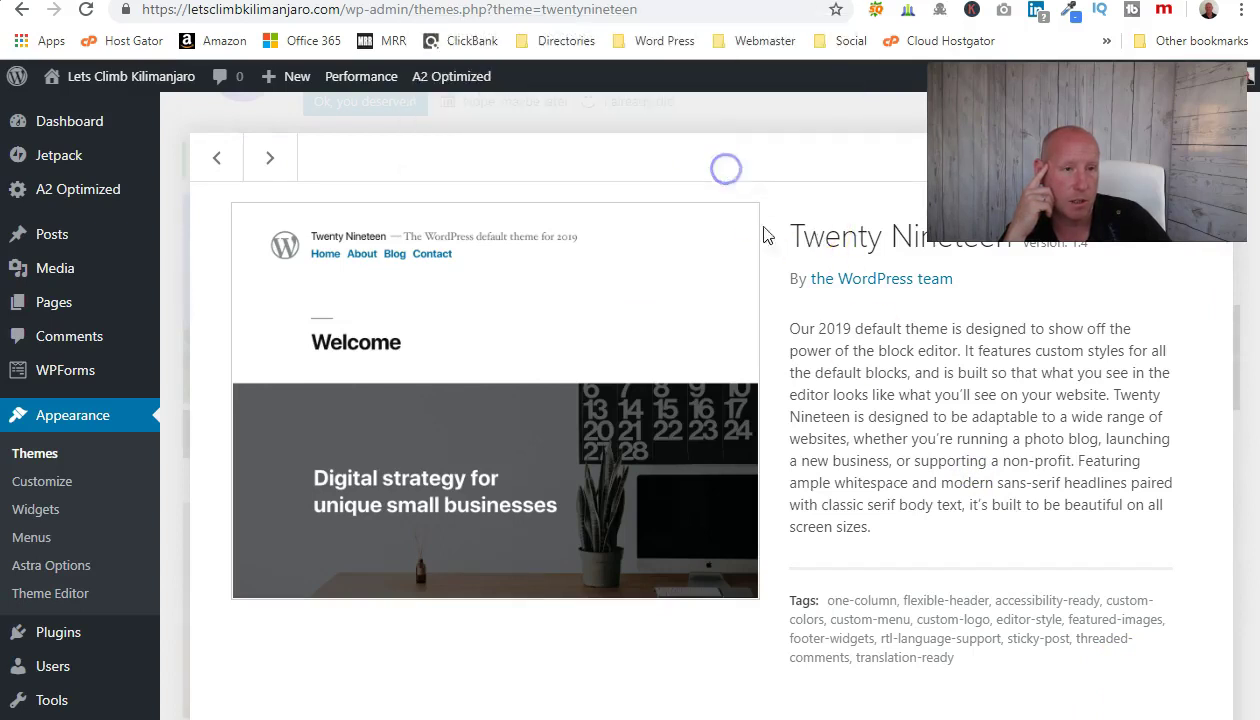
pyautogui.click(364, 586)
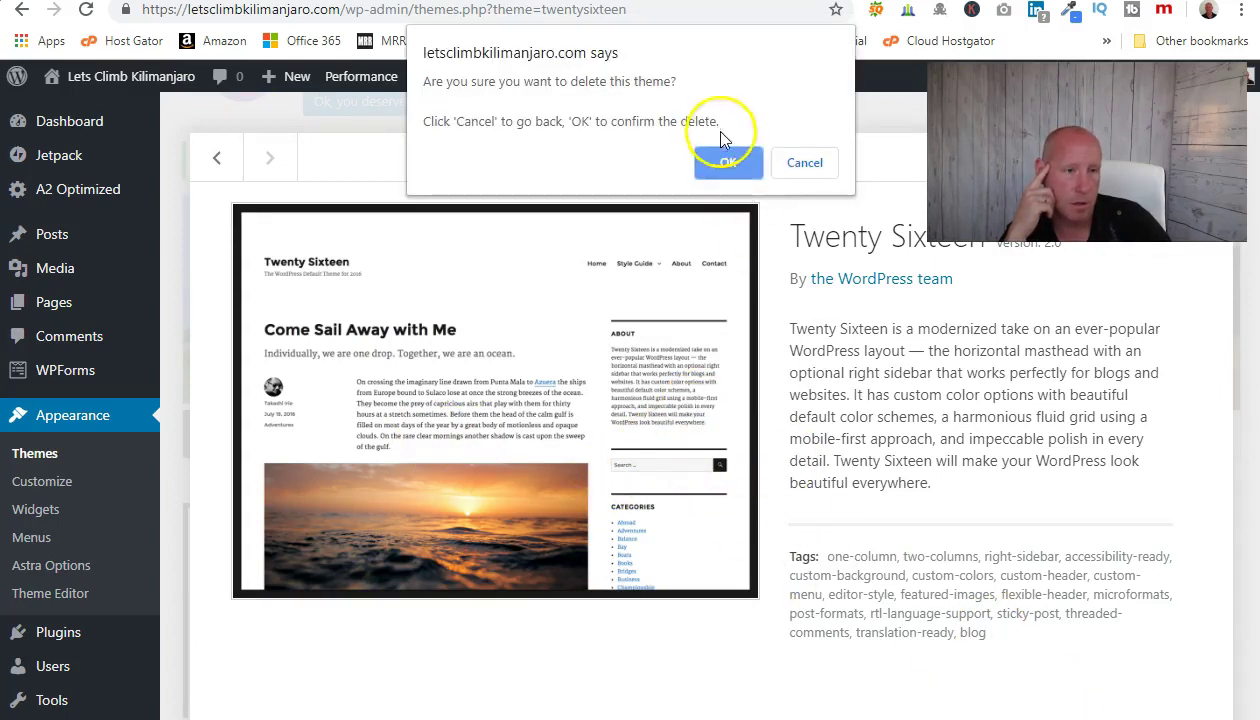
pyautogui.click(746, 173)
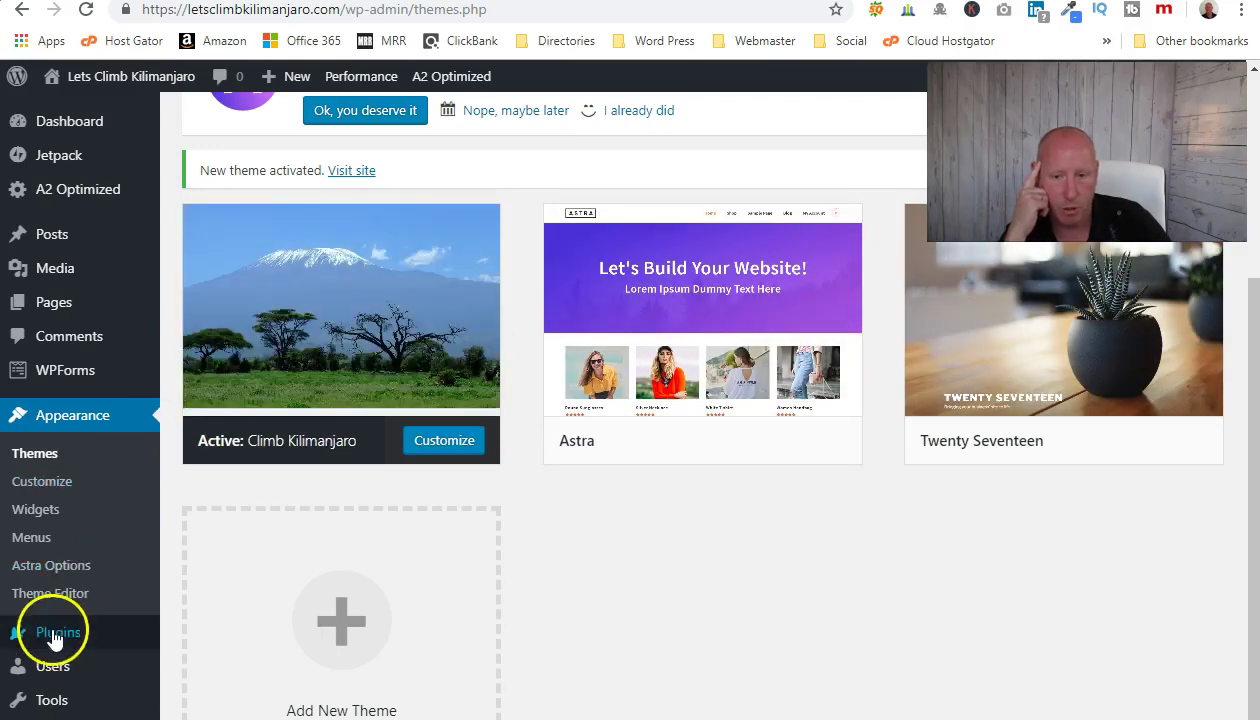
# Open the list of installed plugins and dismiss the Jetpack setup notice.
pyautogui.moveTo(55, 640)
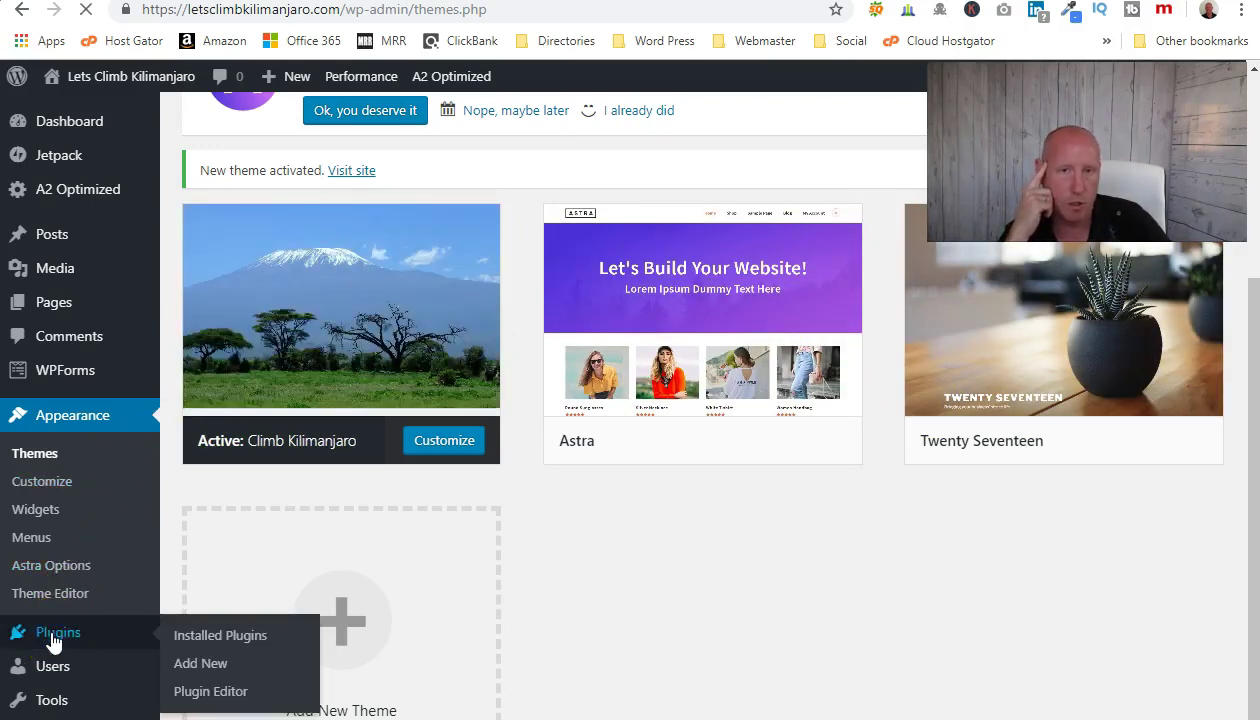
pyautogui.click(54, 636)
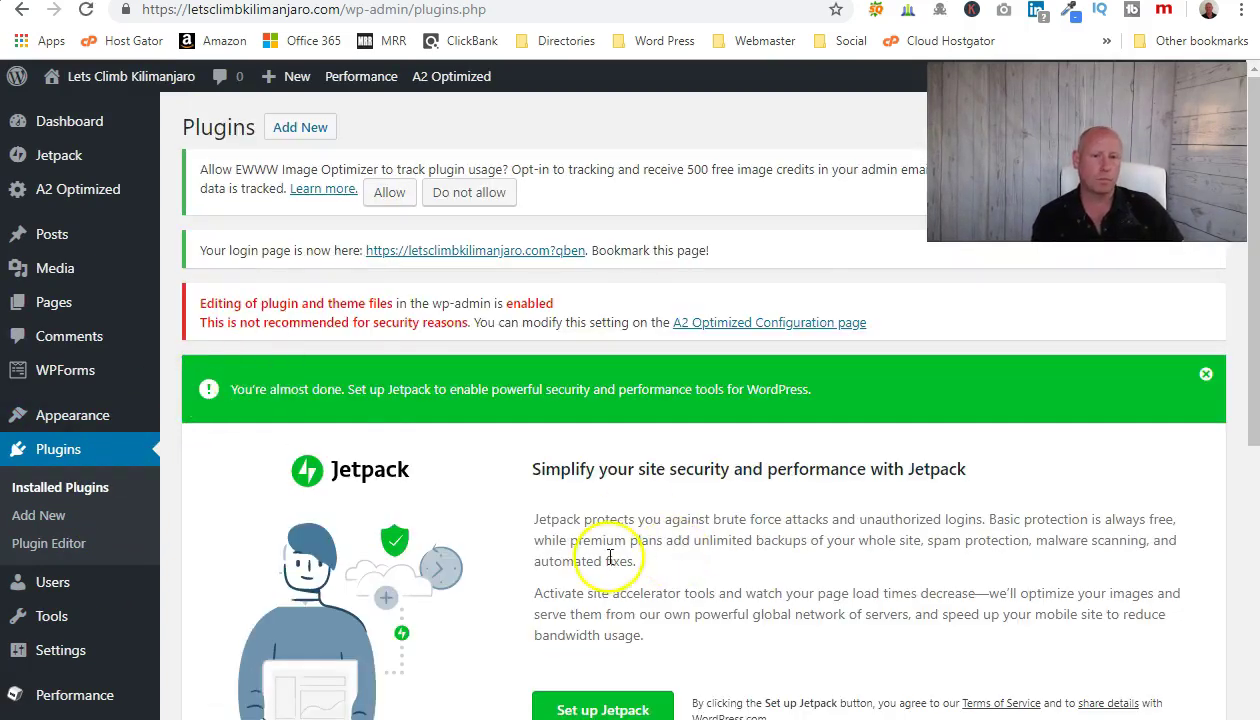
pyautogui.scroll(-3, 917, 374)
pyautogui.scroll(3, 1150, 346)
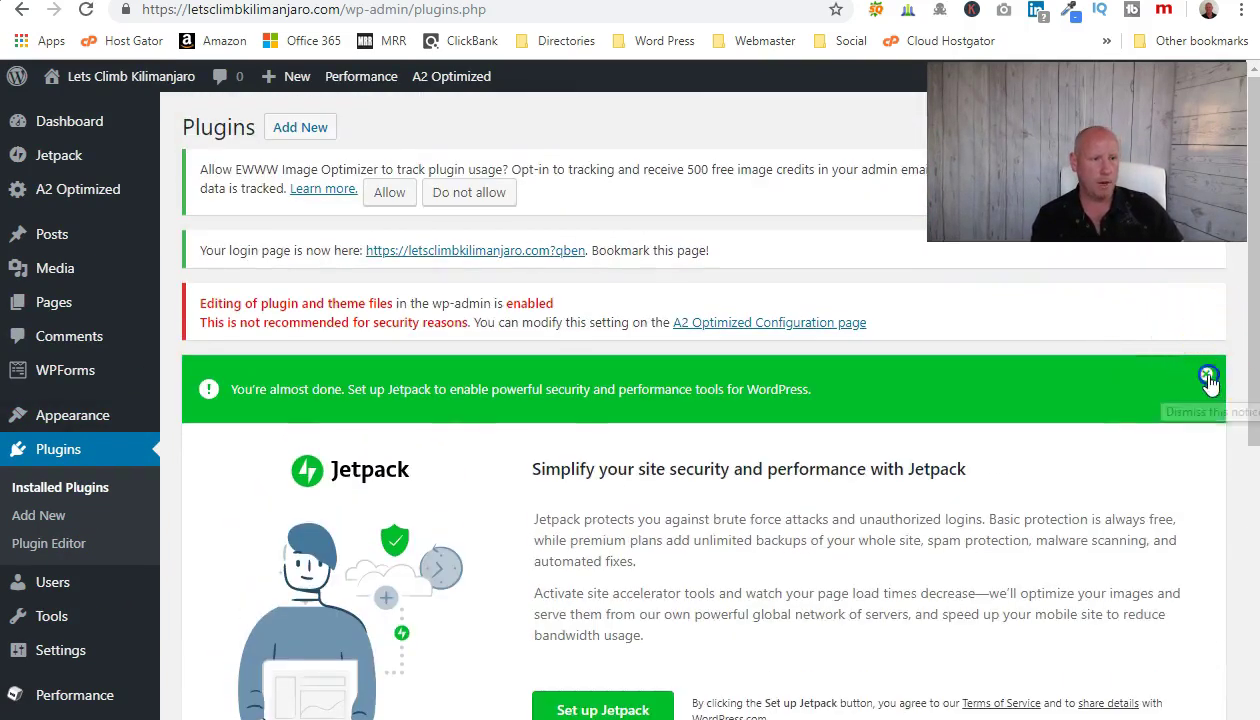
pyautogui.click(1208, 377)
# Deactivate the Easy Hide Login, EWWW Image Optimizer, Jetpack and WPForms Lite plugins, leaving both A2 plugins active.
pyautogui.scroll(-2, 538, 420)
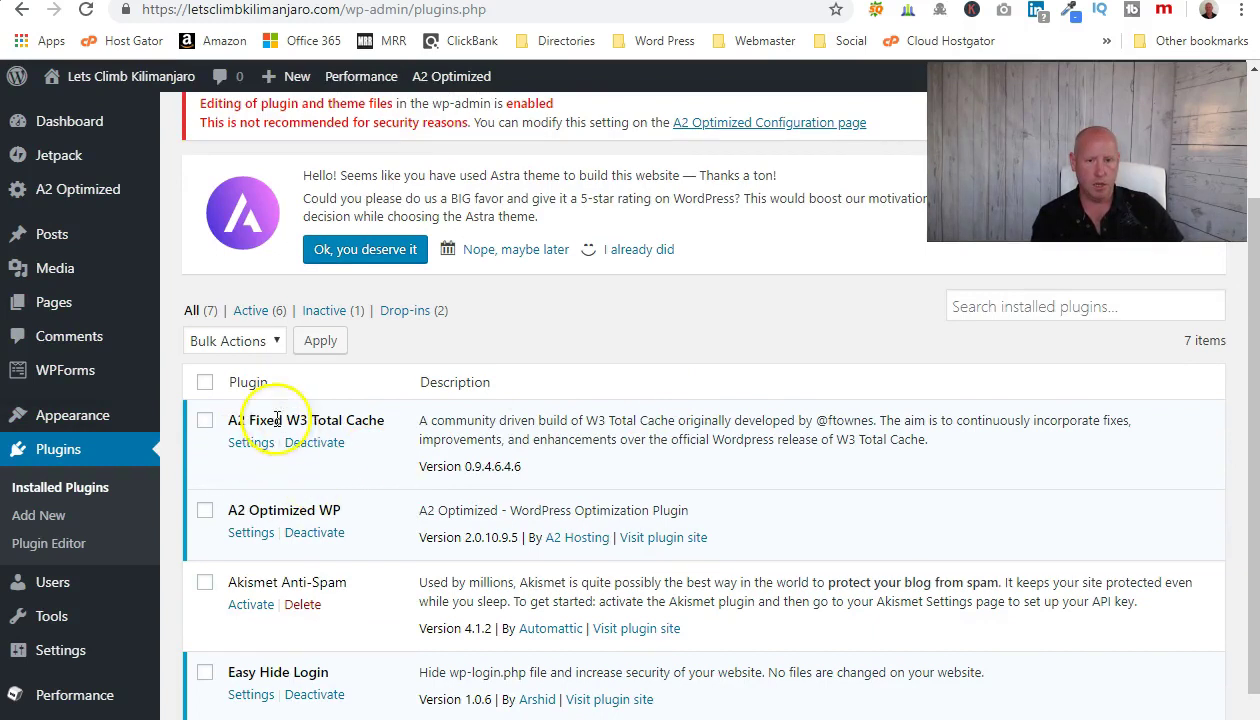
pyautogui.scroll(-3, 422, 420)
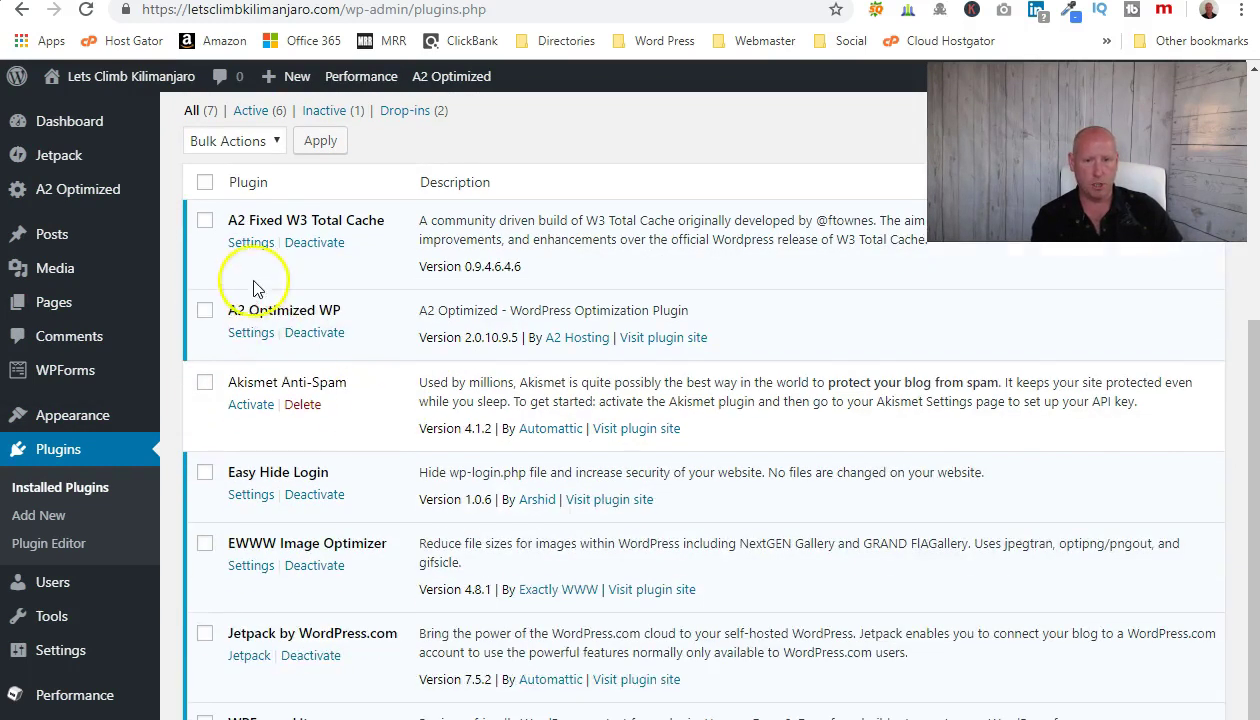
pyautogui.scroll(-1, 352, 418)
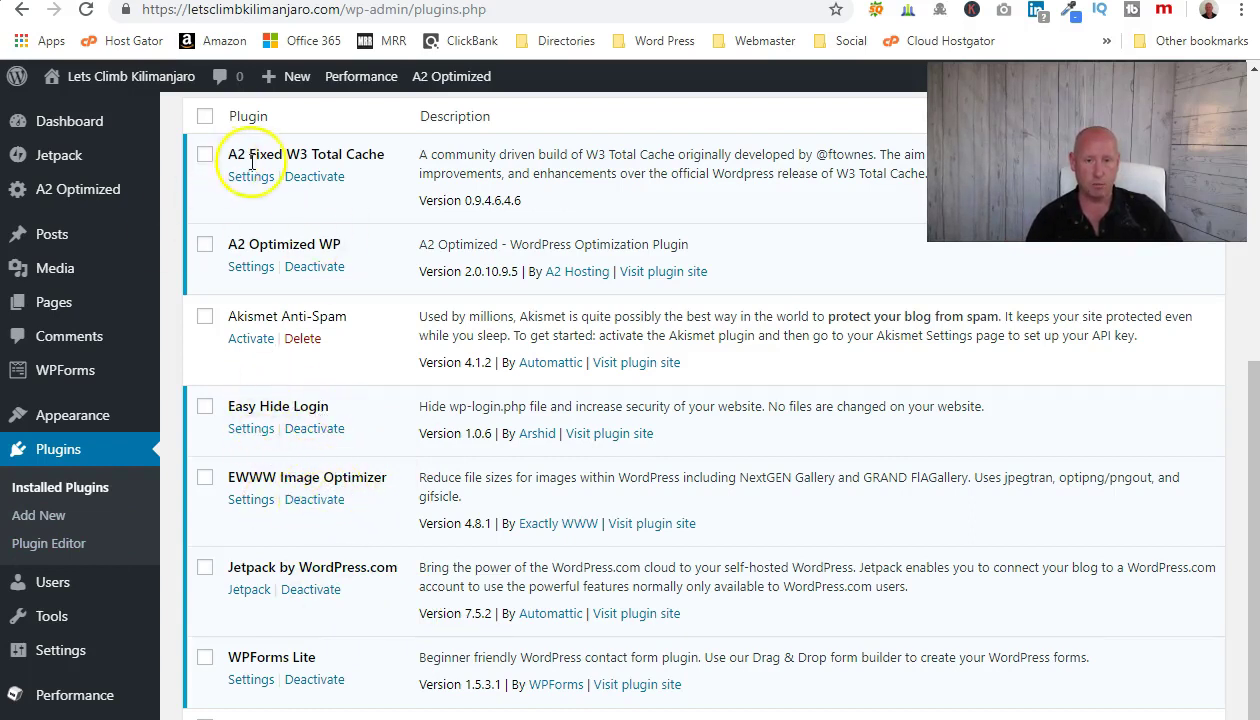
pyautogui.click(314, 430)
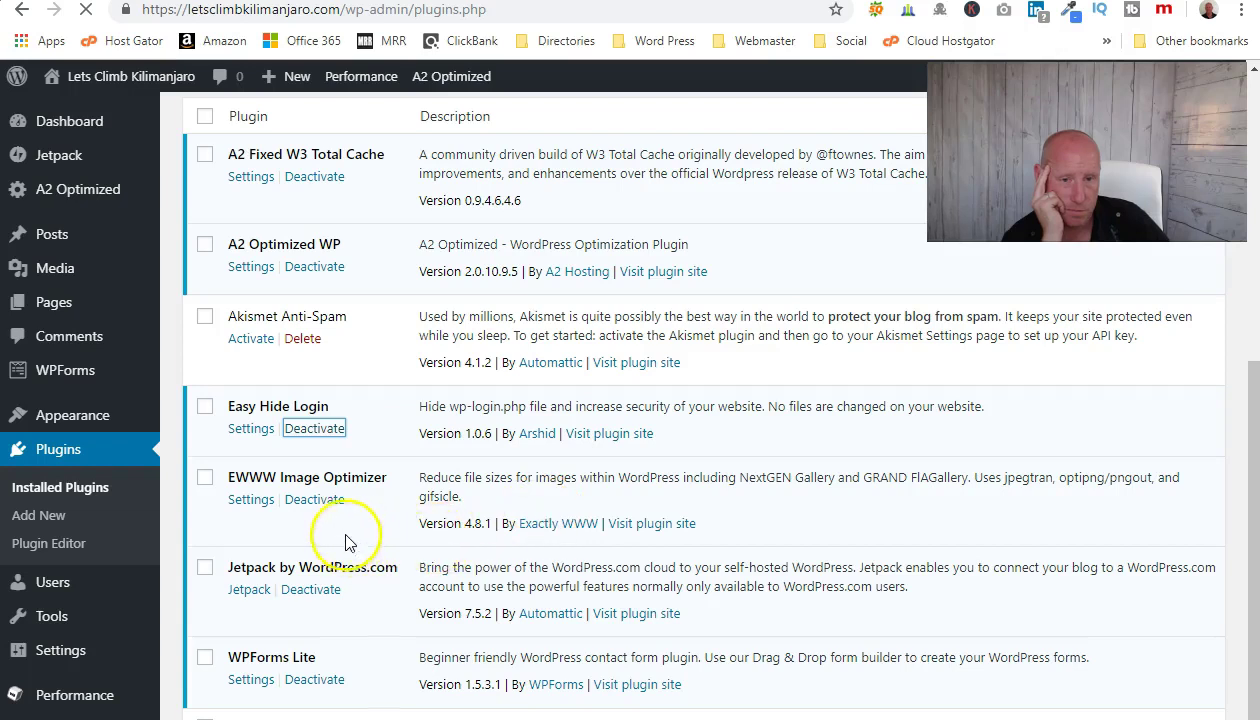
pyautogui.click(305, 589)
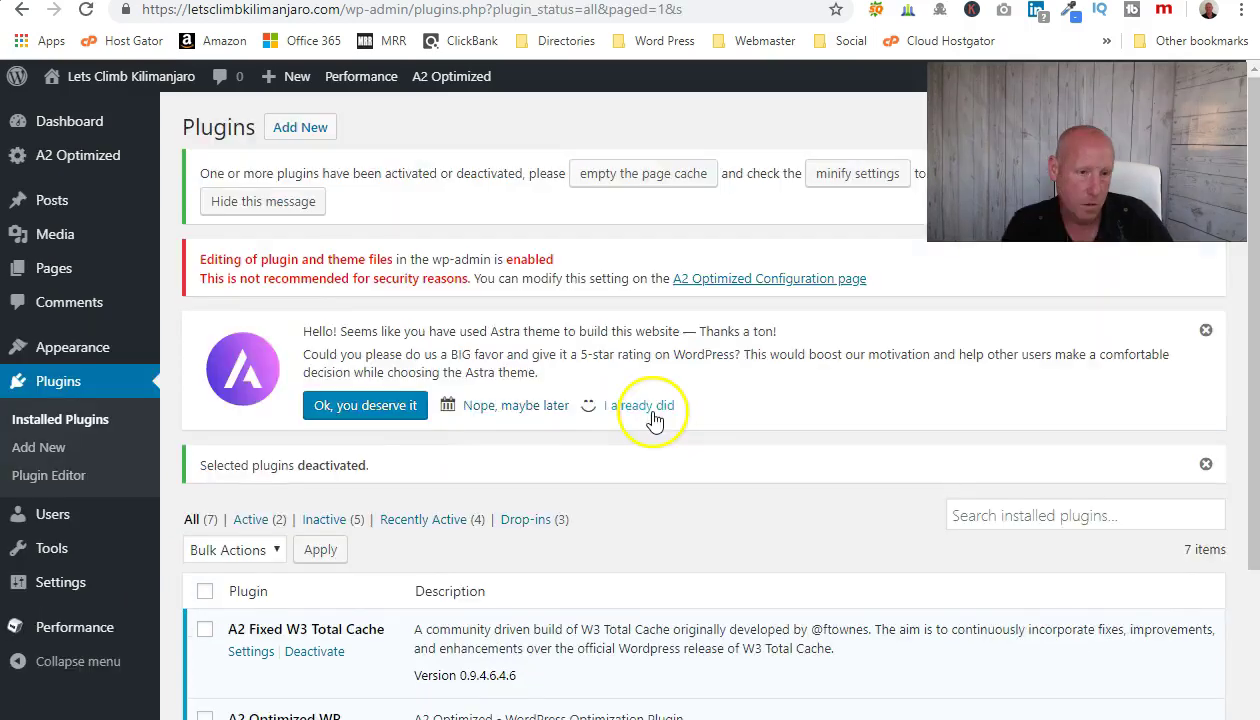
# Review the installed plugins, then switch to the Astra website and open the account's downloads list to examine the available packages.
pyautogui.scroll(-3, 726, 422)
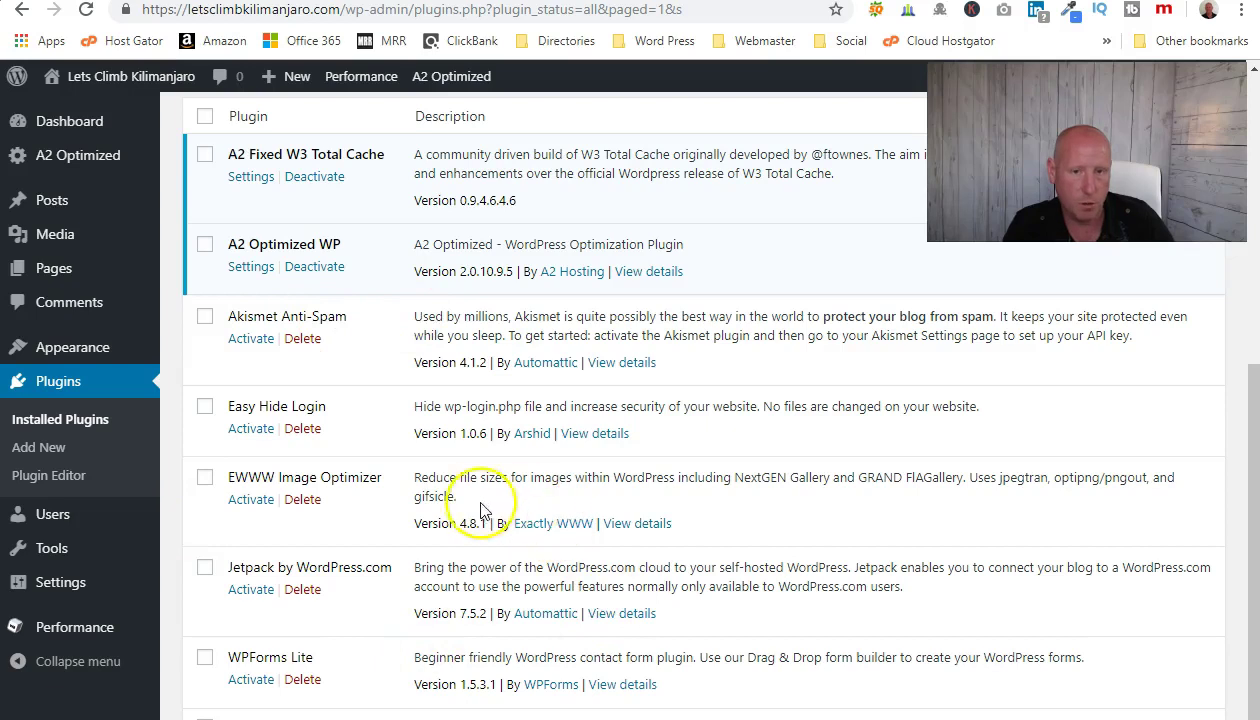
pyautogui.scroll(3, 301, 458)
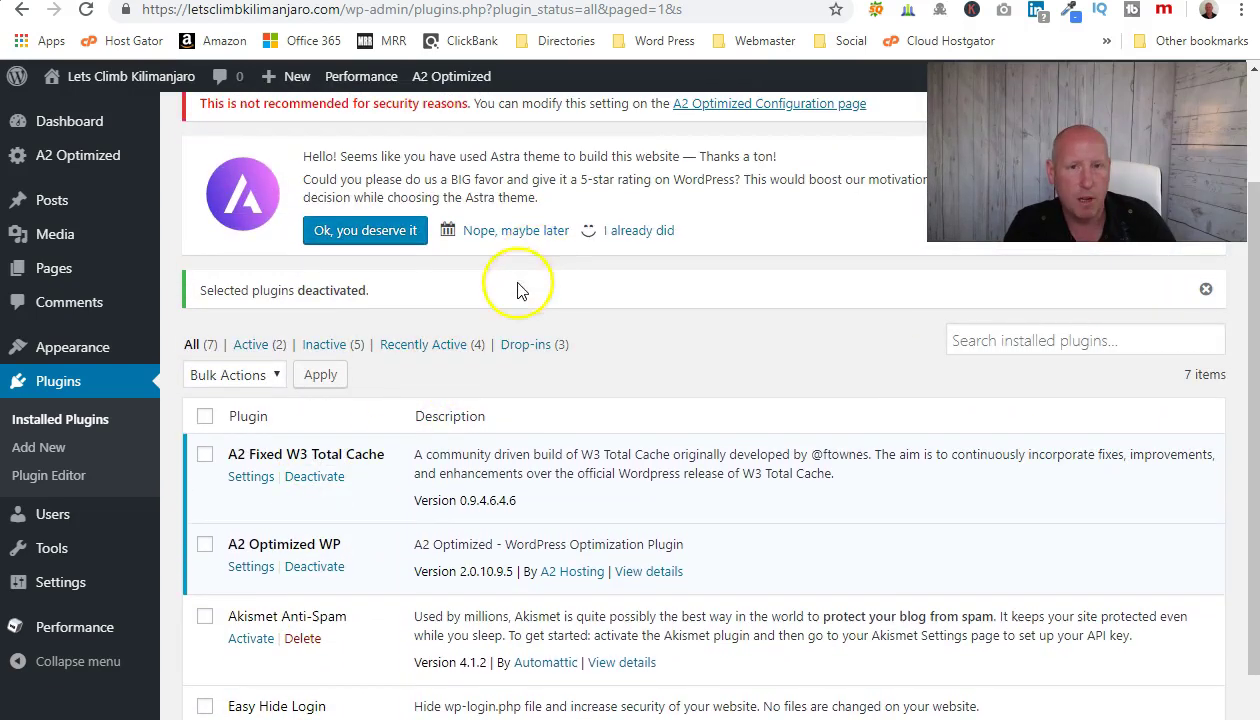
pyautogui.scroll(3, 510, 300)
pyautogui.click(568, 2)
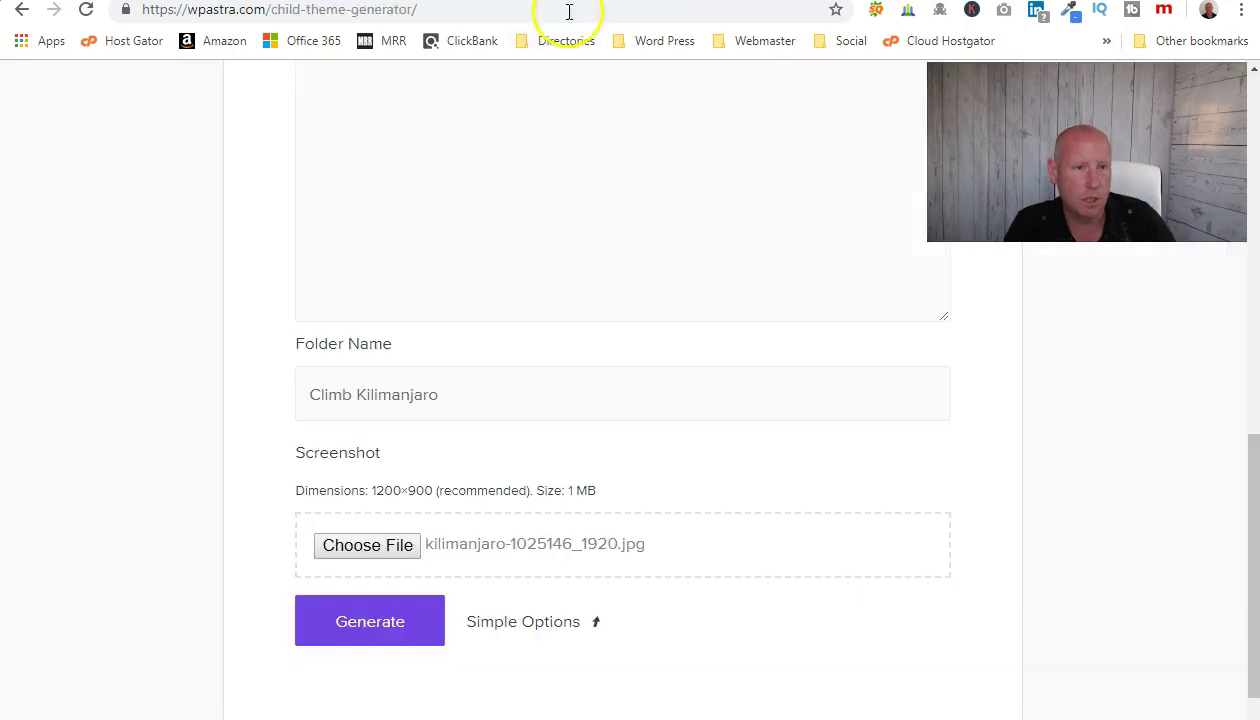
pyautogui.scroll(10, 430, 480)
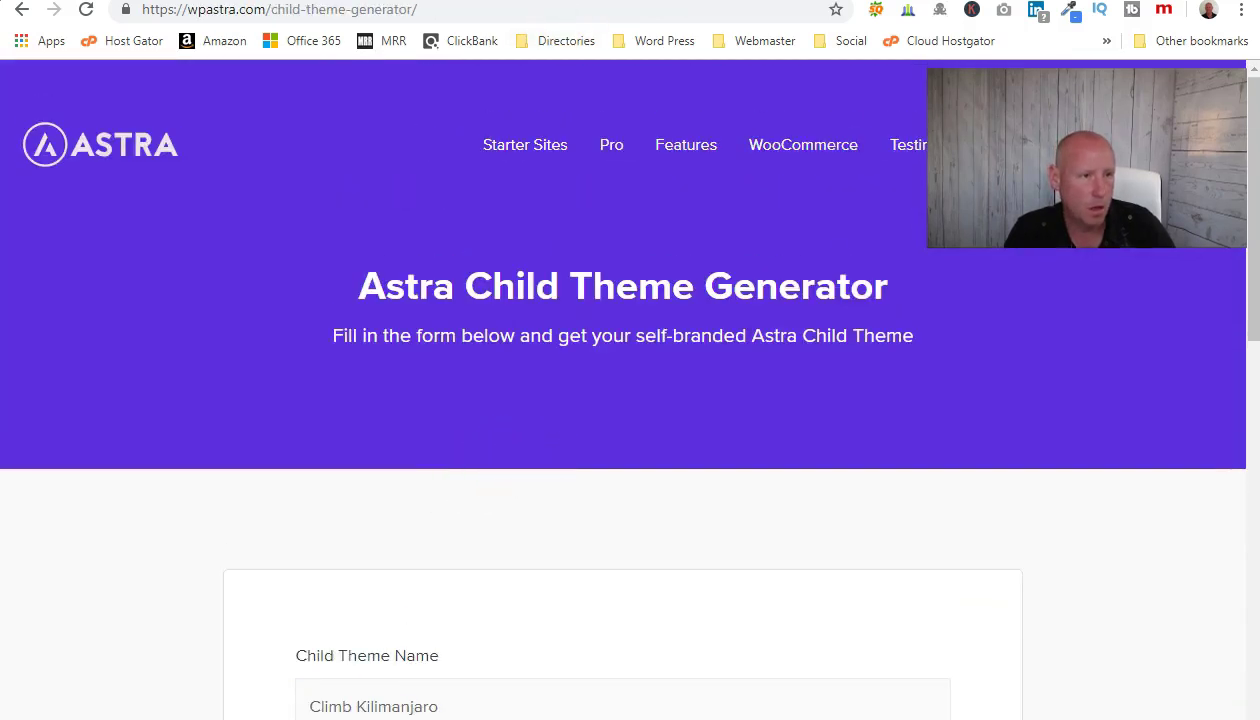
pyautogui.moveTo(1134, 92)
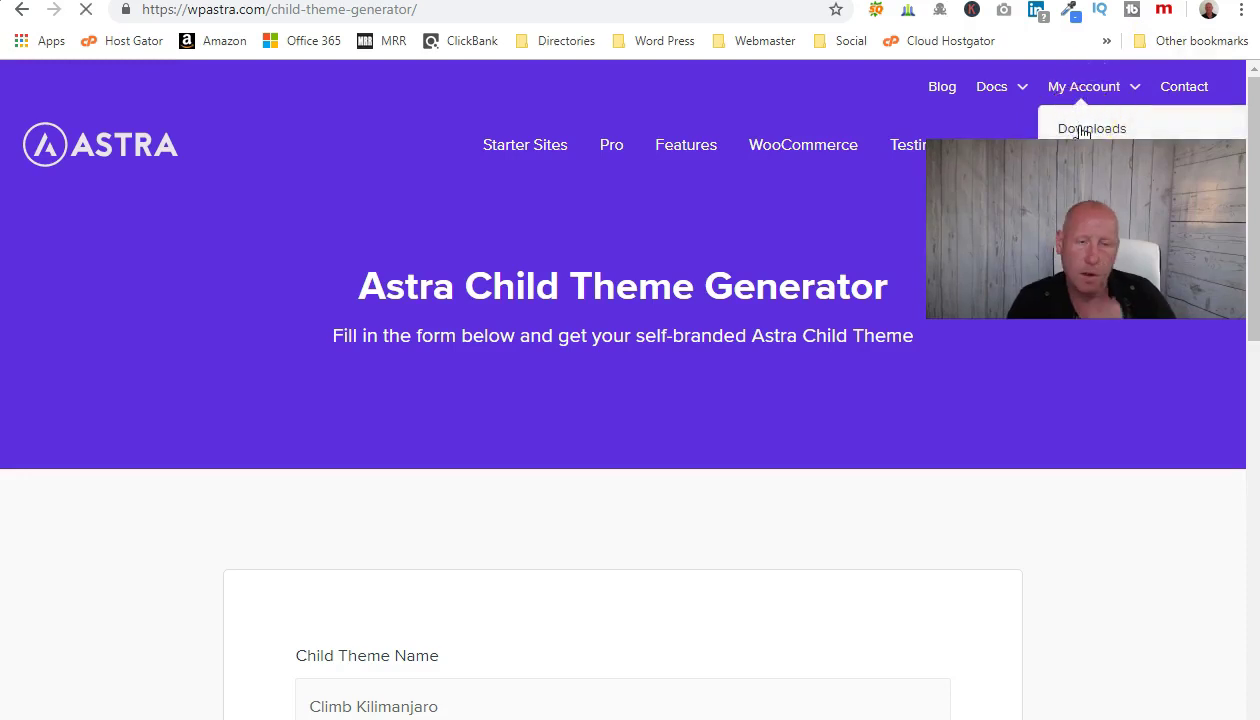
pyautogui.click(1082, 132)
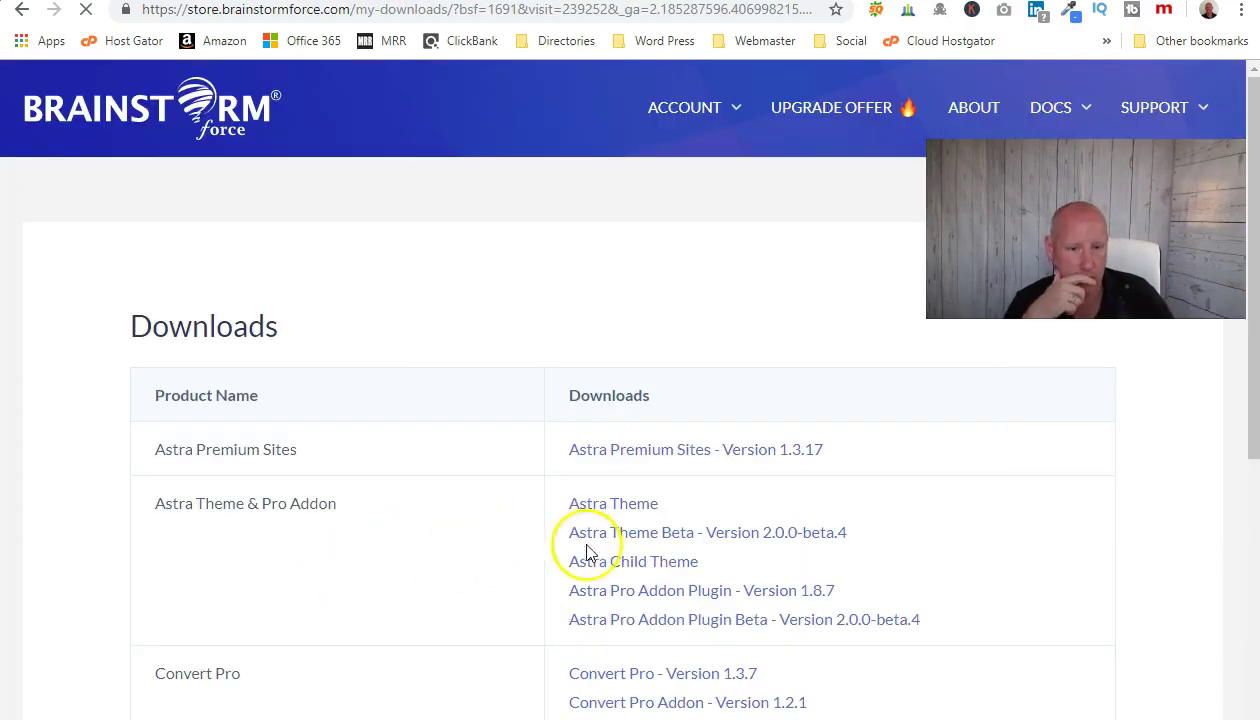
pyautogui.scroll(-1, 600, 480)
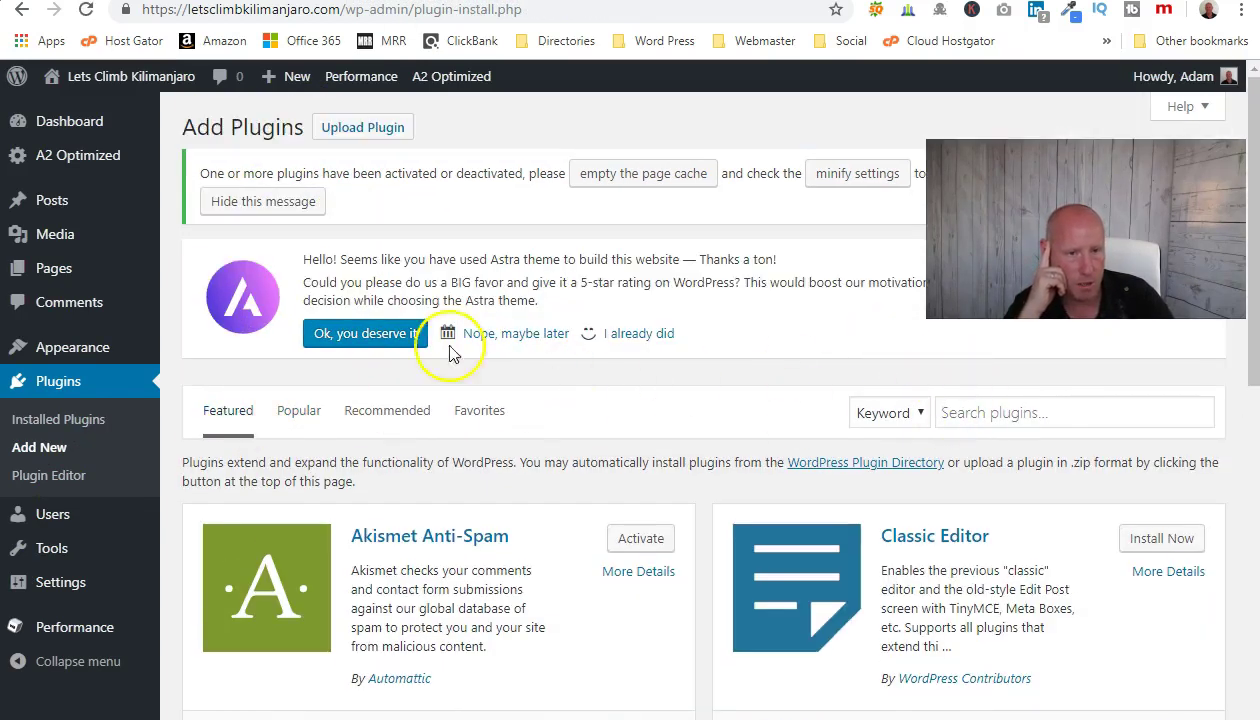
# Choose all-in-one-schemaorg-rich-snippets.1.5.6.zip for plugin upload from the Plugins folder inside 3 - WP Astra in Documents.
pyautogui.click(363, 127)
pyautogui.click(561, 536)
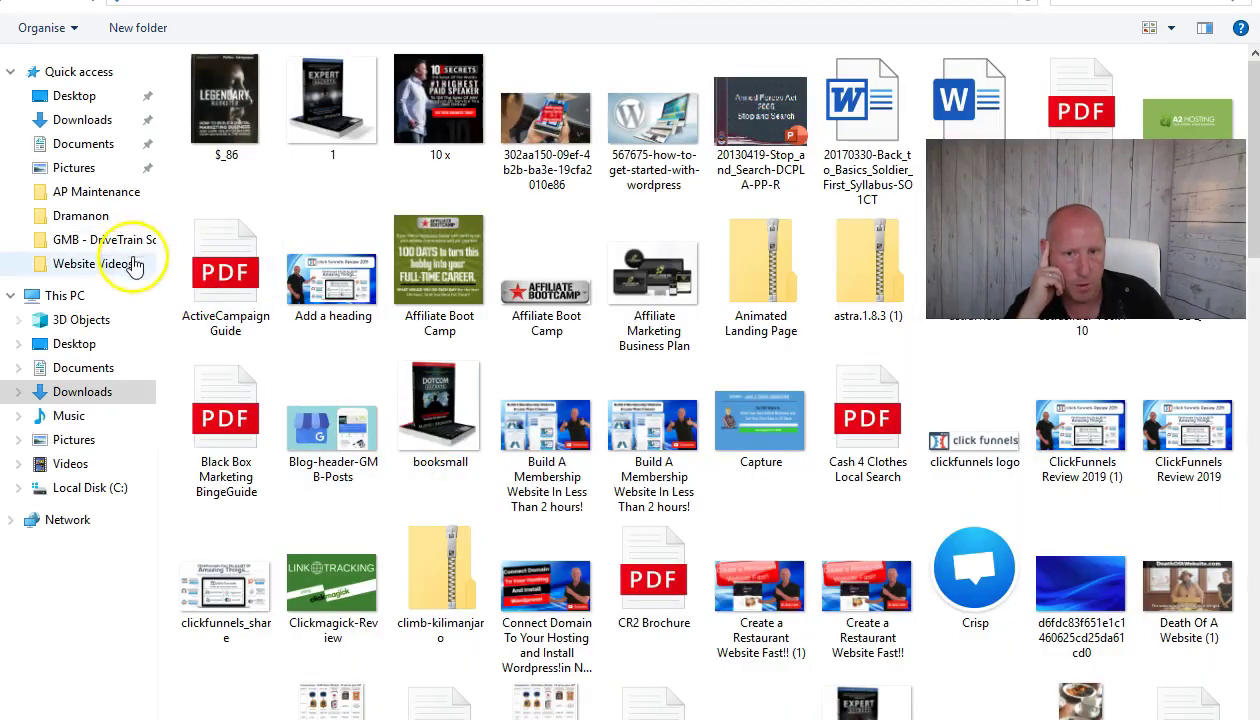
pyautogui.click(83, 367)
pyautogui.doubleClick(248, 125)
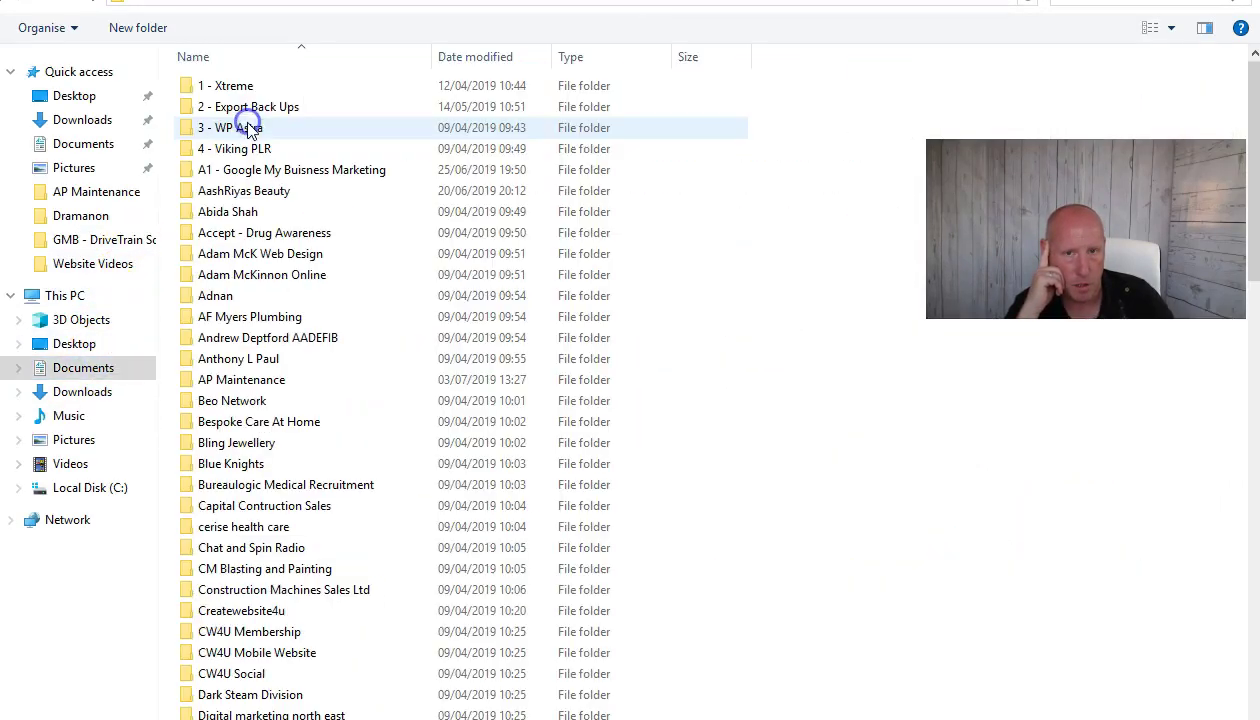
pyautogui.click(248, 128)
pyautogui.doubleClick(248, 128)
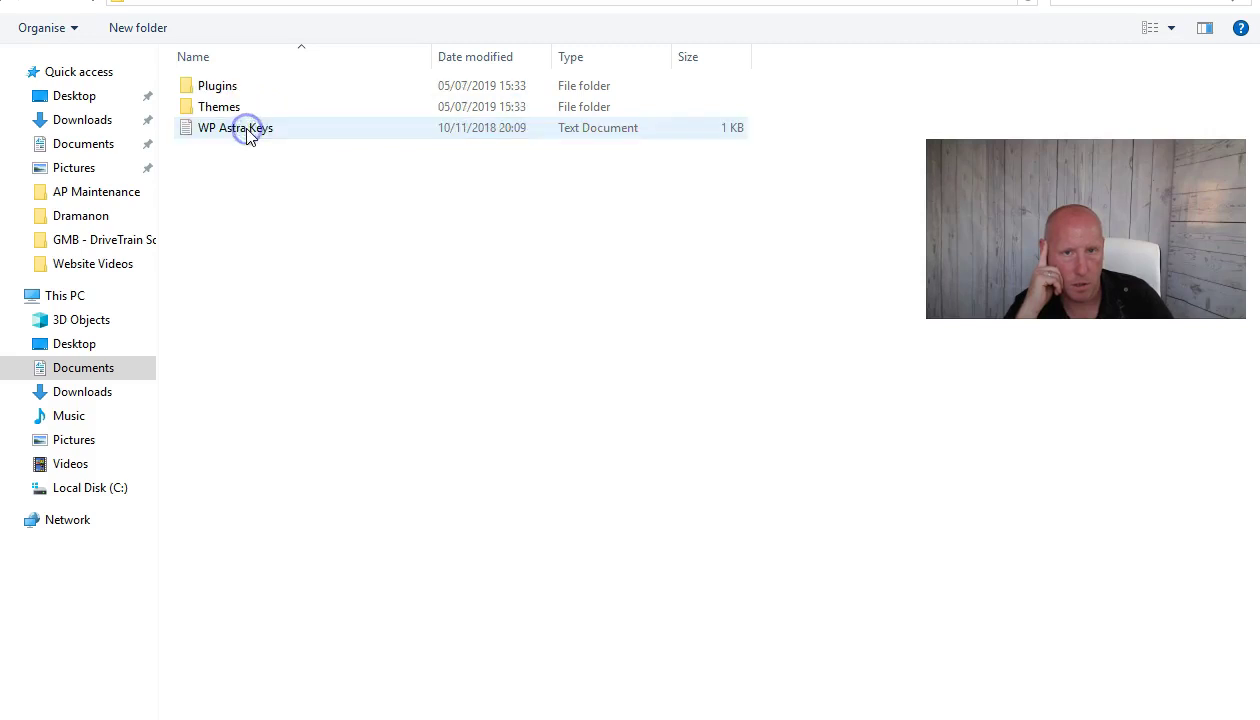
pyautogui.click(217, 88)
pyautogui.doubleClick(218, 88)
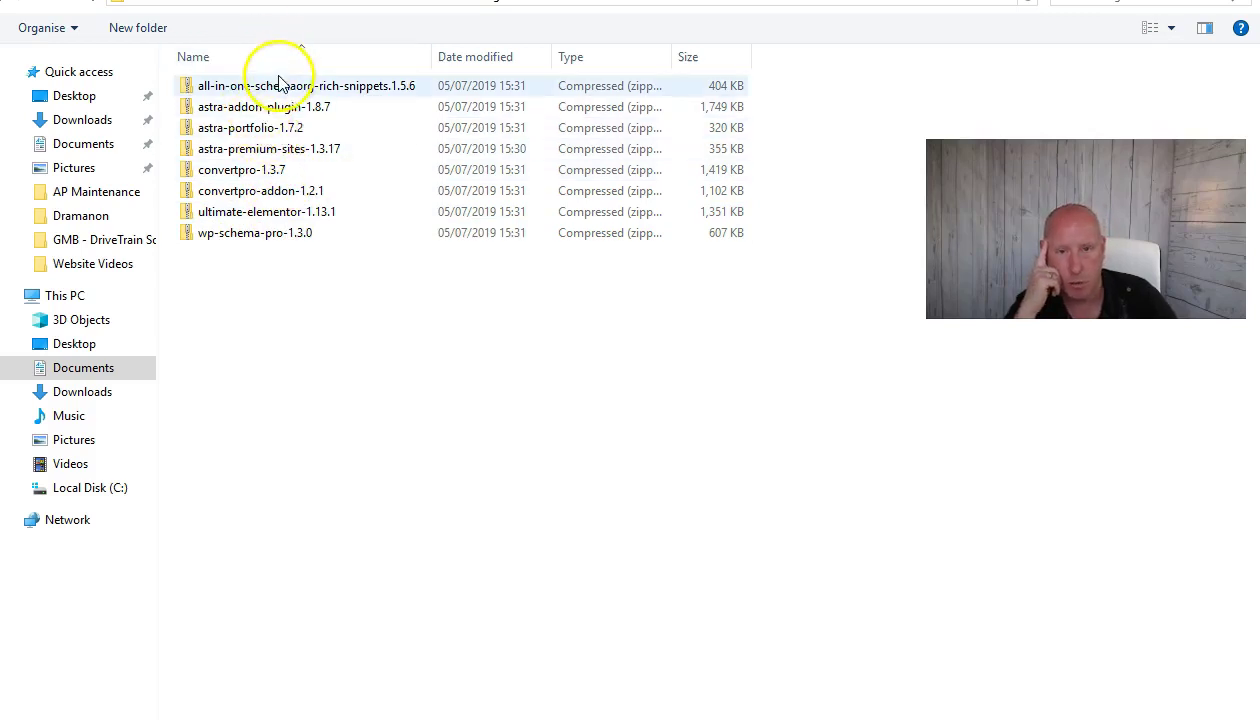
pyautogui.doubleClick(278, 95)
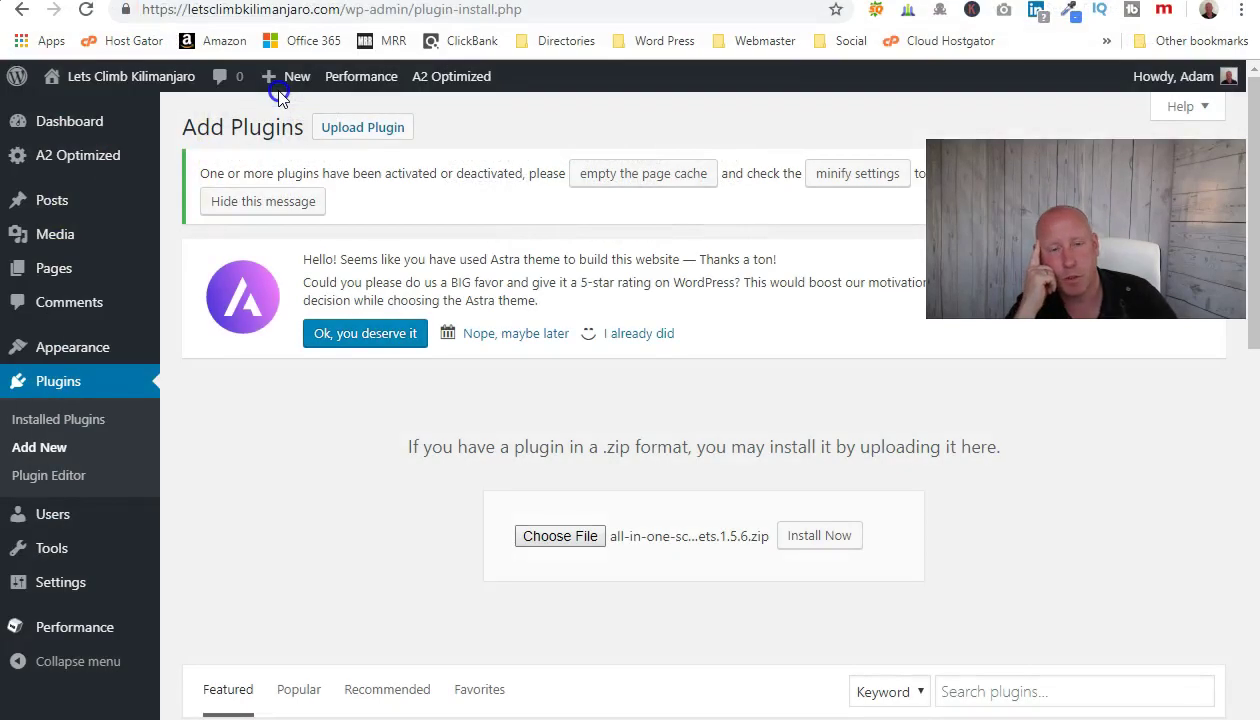
# Install and activate the chosen Rich Snippets plugin, then look over its Getting Started page.
pyautogui.click(817, 540)
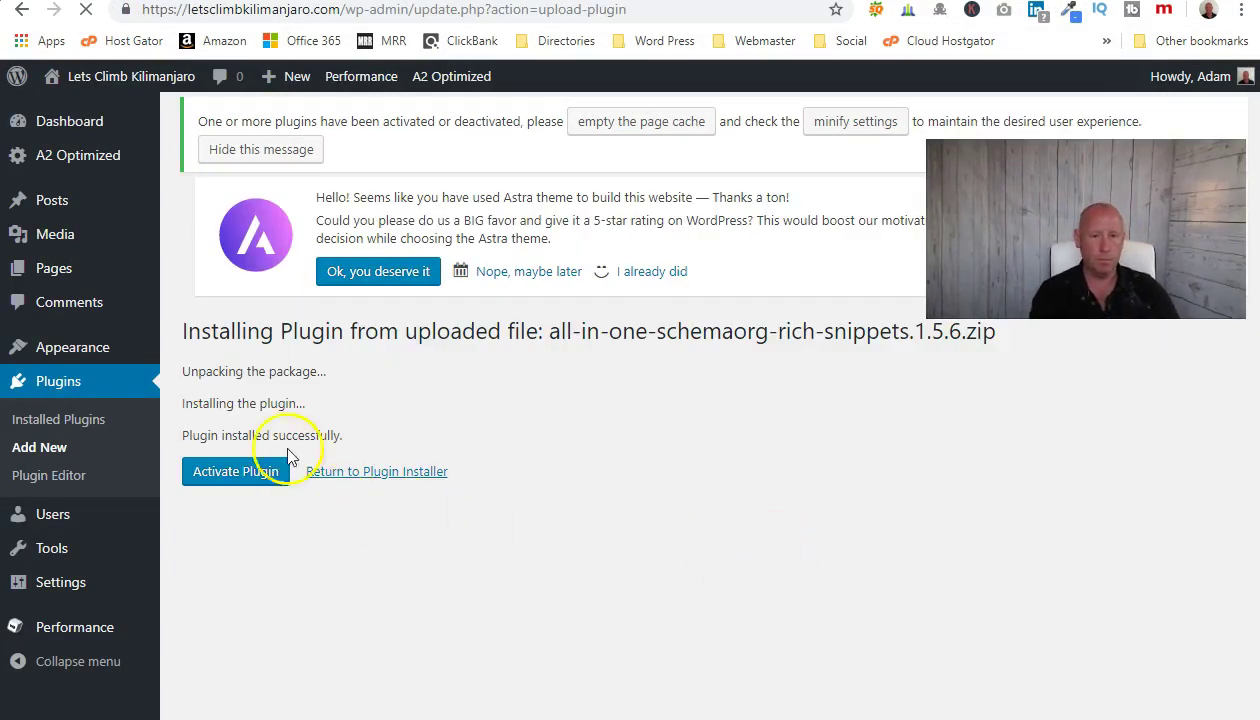
pyautogui.click(254, 476)
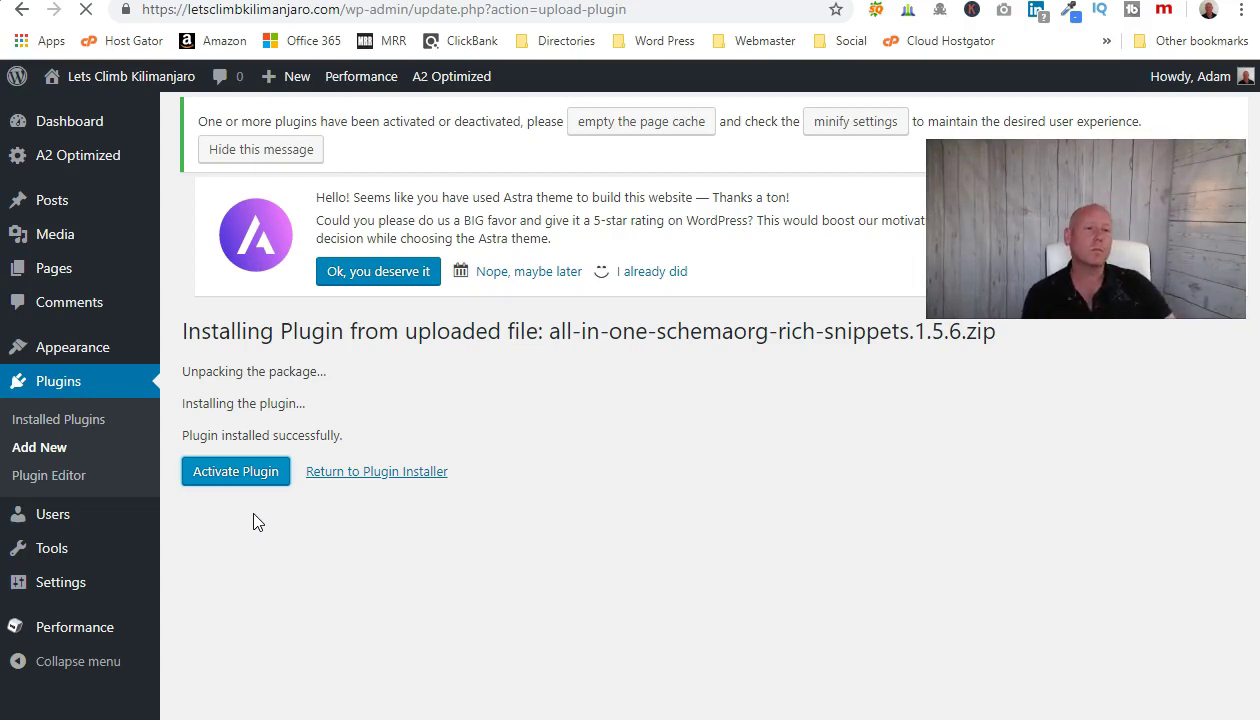
pyautogui.click(291, 506)
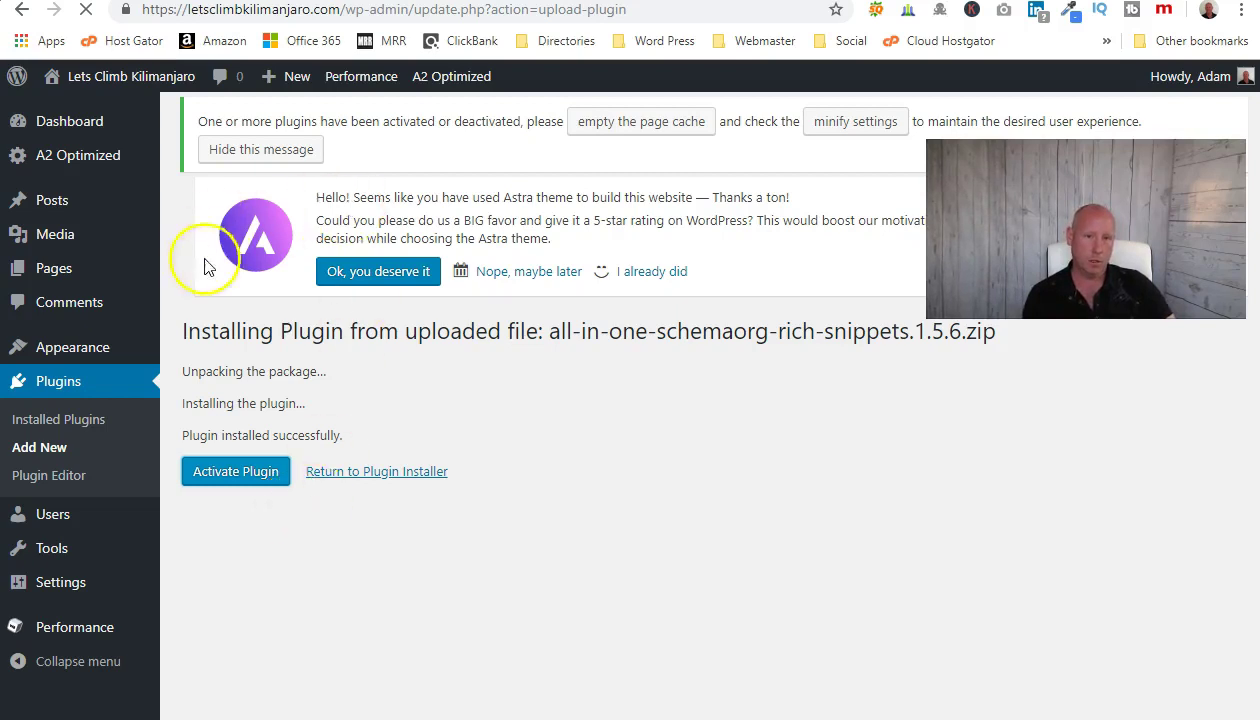
pyautogui.moveTo(391, 140)
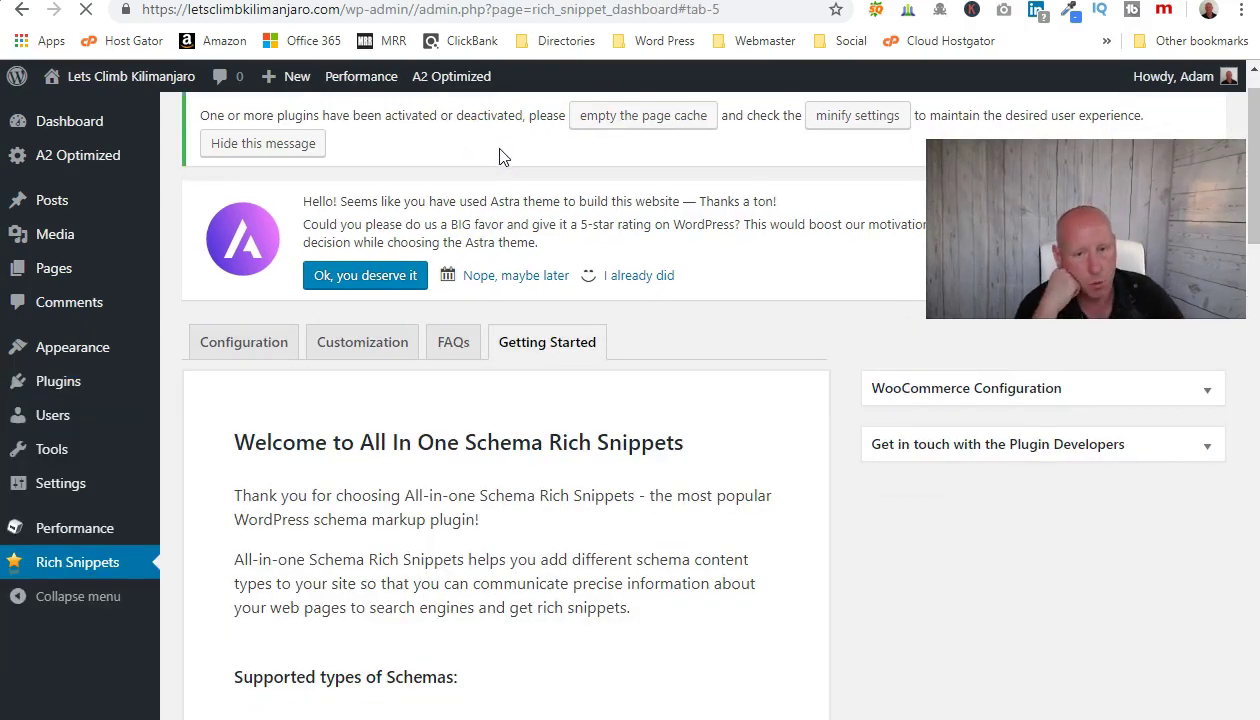
pyautogui.scroll(-3, 590, 456)
pyautogui.scroll(4, 592, 456)
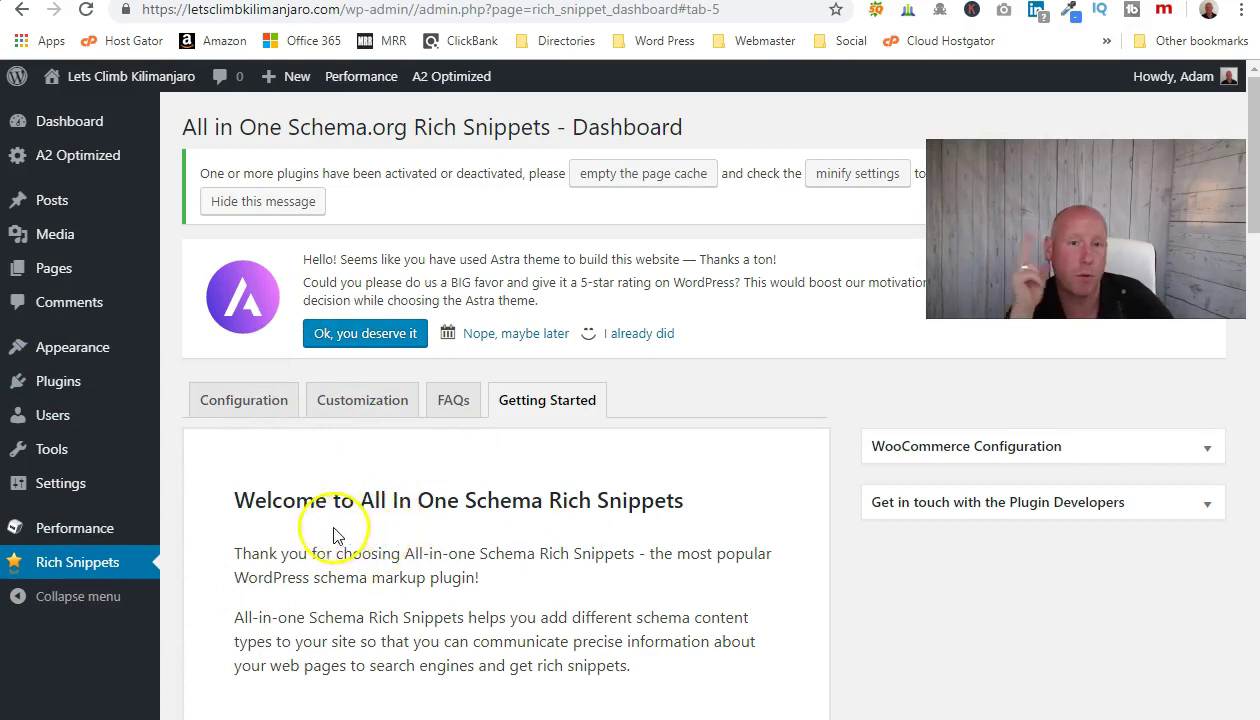
# Upload astra-addon-plugin-1.8.7.zip as a new plugin, then install and activate it.
pyautogui.moveTo(68, 358)
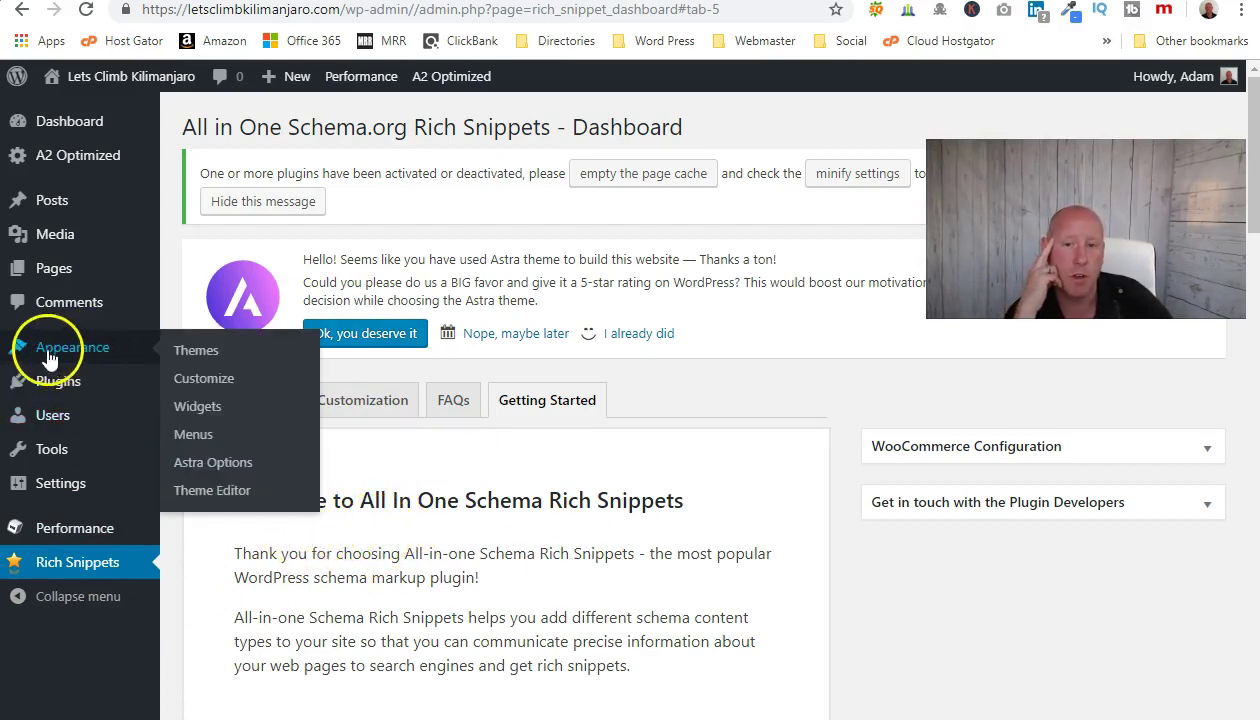
pyautogui.moveTo(75, 381)
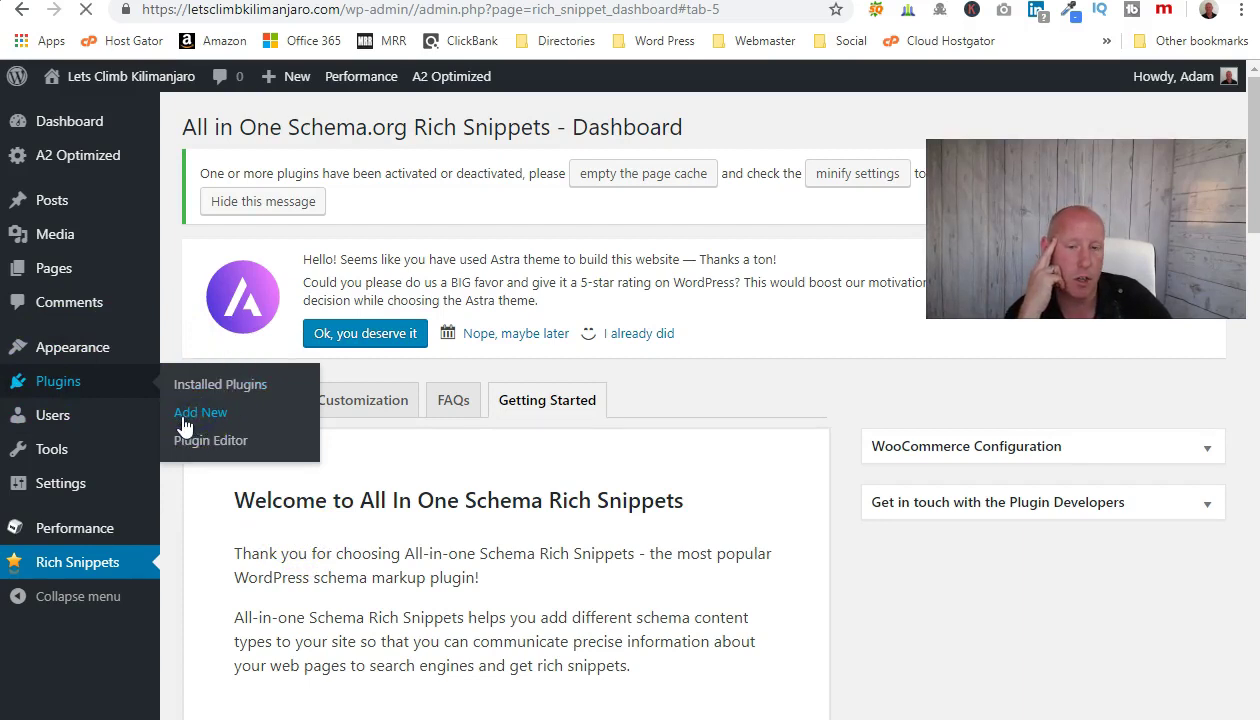
pyautogui.click(200, 413)
pyautogui.click(364, 130)
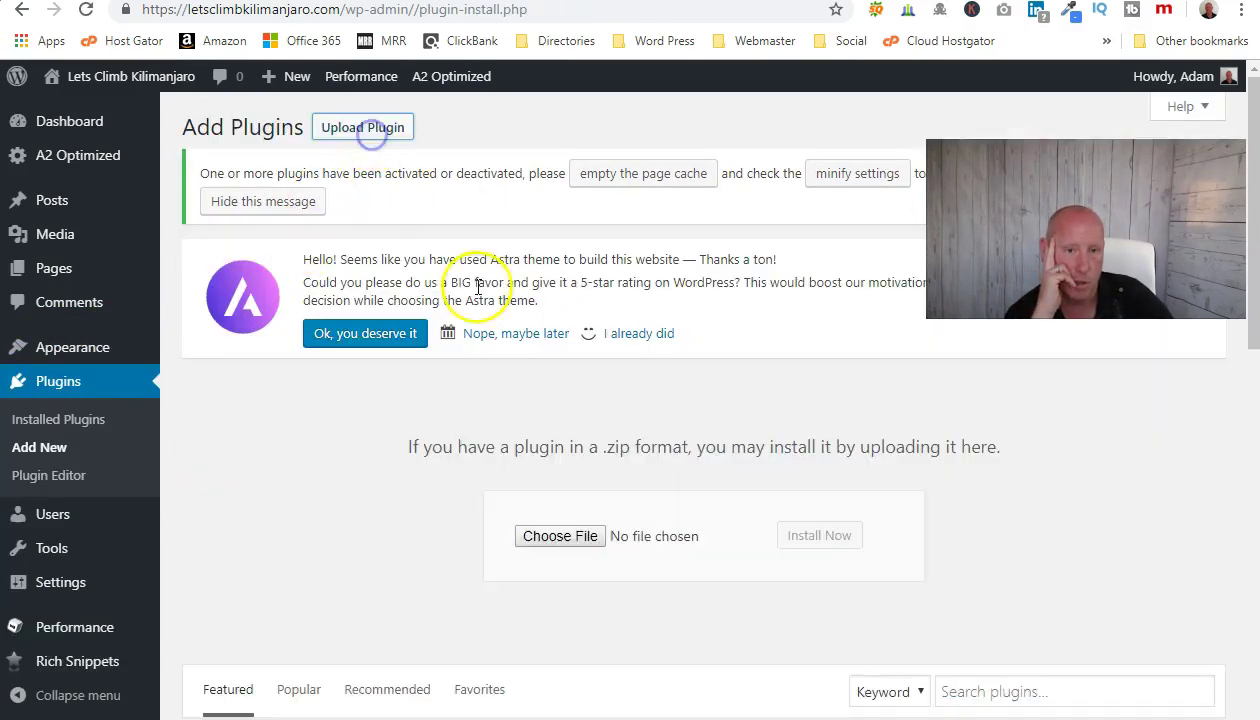
pyautogui.click(560, 535)
pyautogui.doubleClick(273, 104)
pyautogui.click(835, 537)
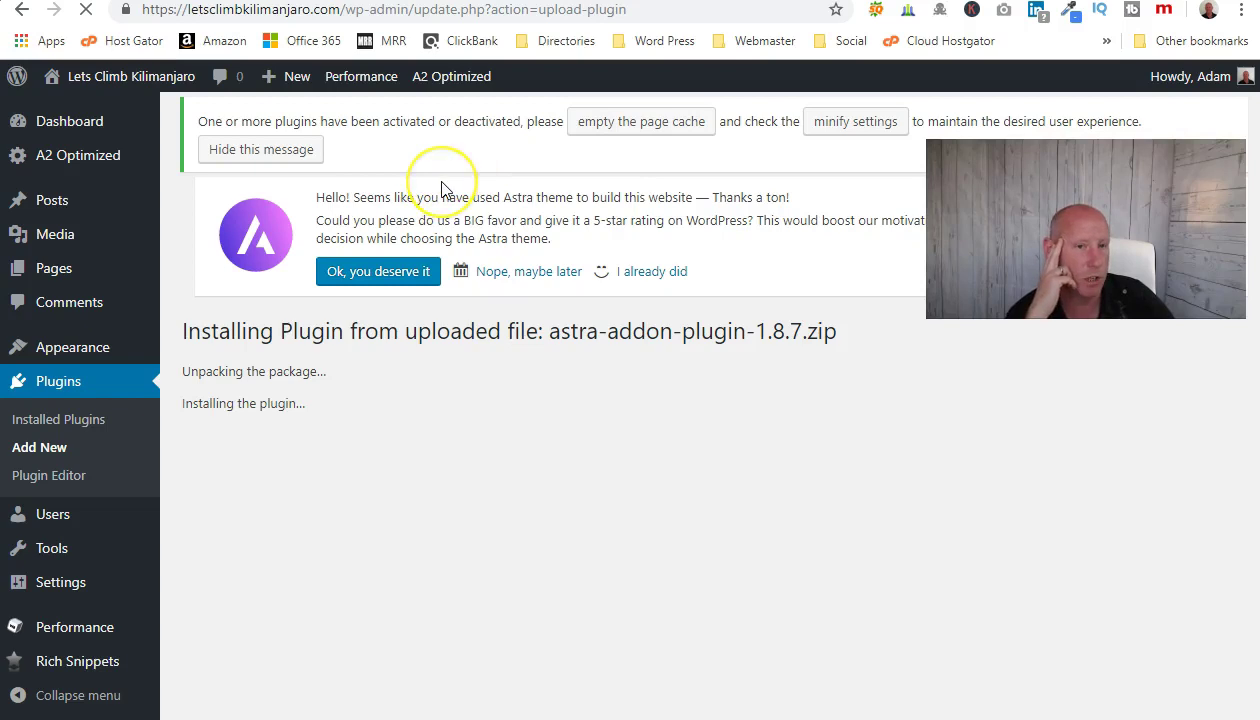
pyautogui.click(256, 469)
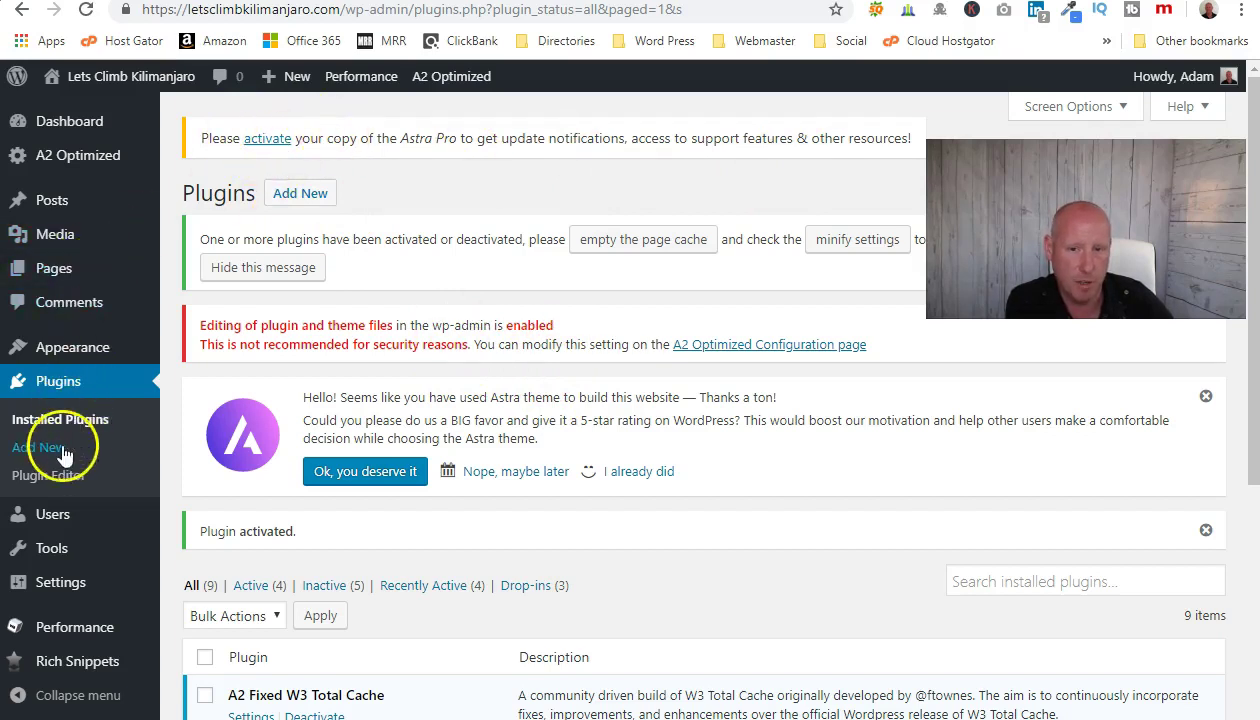
# Upload astra-portfolio-1.7.2.zip as a new plugin, then install and activate it.
pyautogui.click(308, 203)
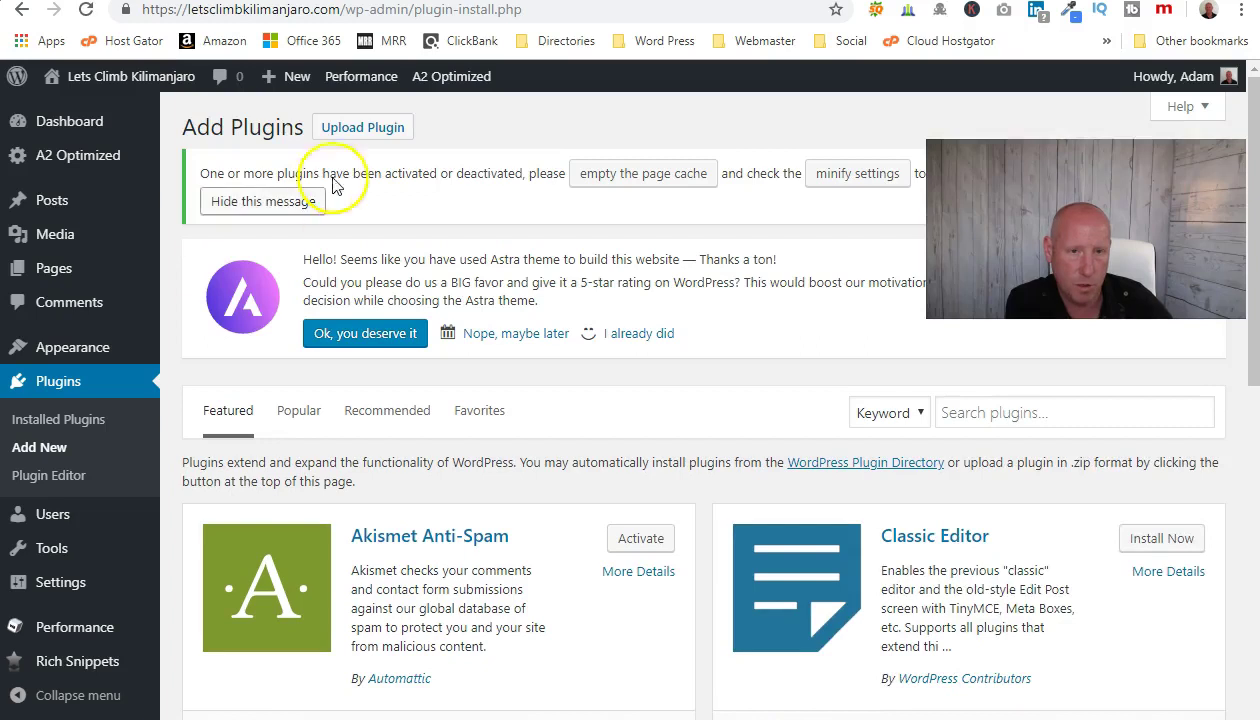
pyautogui.click(388, 128)
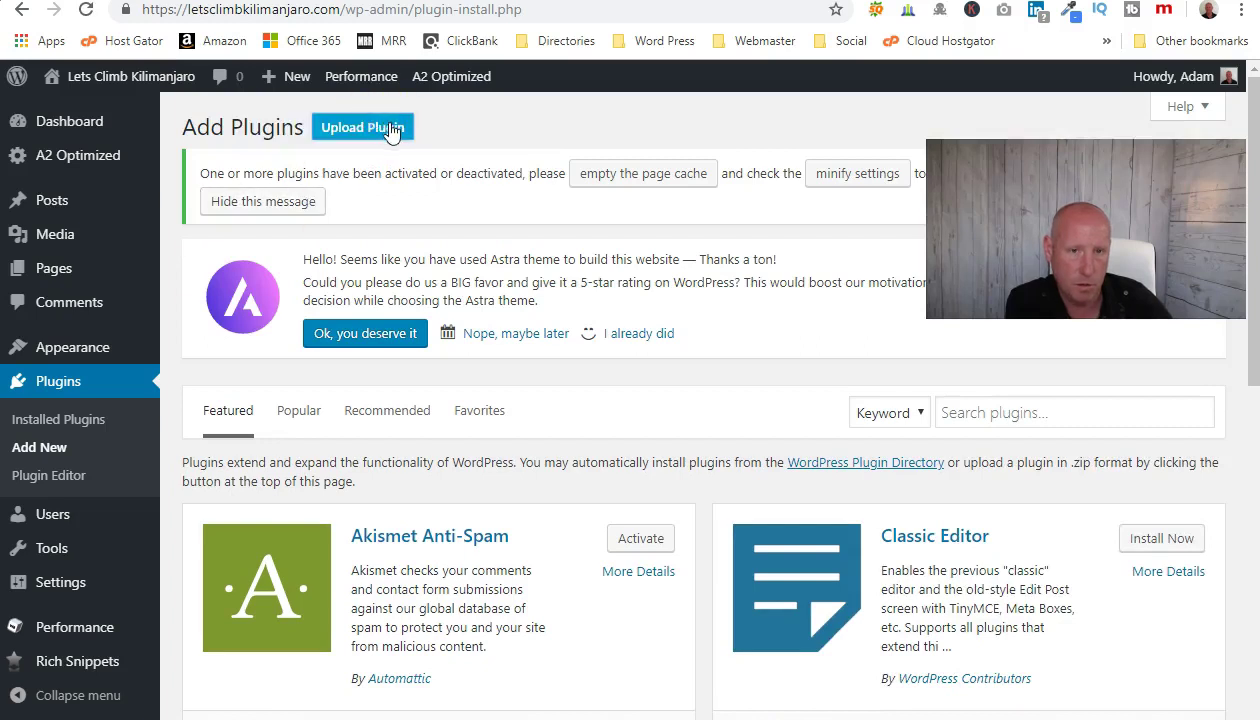
pyautogui.click(360, 130)
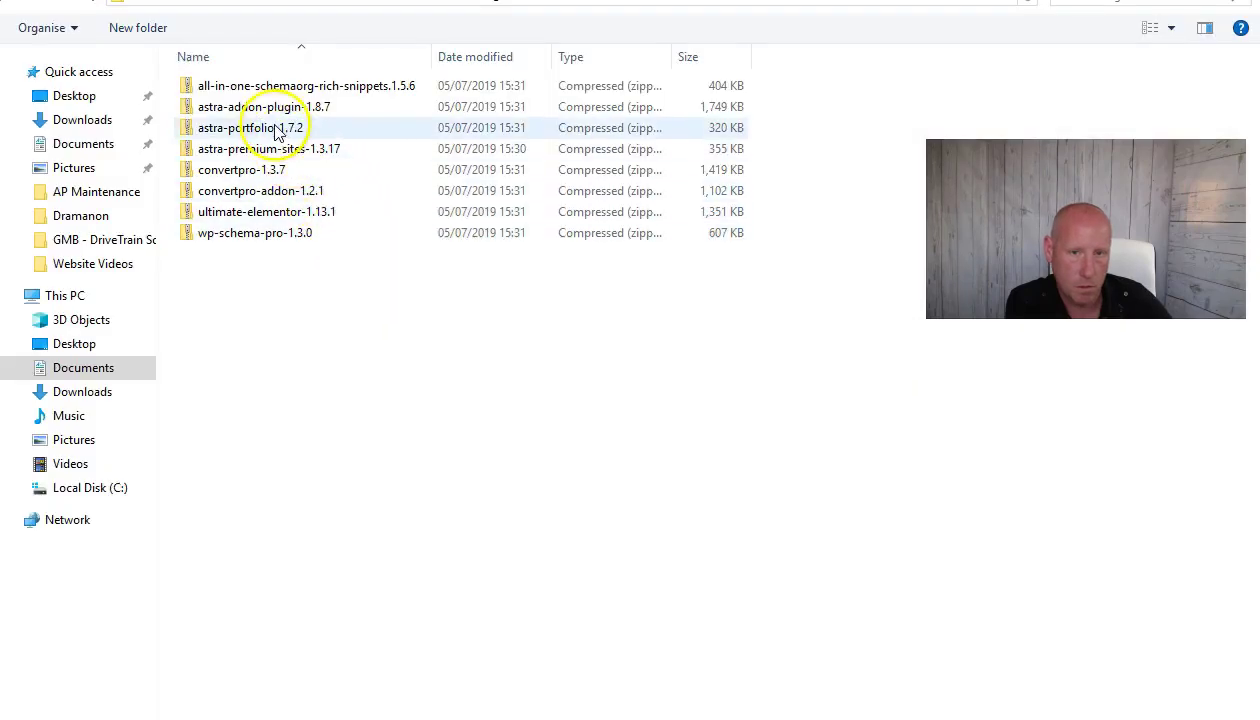
pyautogui.doubleClick(270, 127)
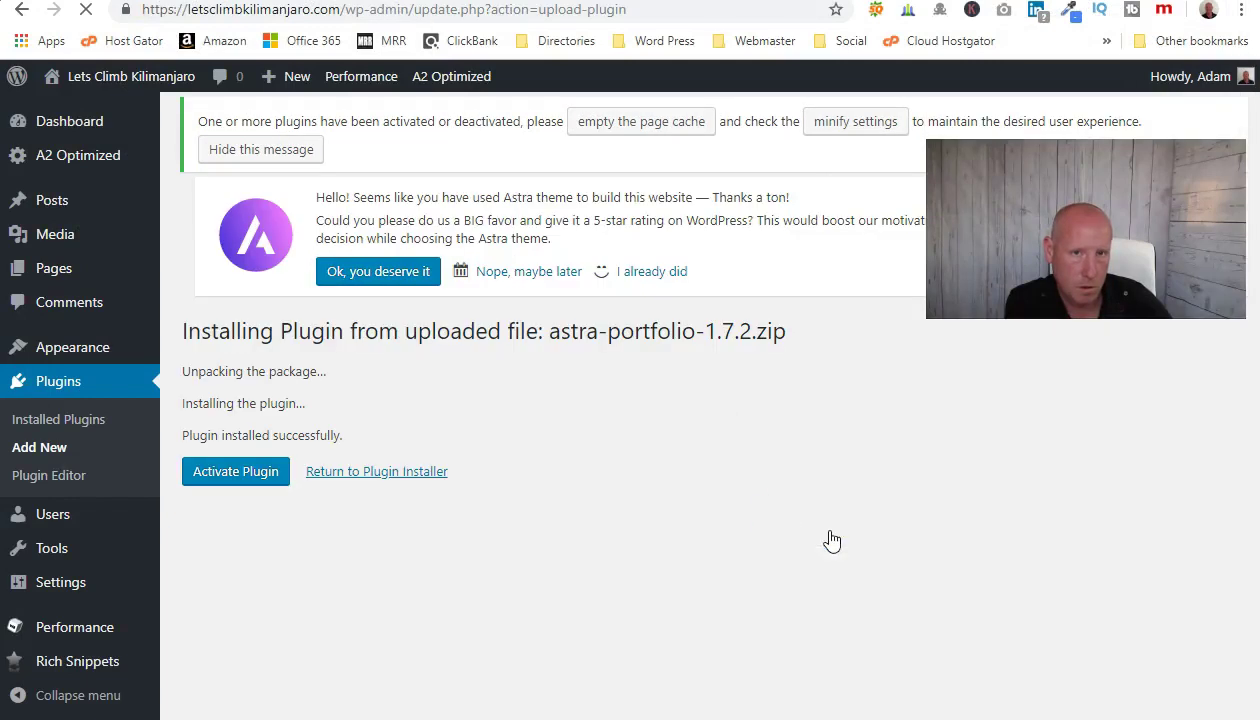
pyautogui.click(262, 472)
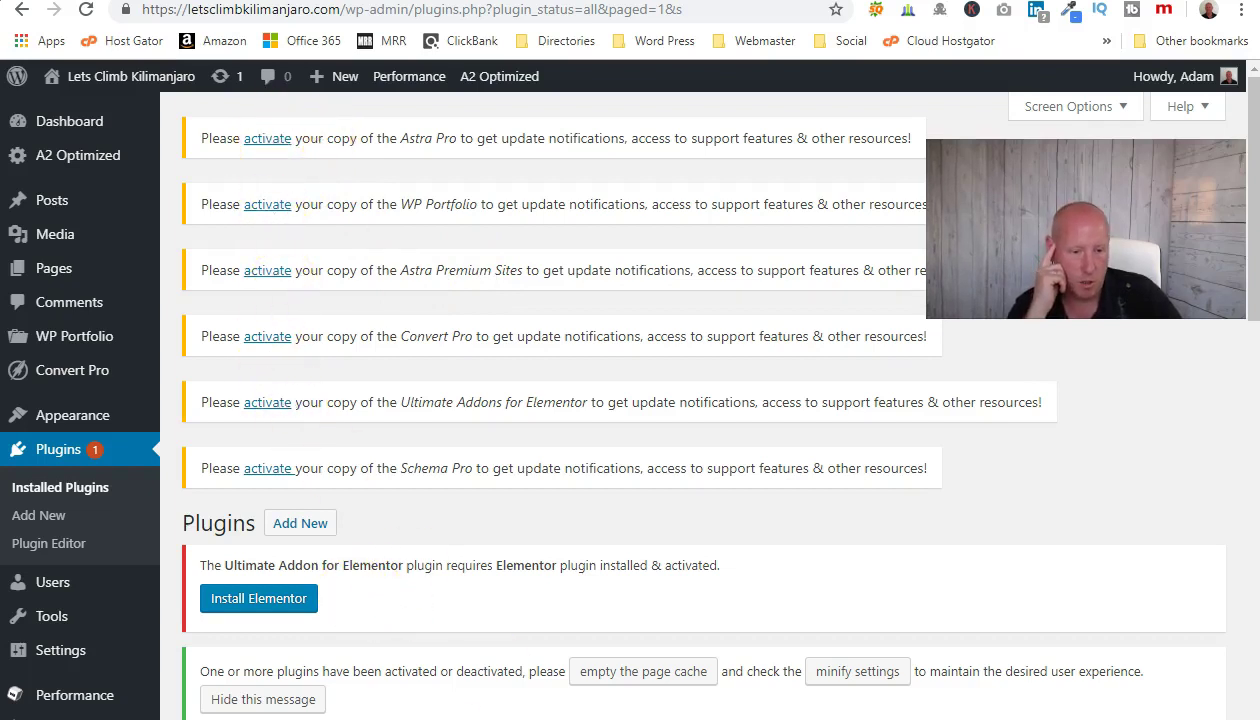
# Bring up the text notes and open the licence activation page for Astra Pro.
pyautogui.click(782, 716)
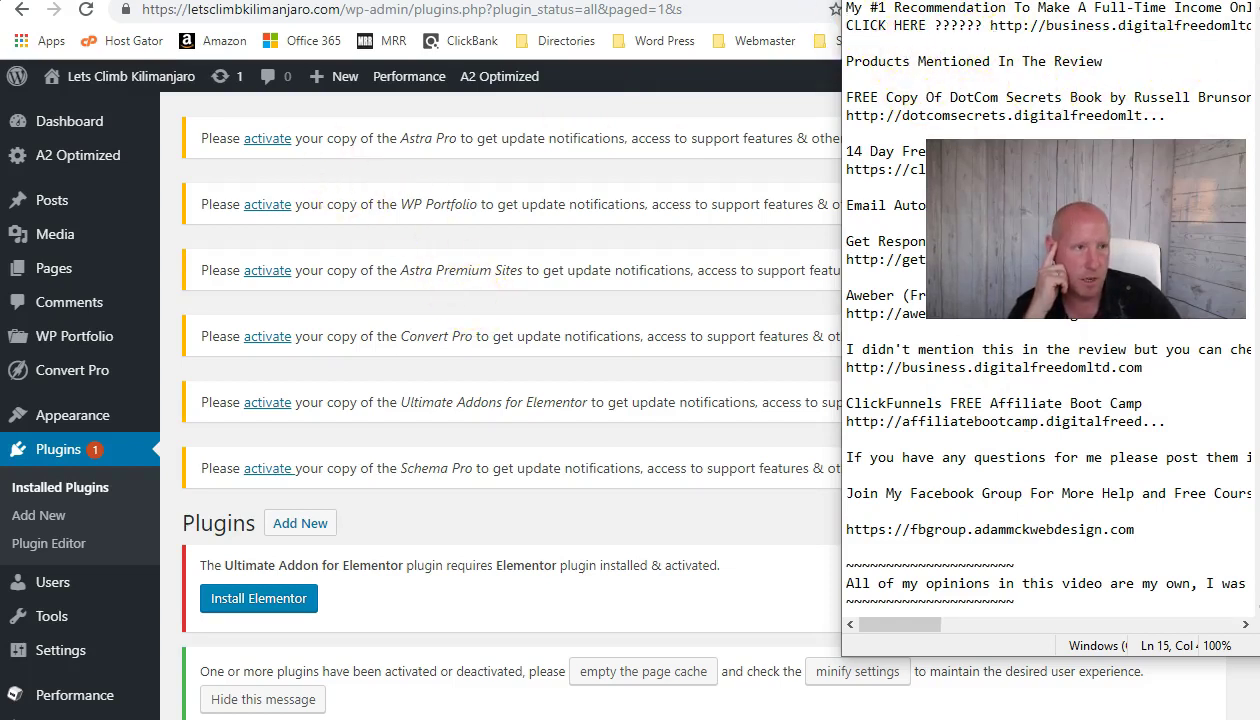
pyautogui.click(268, 139)
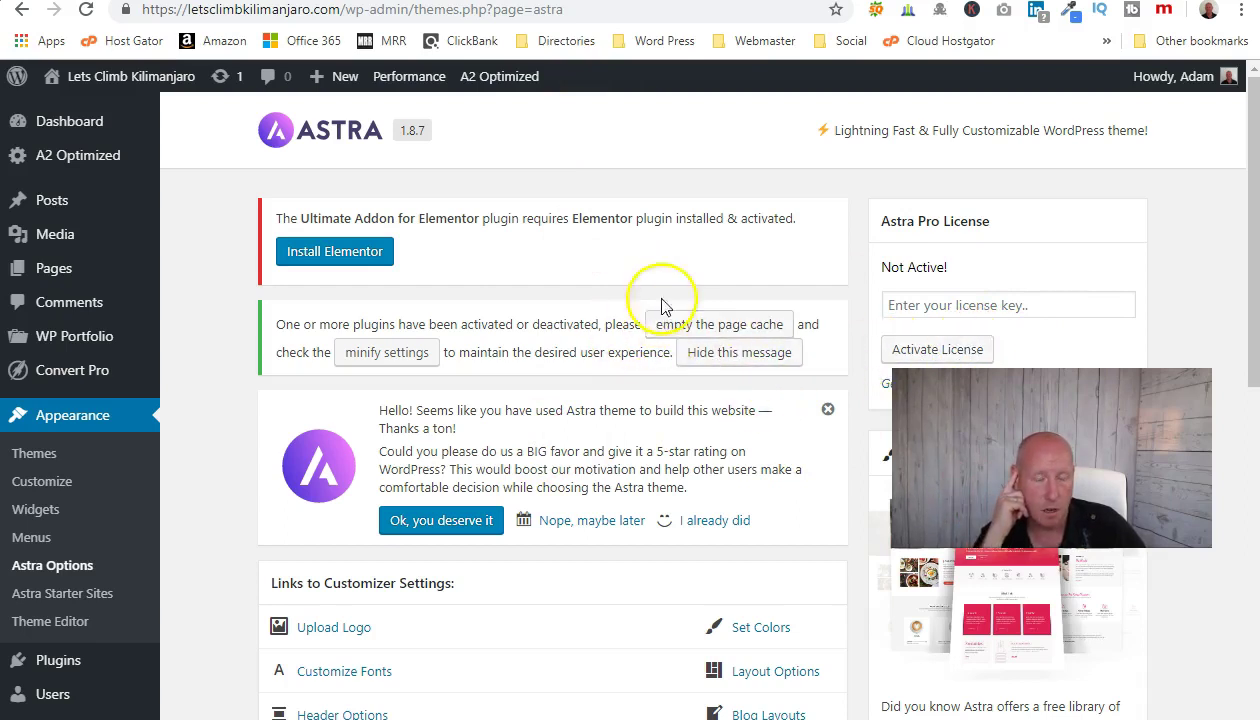
# Update the Ultimate Addons for Elementor plugin to version 1.13.2 from the installed plugins list.
pyautogui.click(58, 660)
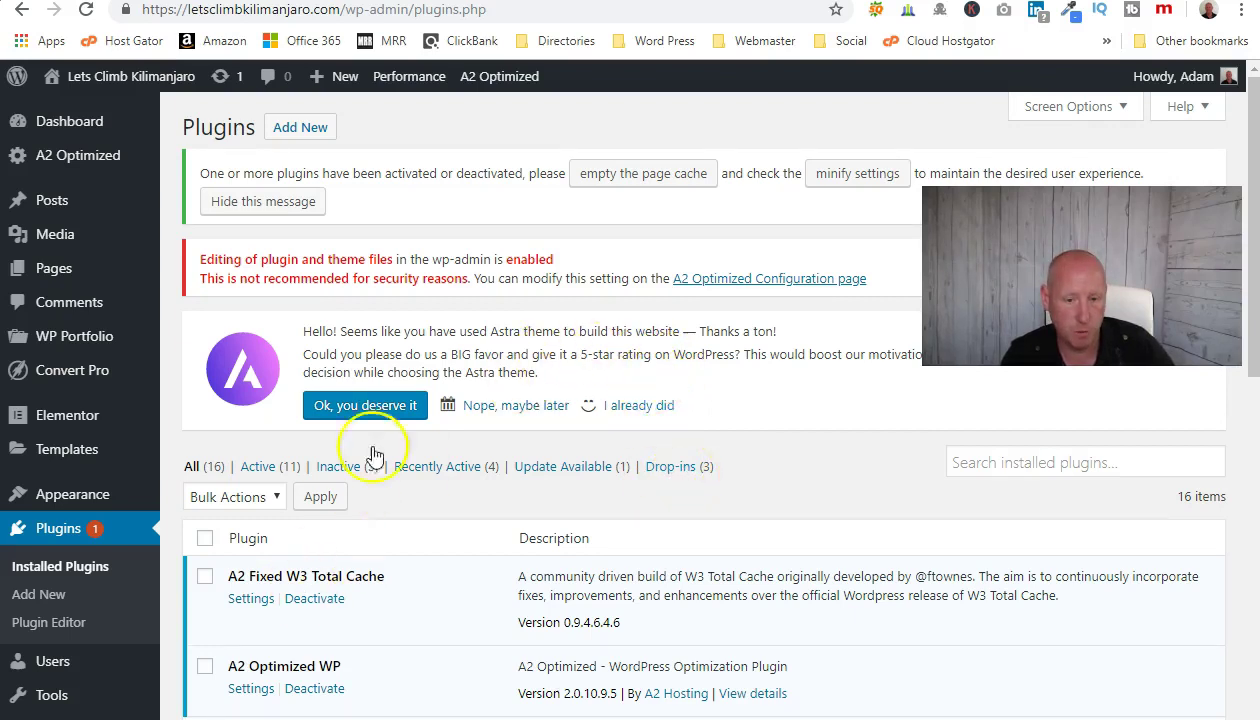
pyautogui.scroll(-9, 436, 309)
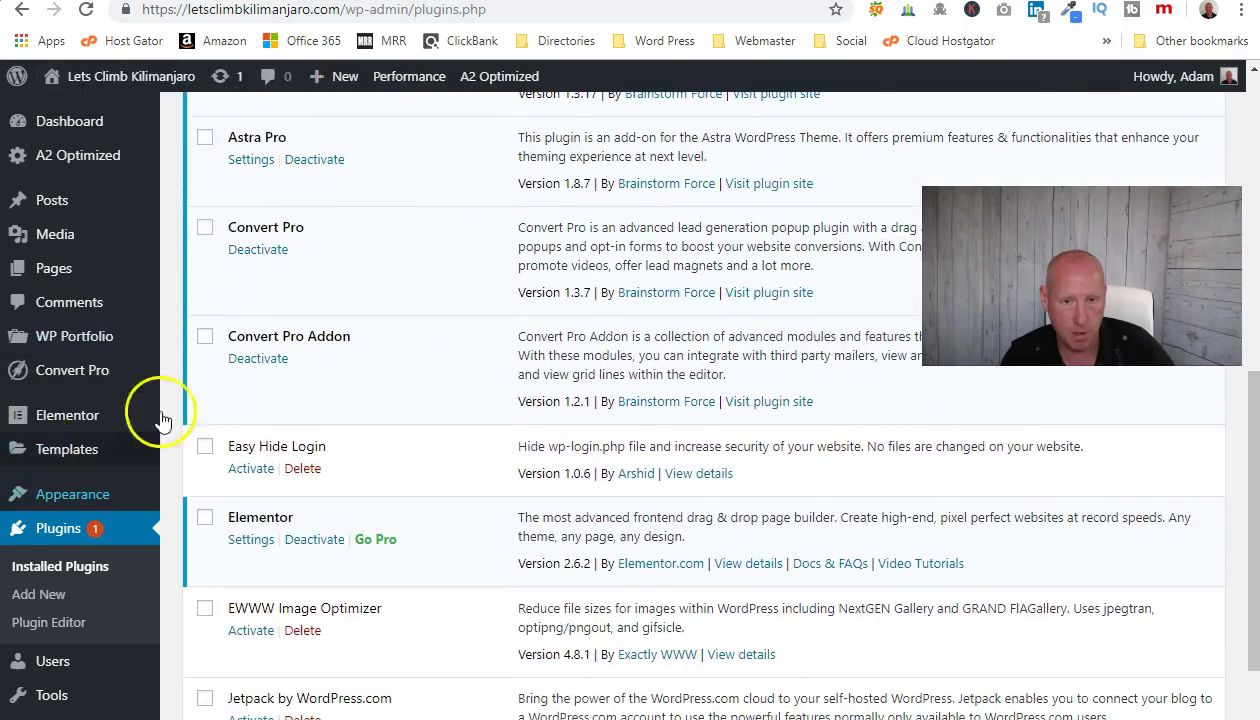
pyautogui.scroll(-3, 374, 557)
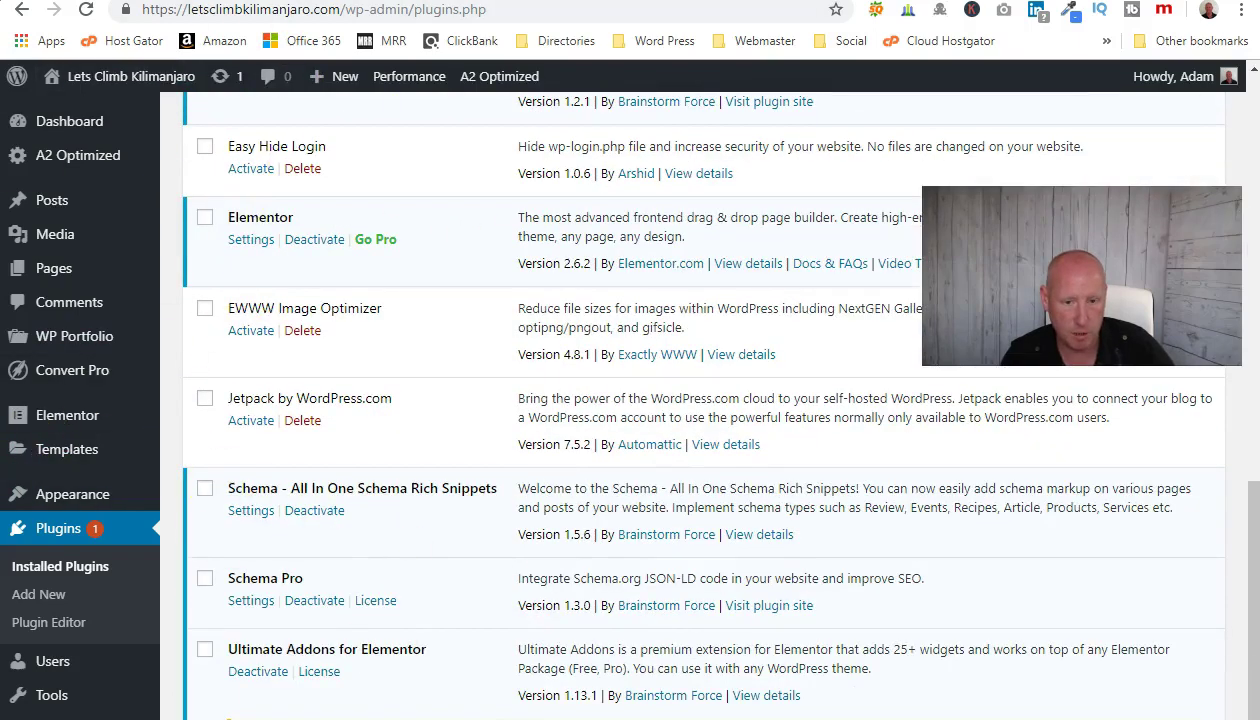
pyautogui.scroll(-2, 301, 543)
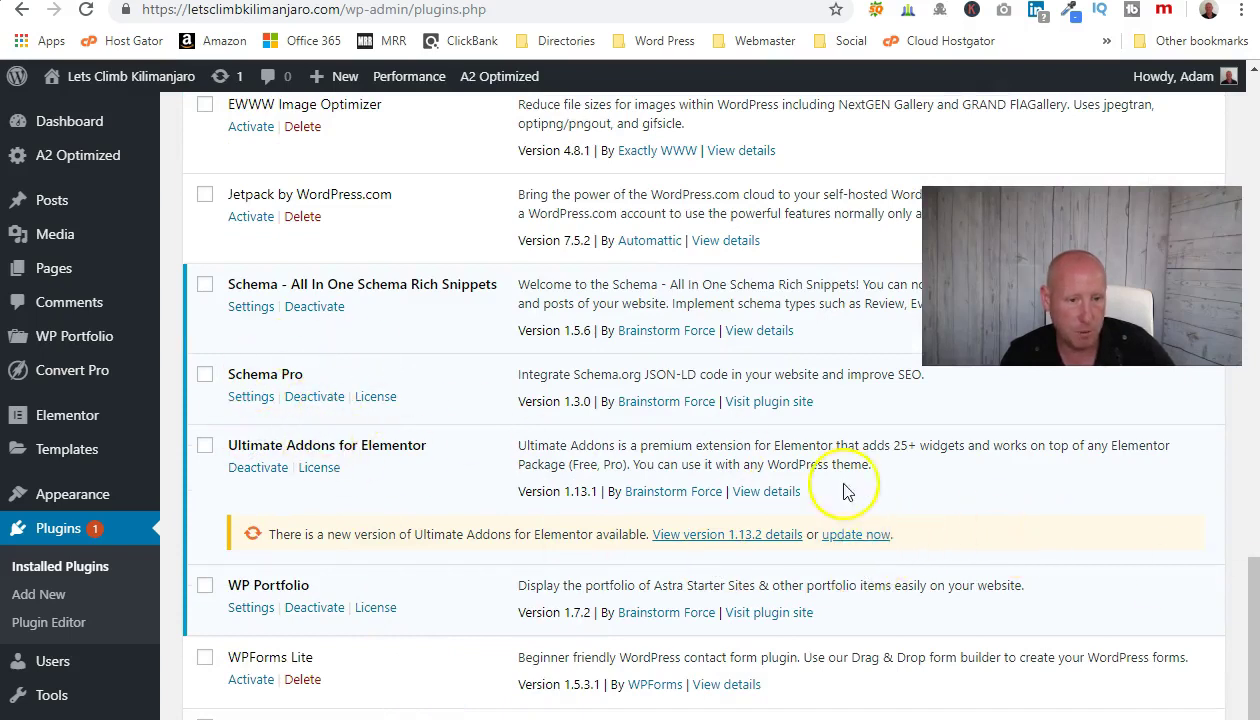
pyautogui.click(860, 537)
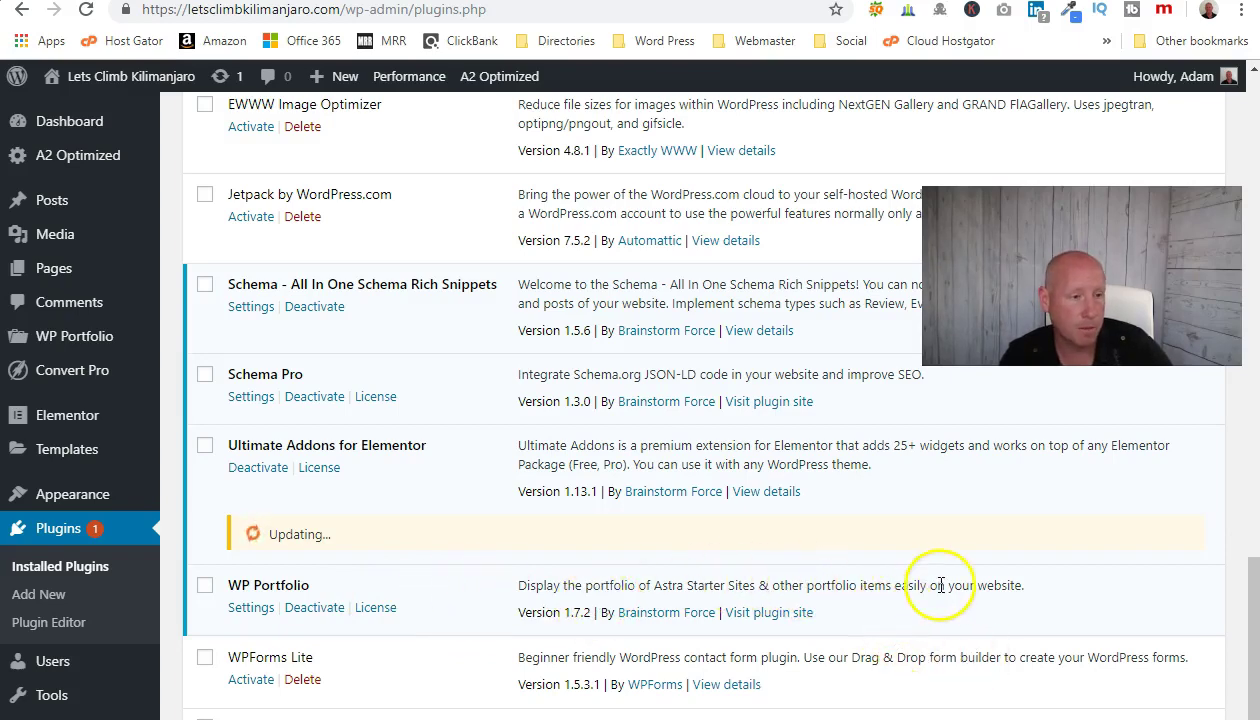
pyautogui.scroll(10, 940, 585)
pyautogui.scroll(5, 870, 598)
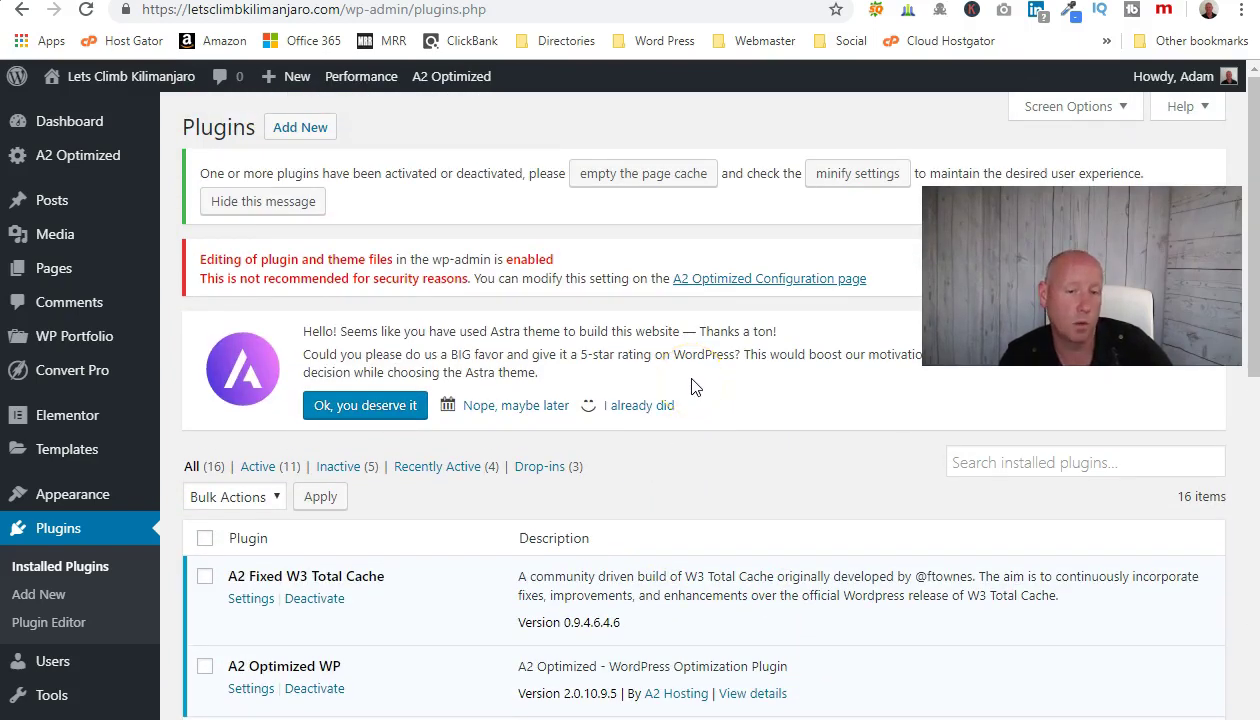
# Open the Astra Starter Sites library and choose Elementor as the page builder.
pyautogui.scroll(-2, 626, 290)
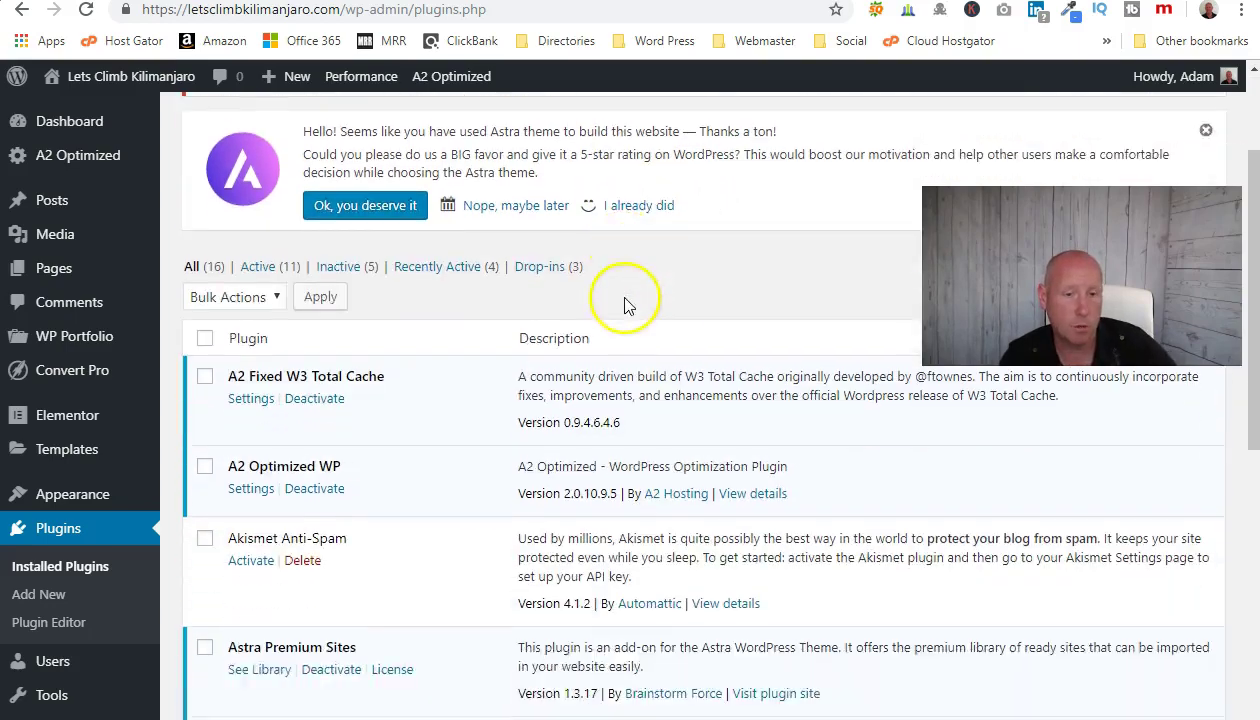
pyautogui.scroll(-14, 624, 285)
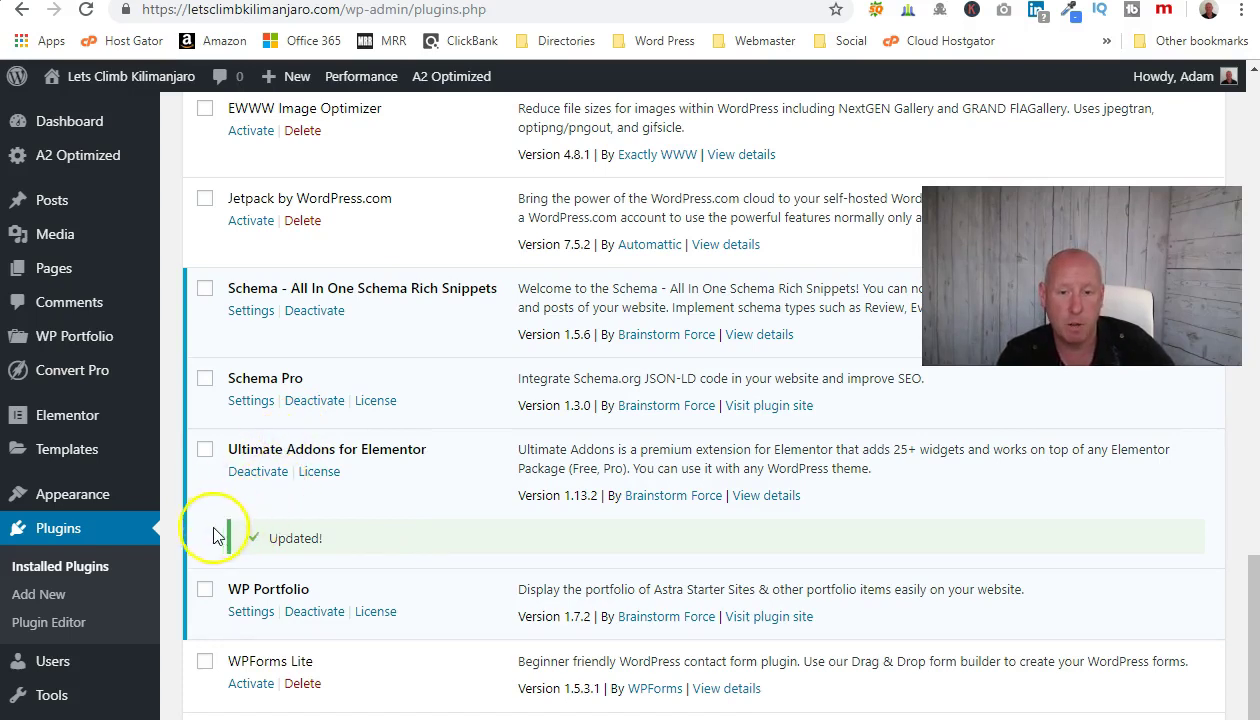
pyautogui.moveTo(97, 505)
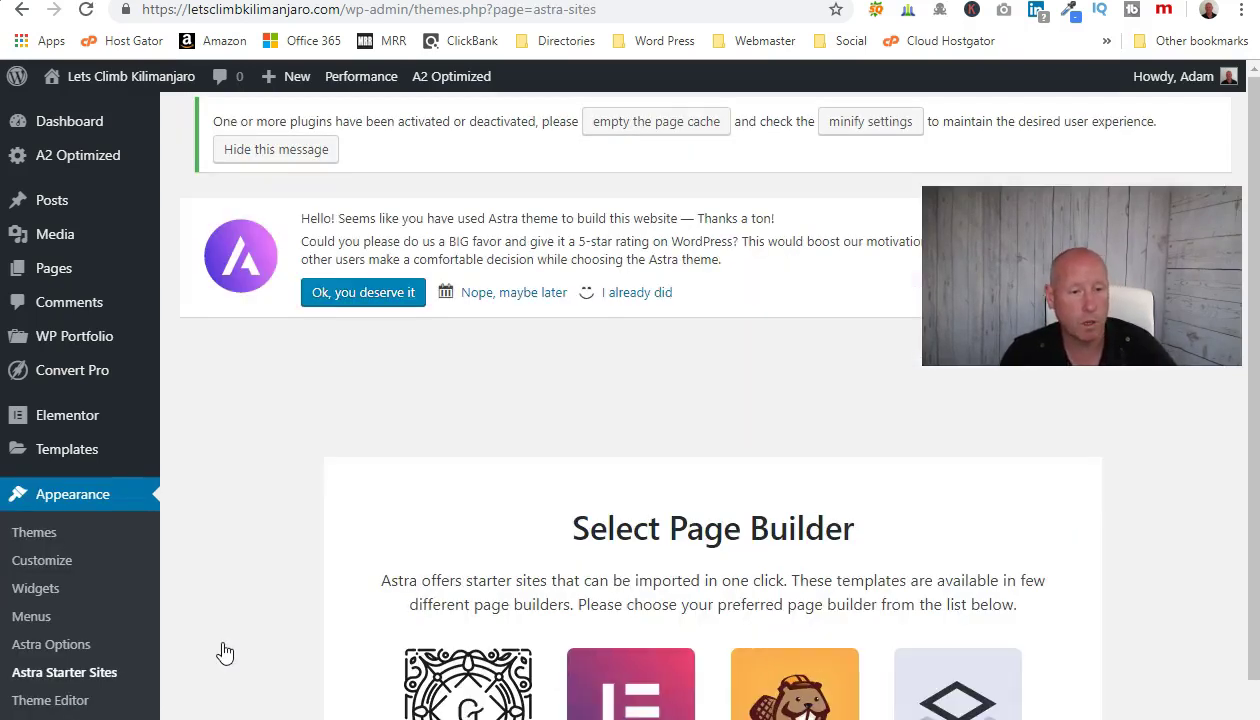
pyautogui.scroll(-2, 759, 444)
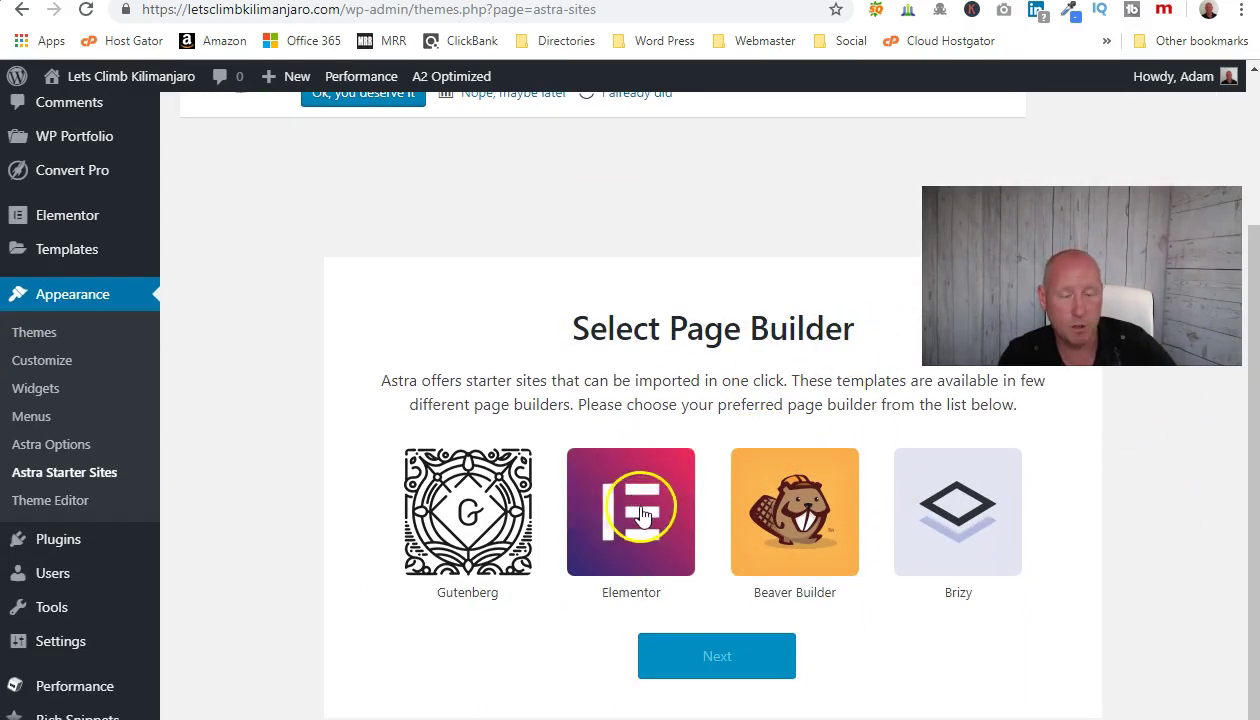
pyautogui.click(600, 525)
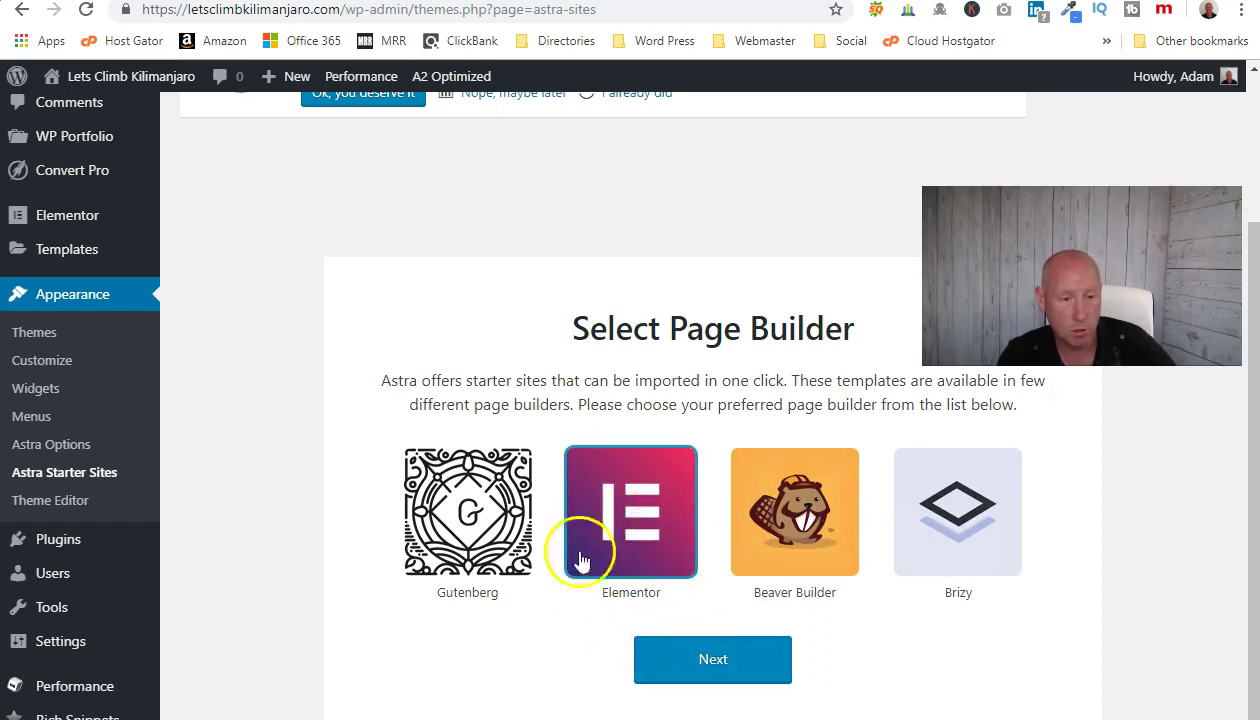
pyautogui.click(713, 660)
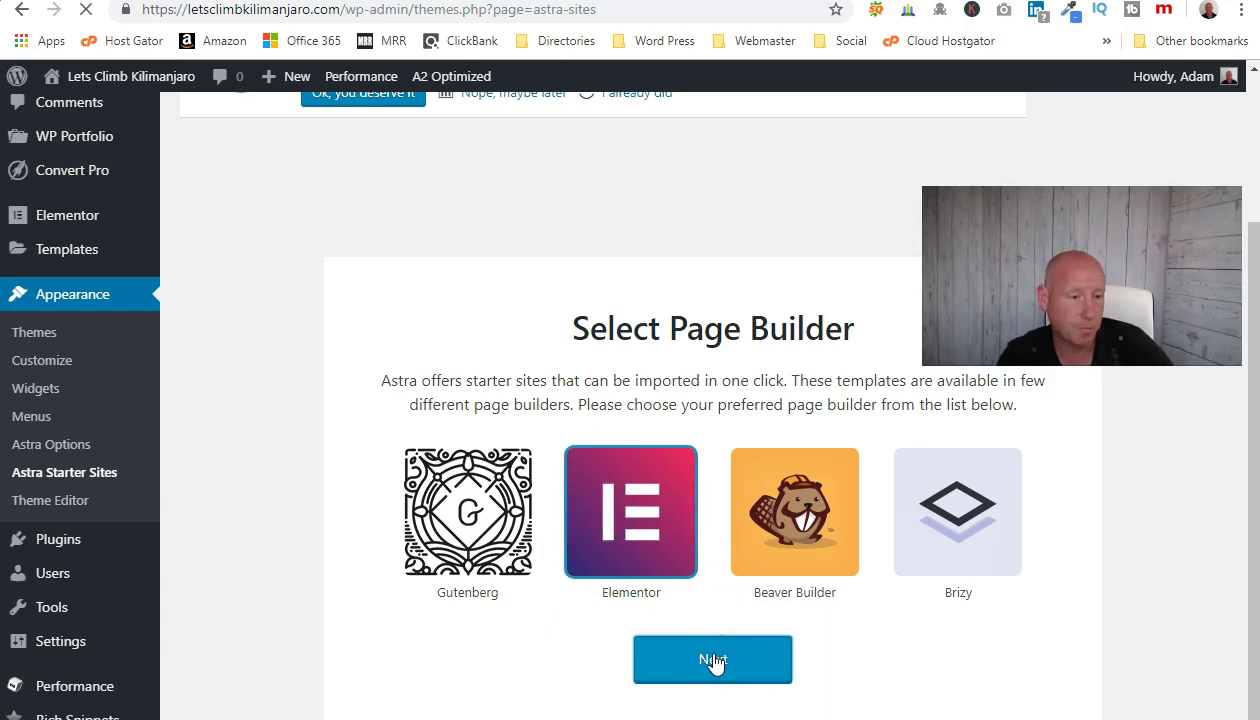
pyautogui.click(713, 662)
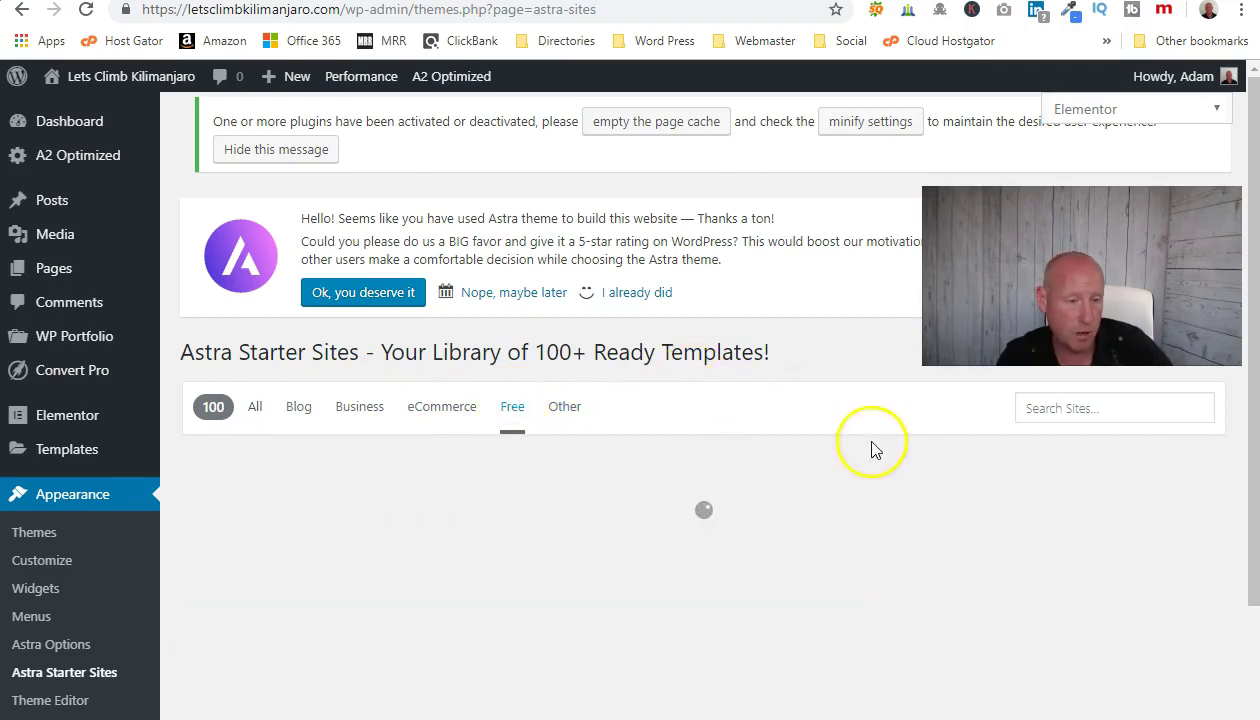
# Browse the free Elementor starter sites to see which templates are available.
pyautogui.scroll(-6, 723, 473)
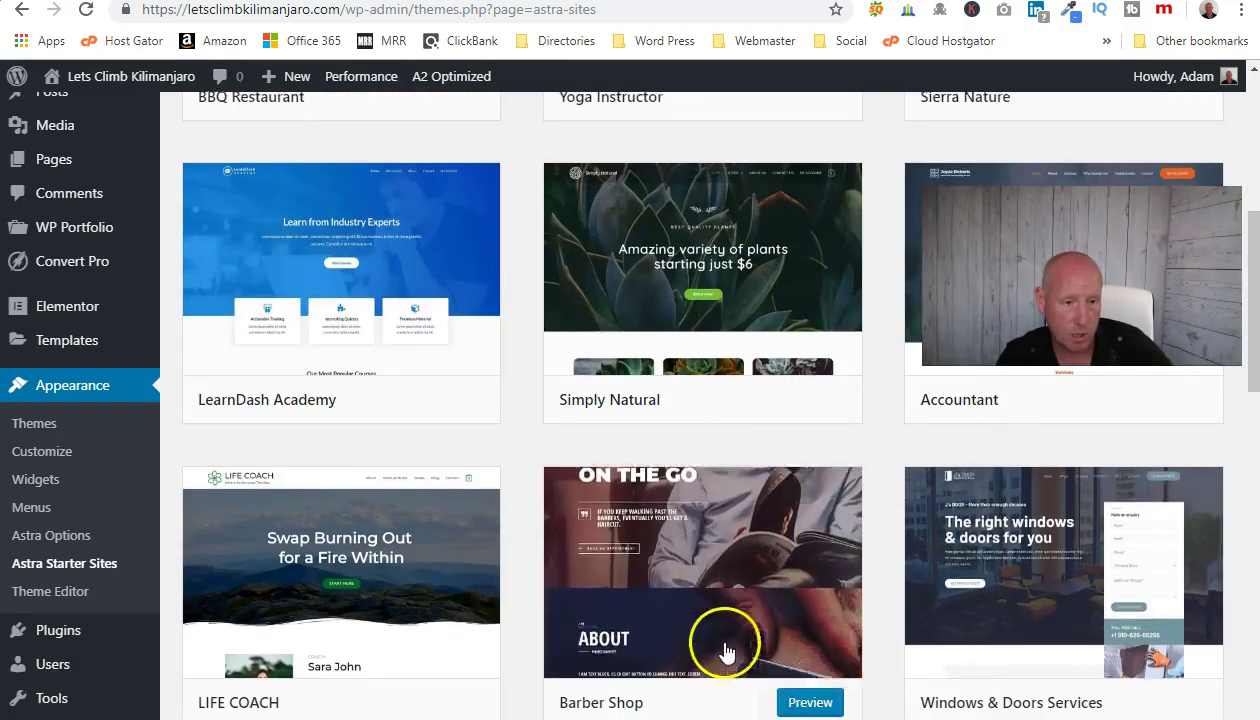
pyautogui.scroll(-6, 787, 619)
pyautogui.scroll(-3, 826, 602)
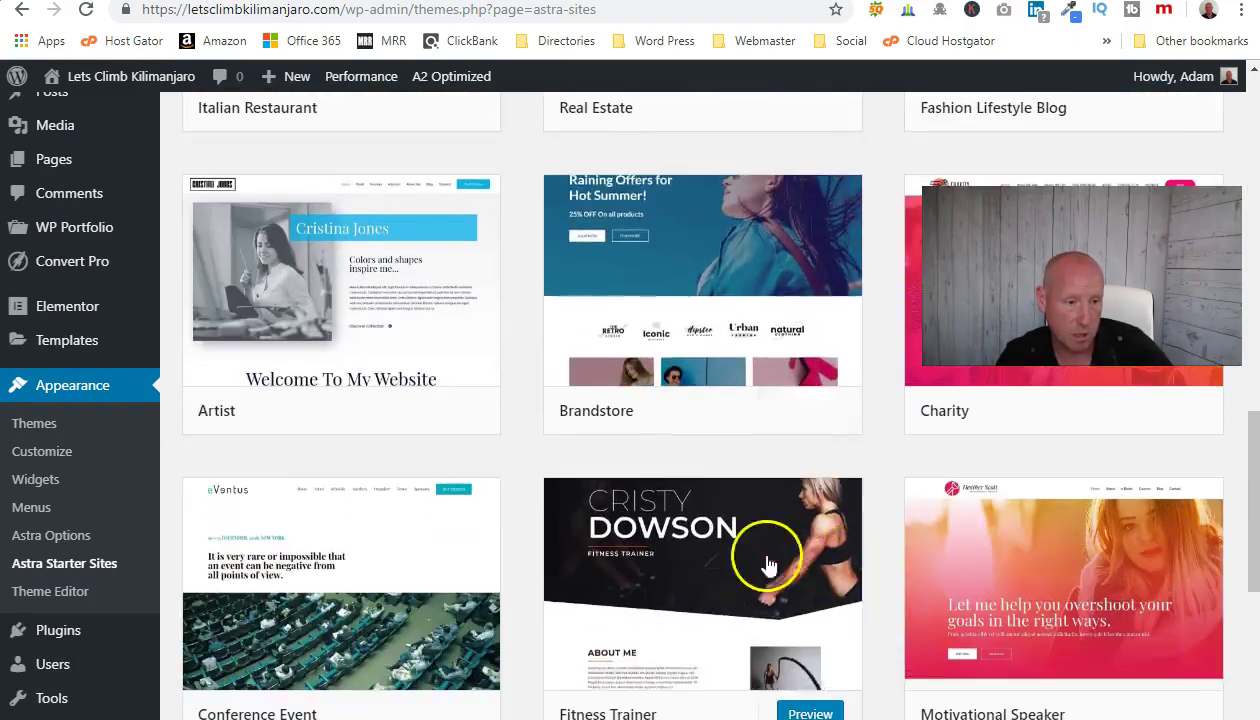
pyautogui.scroll(-3, 500, 660)
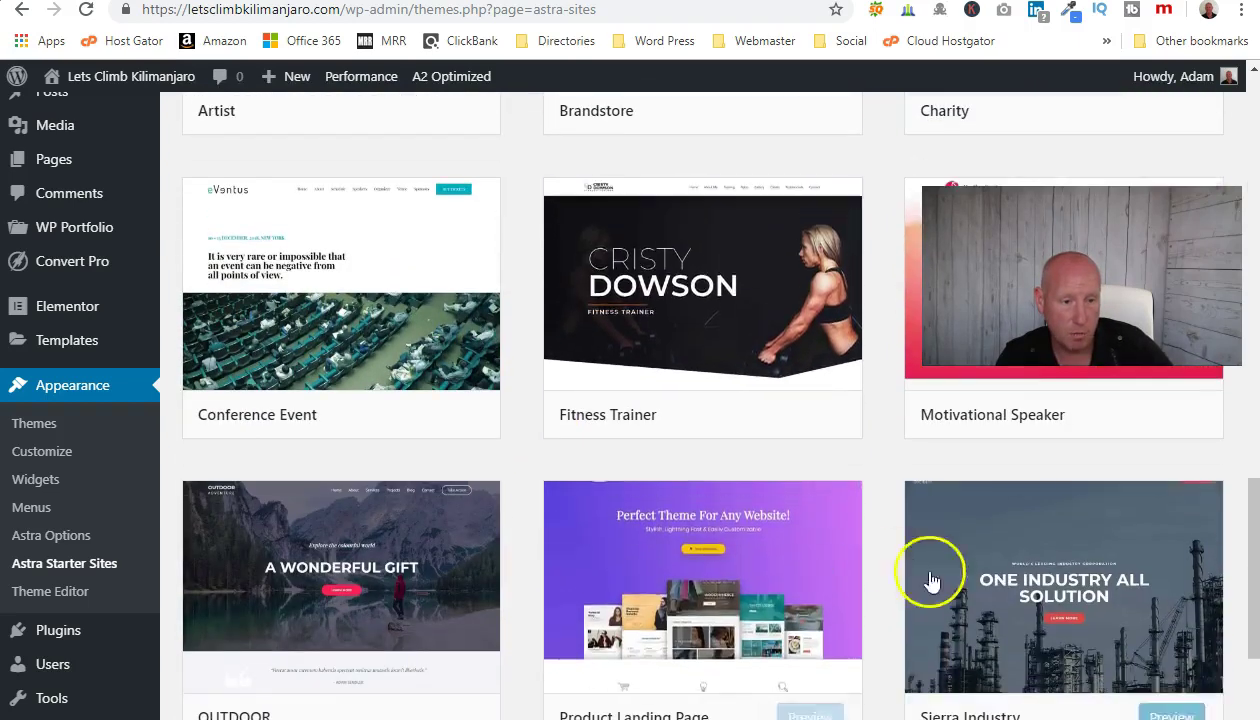
pyautogui.scroll(-6, 898, 712)
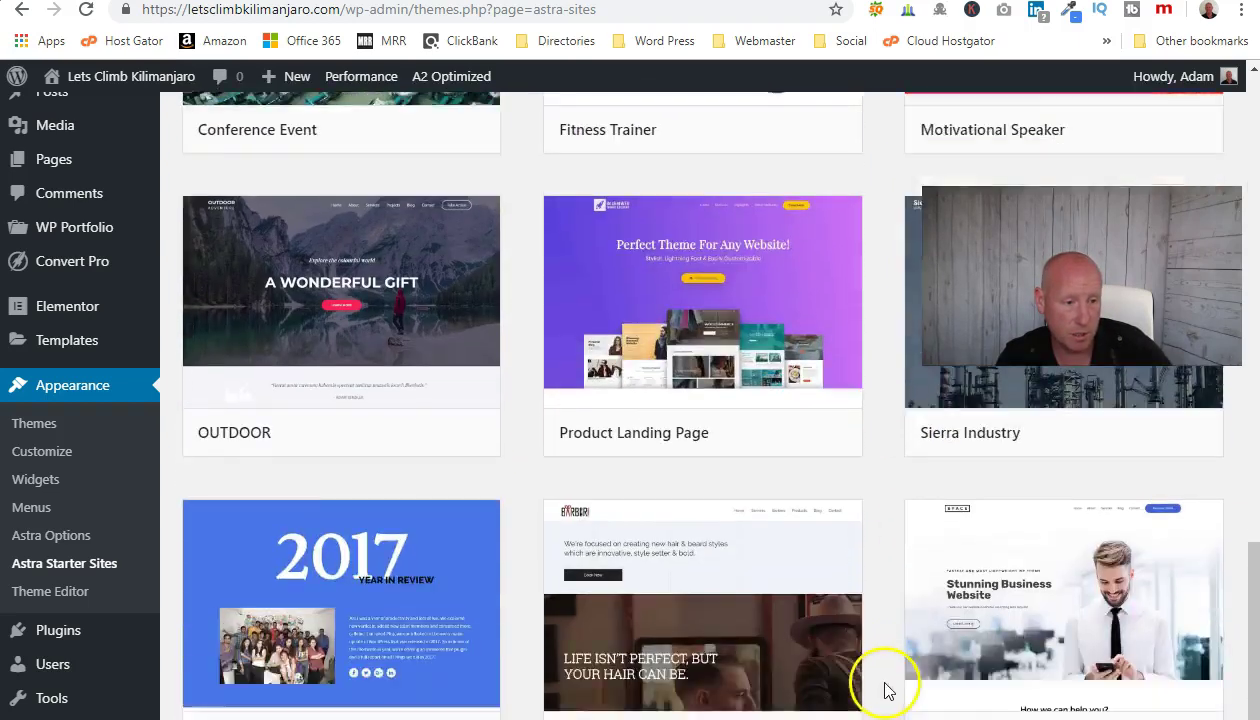
pyautogui.scroll(-3, 884, 693)
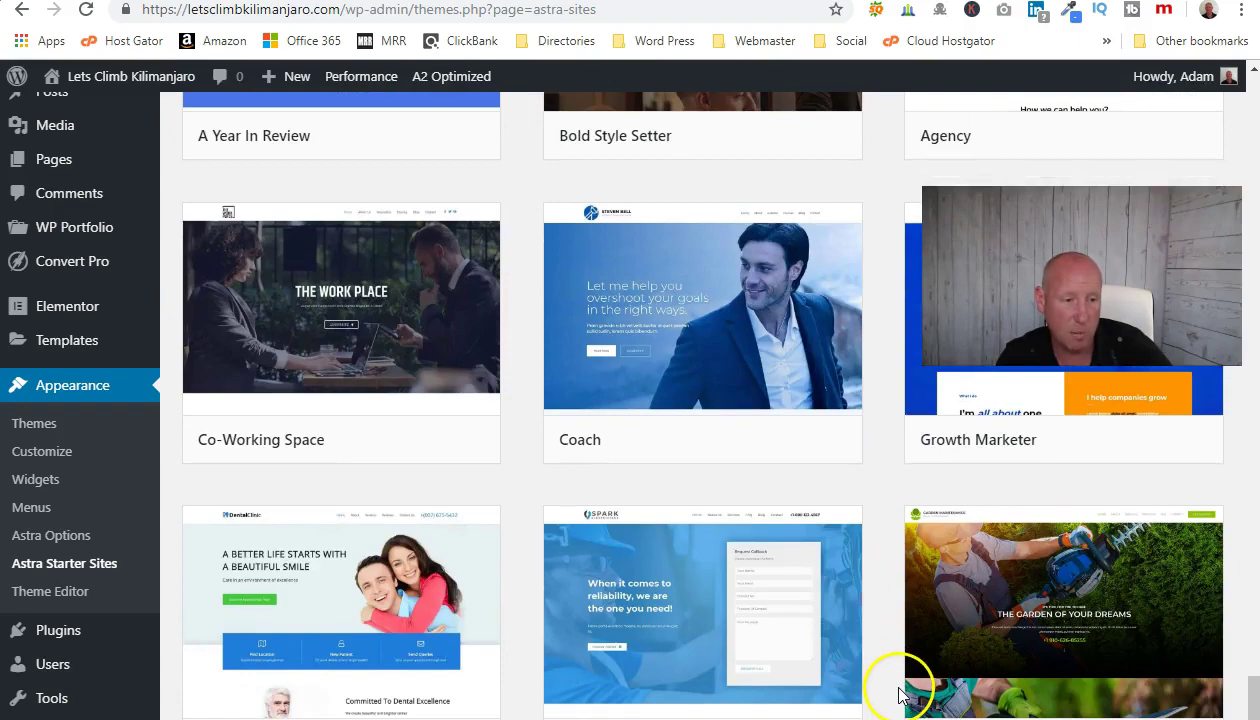
pyautogui.scroll(18, 866, 662)
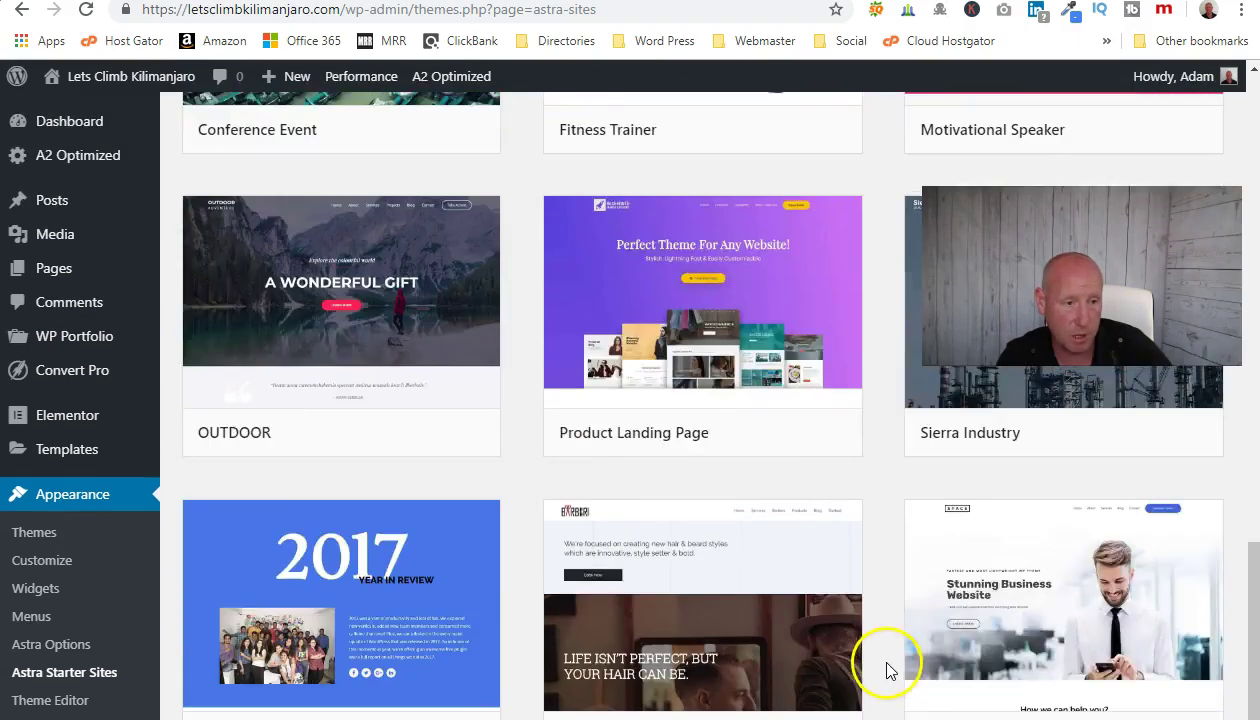
pyautogui.scroll(10, 882, 650)
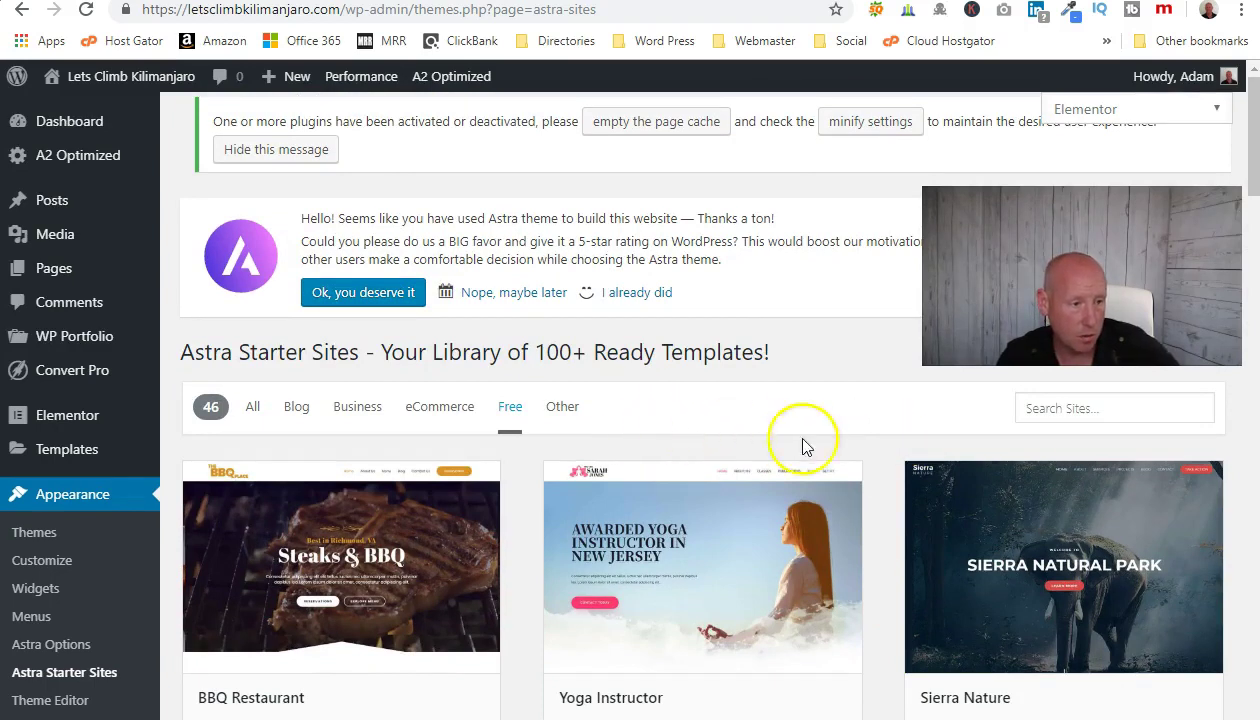
pyautogui.scroll(-1, 937, 422)
pyautogui.scroll(1, 900, 415)
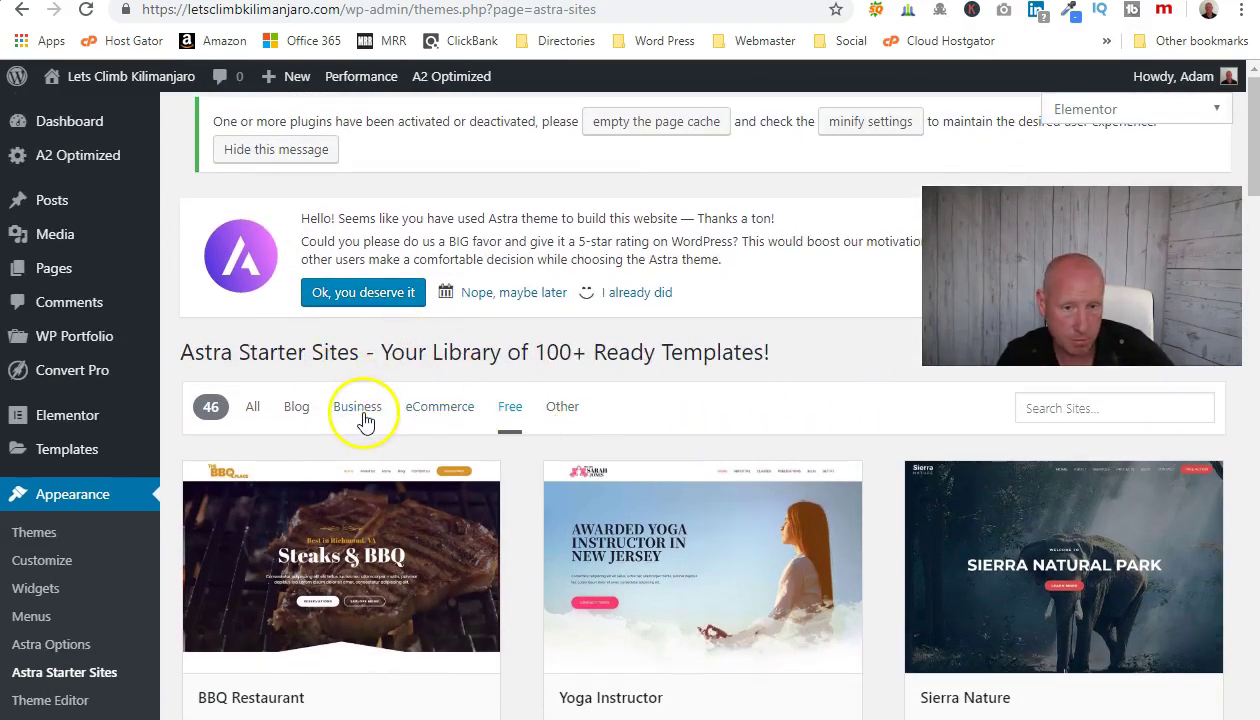
# Show the starter sites of all categories and look over Sierra Nature and Travel Agency.
pyautogui.click(251, 406)
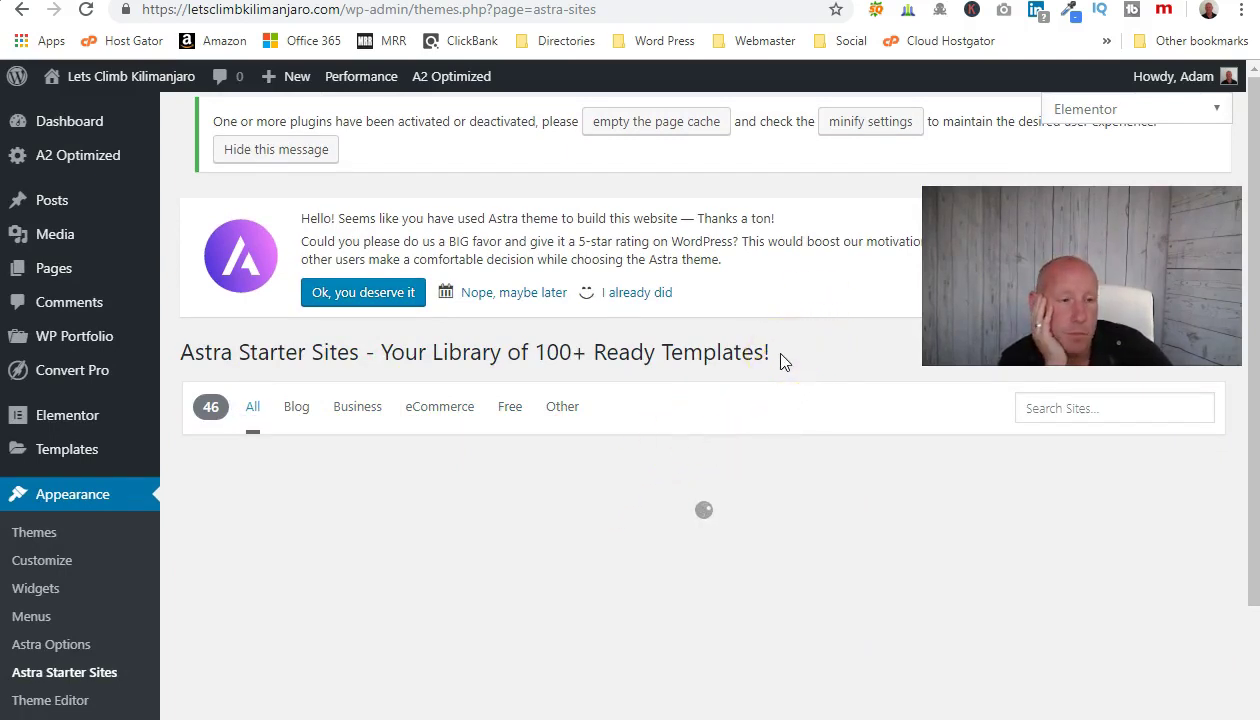
pyautogui.moveTo(790, 364); pyautogui.dragTo(826, 396)
pyautogui.scroll(-2, 824, 385)
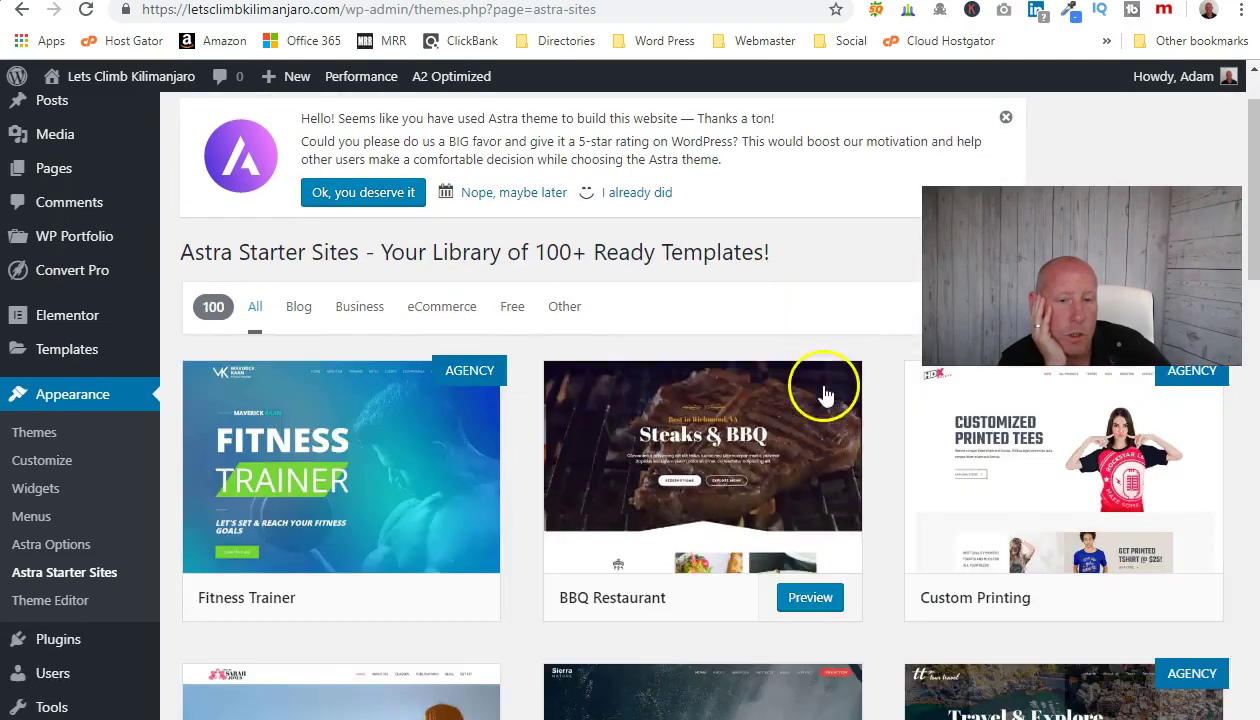
pyautogui.scroll(-1, 871, 312)
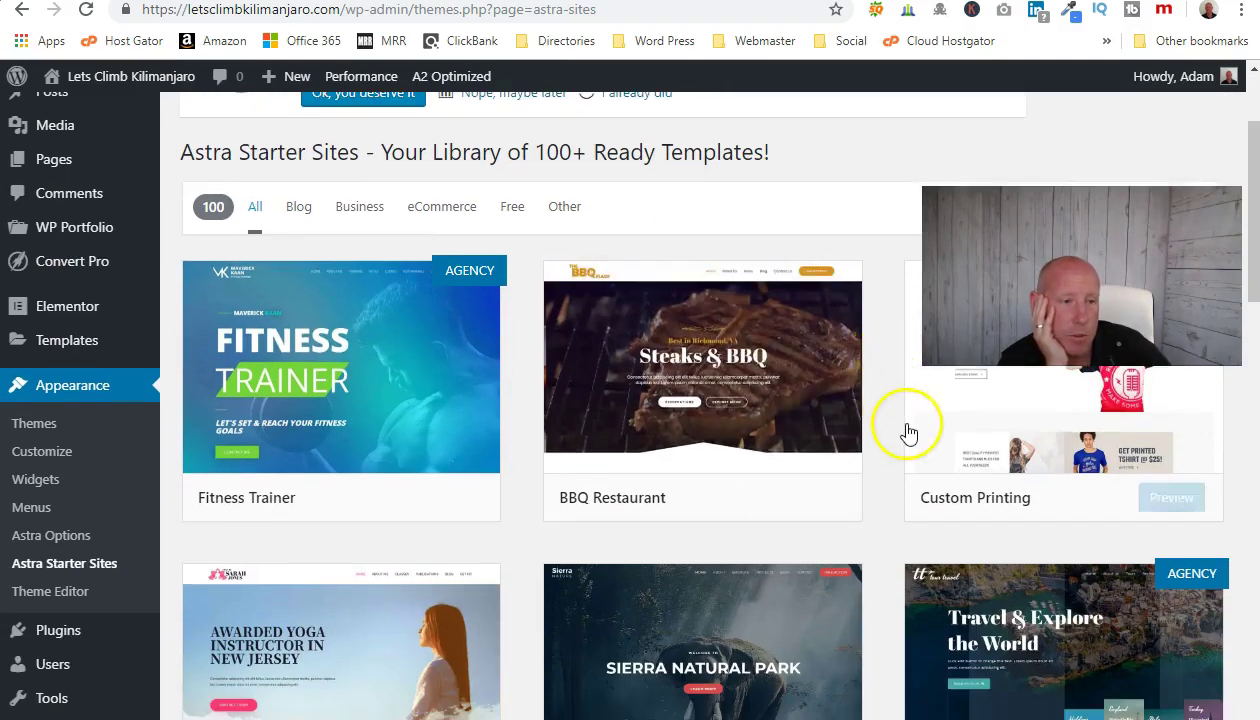
pyautogui.scroll(-2, 906, 427)
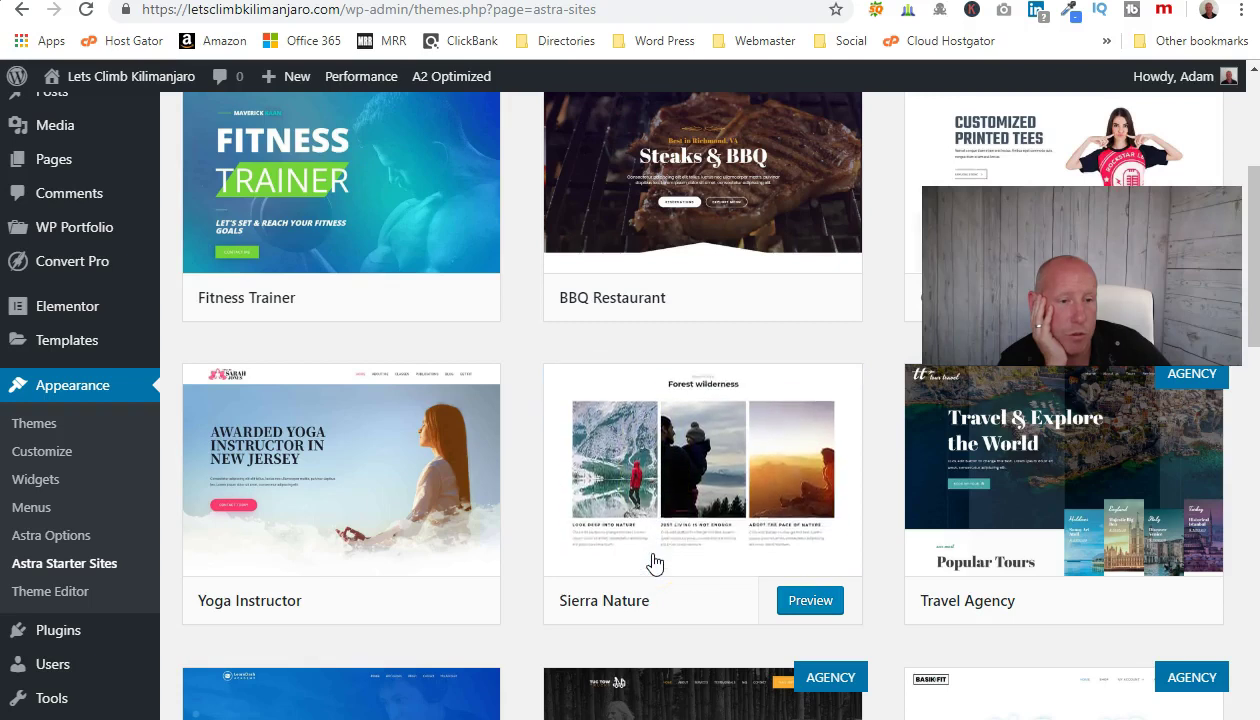
pyautogui.moveTo(906, 543)
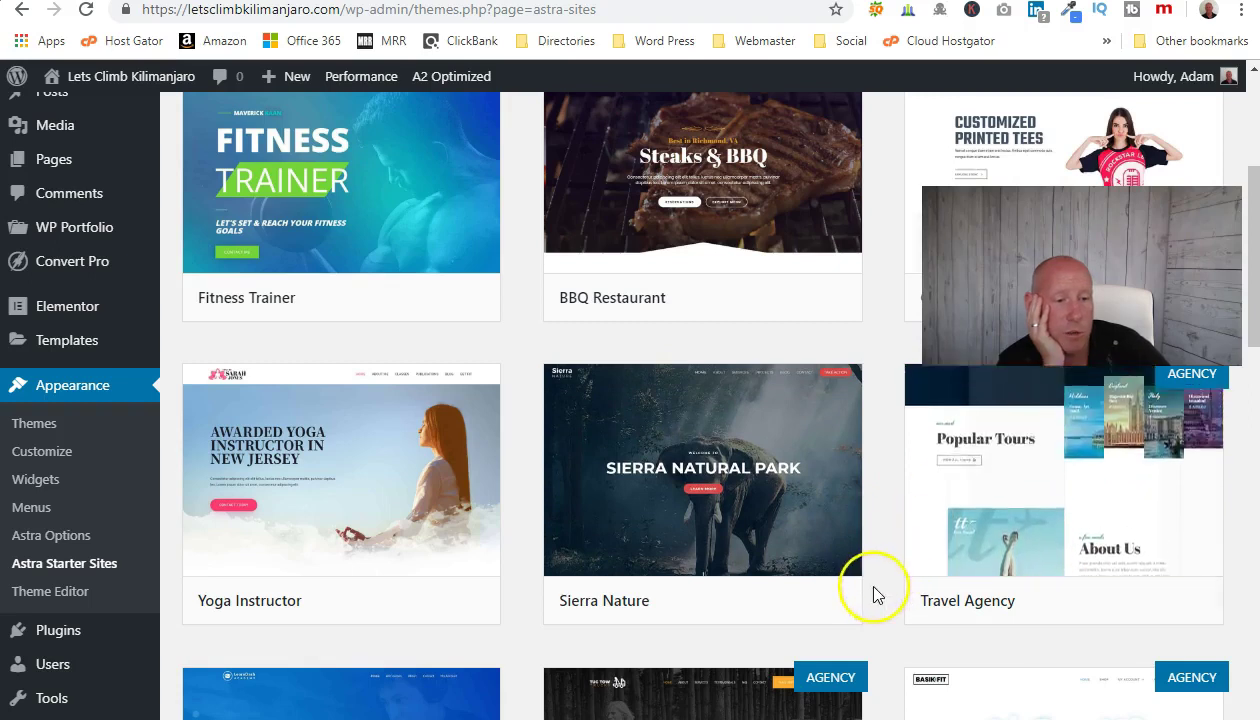
# Examine the further templates in the full starter site list, including the Agency ones, and return to the first rows.
pyautogui.scroll(-3, 875, 596)
pyautogui.scroll(-1, 900, 624)
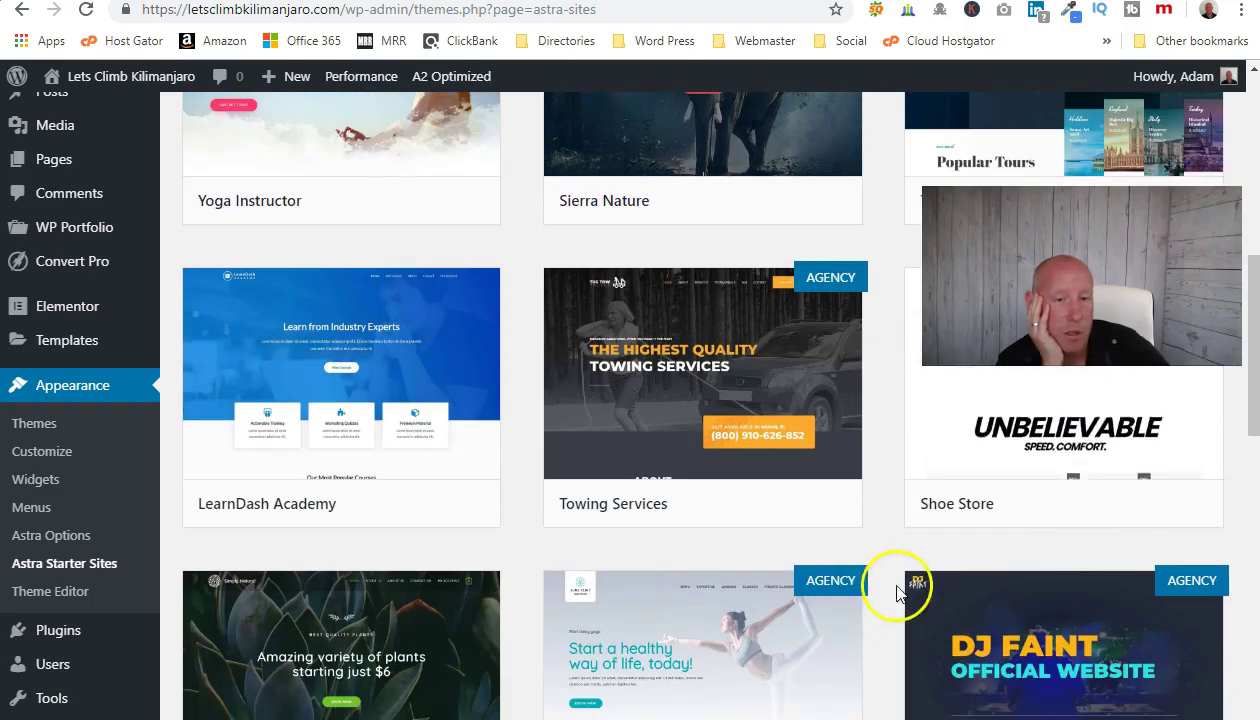
pyautogui.scroll(-2, 873, 596)
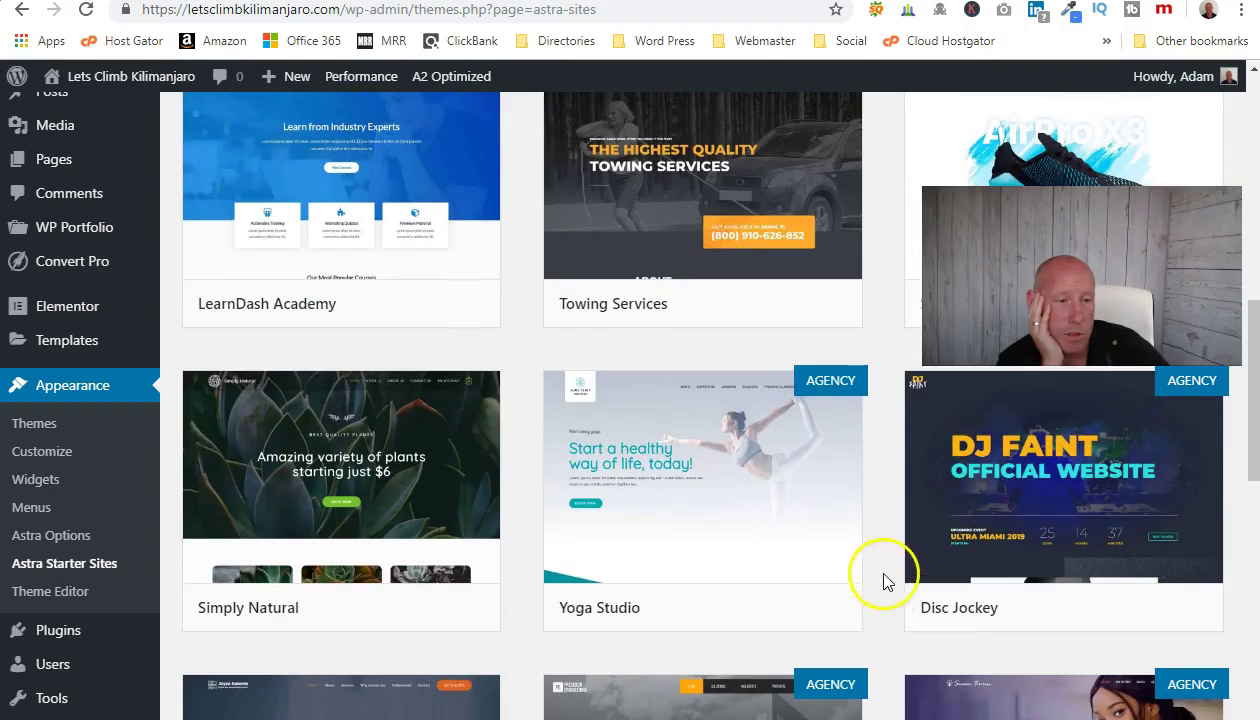
pyautogui.scroll(-2, 900, 600)
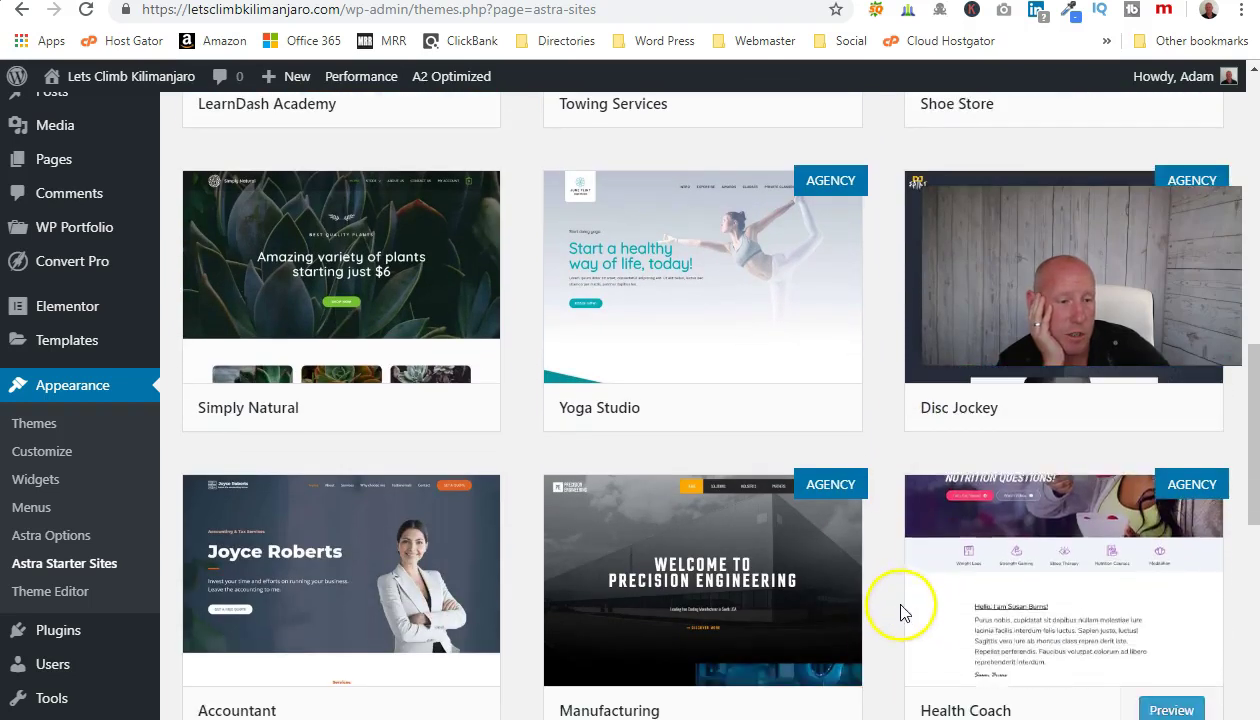
pyautogui.scroll(-3, 885, 640)
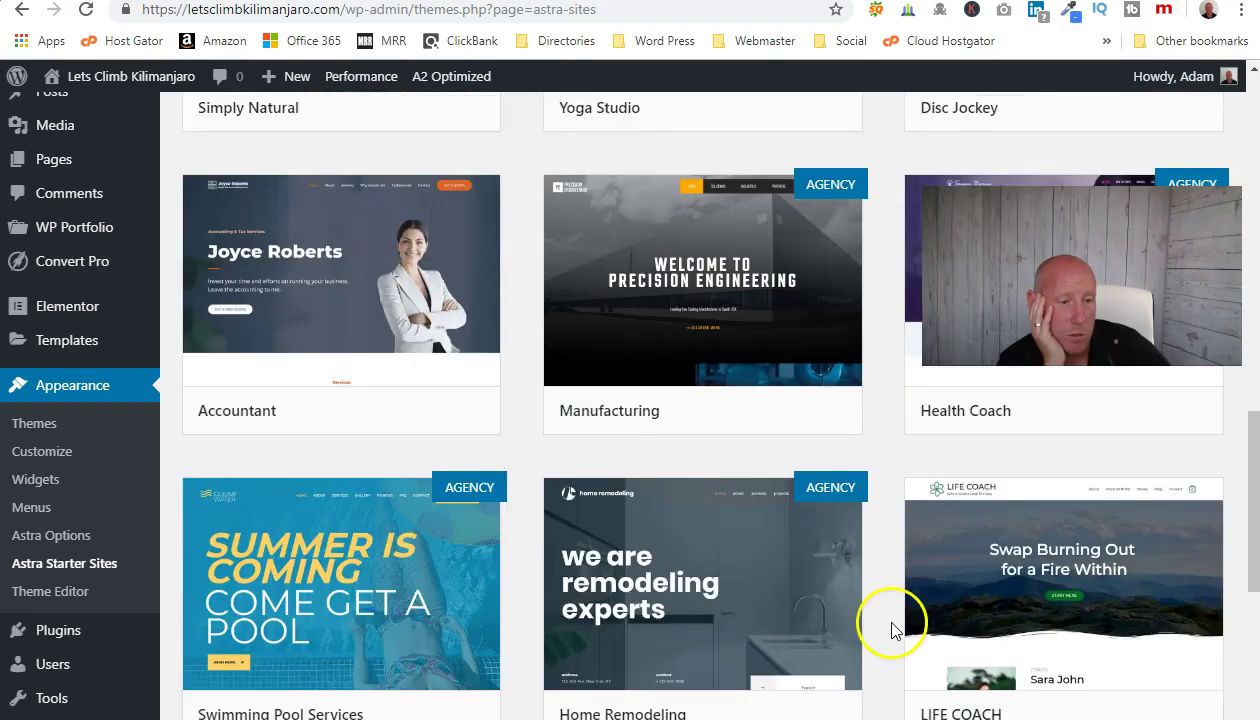
pyautogui.scroll(-4, 893, 630)
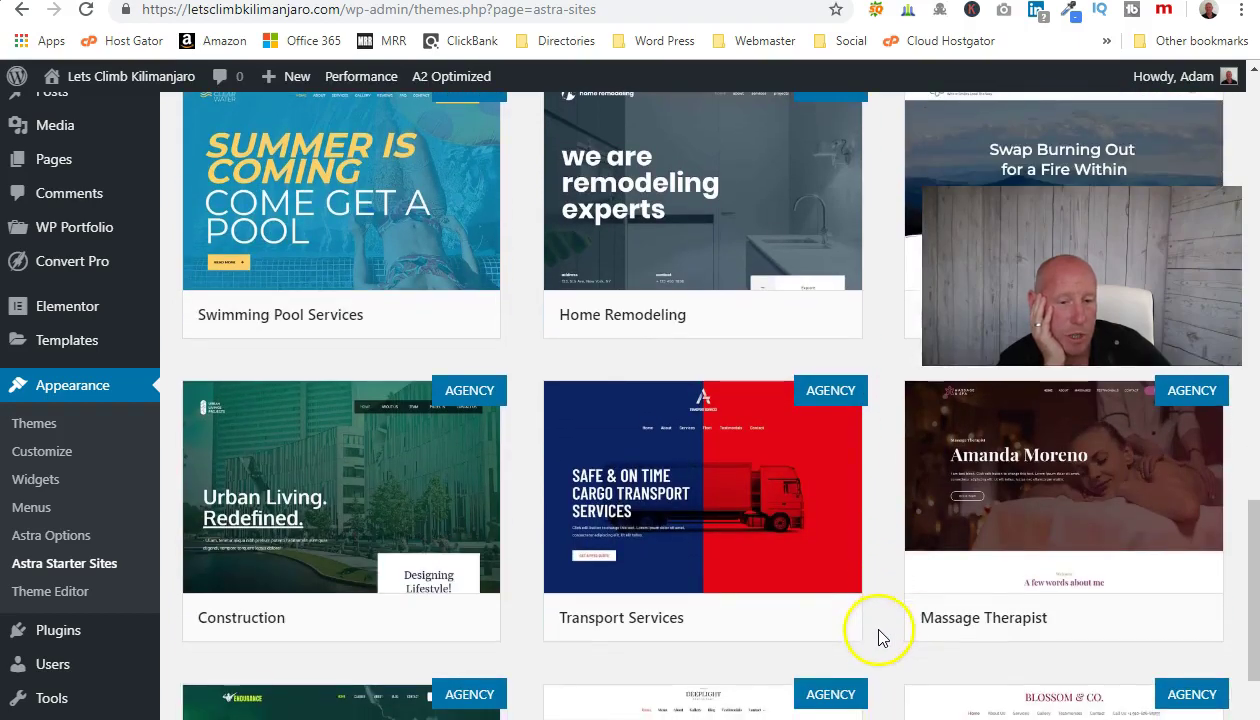
pyautogui.scroll(-2, 880, 640)
pyautogui.scroll(6, 880, 640)
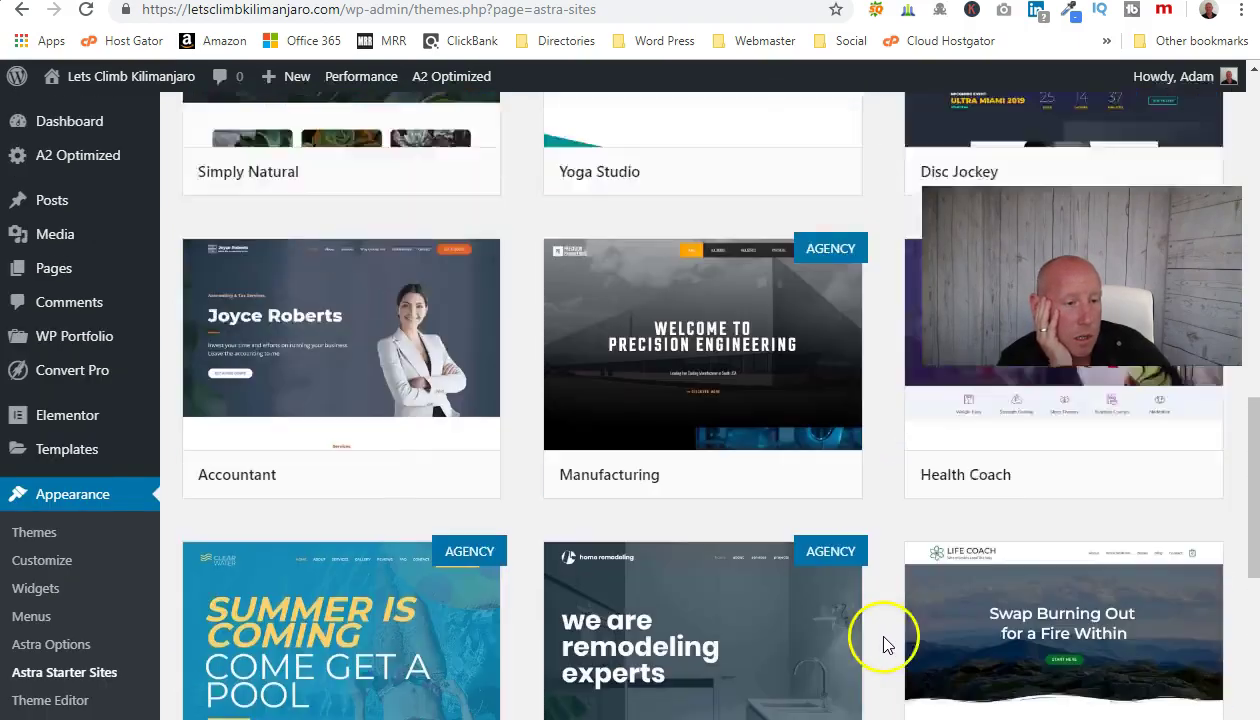
pyautogui.scroll(8, 885, 640)
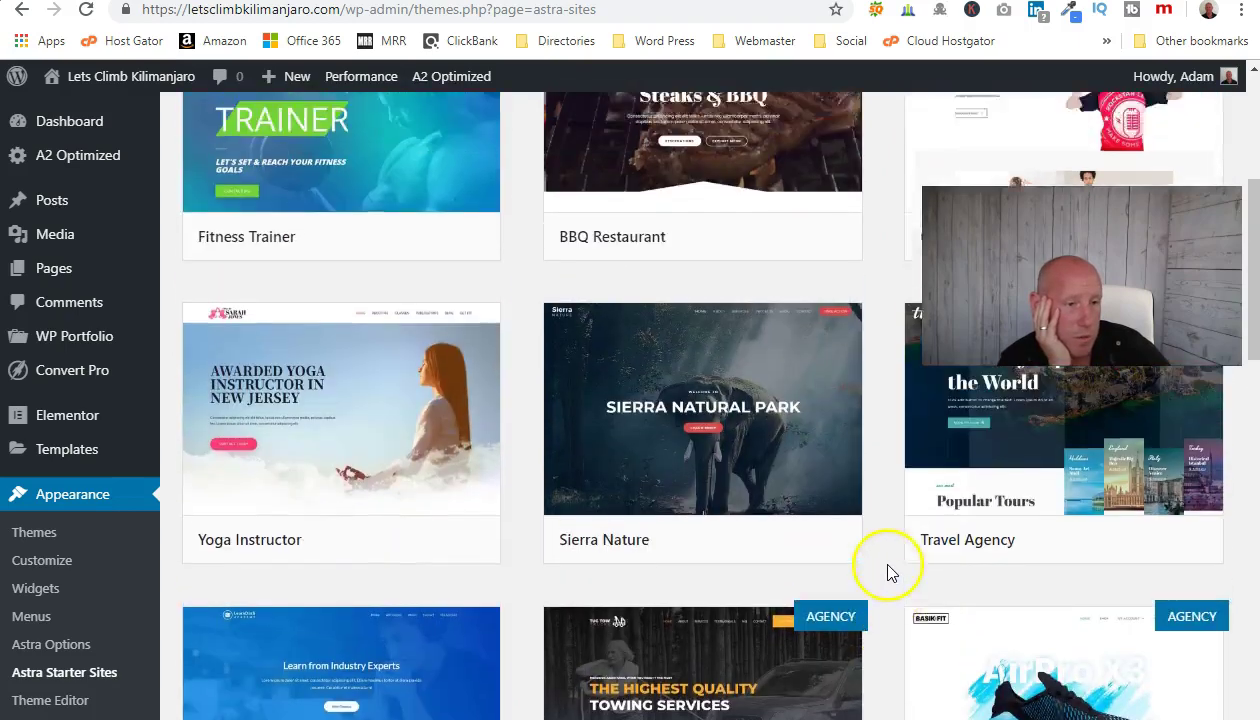
pyautogui.scroll(3, 890, 572)
pyautogui.scroll(-1, 874, 598)
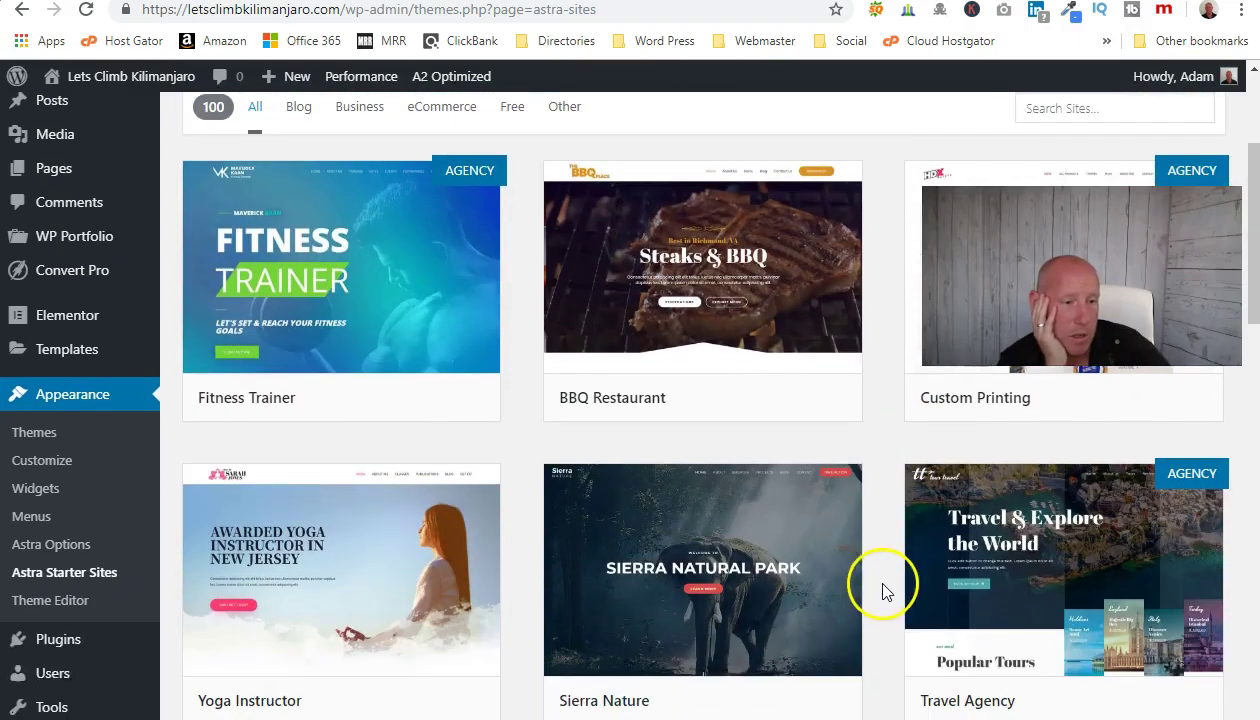
# Open the preview of the Travel Agency starter site and look through its home page sections.
pyautogui.moveTo(1049, 534)
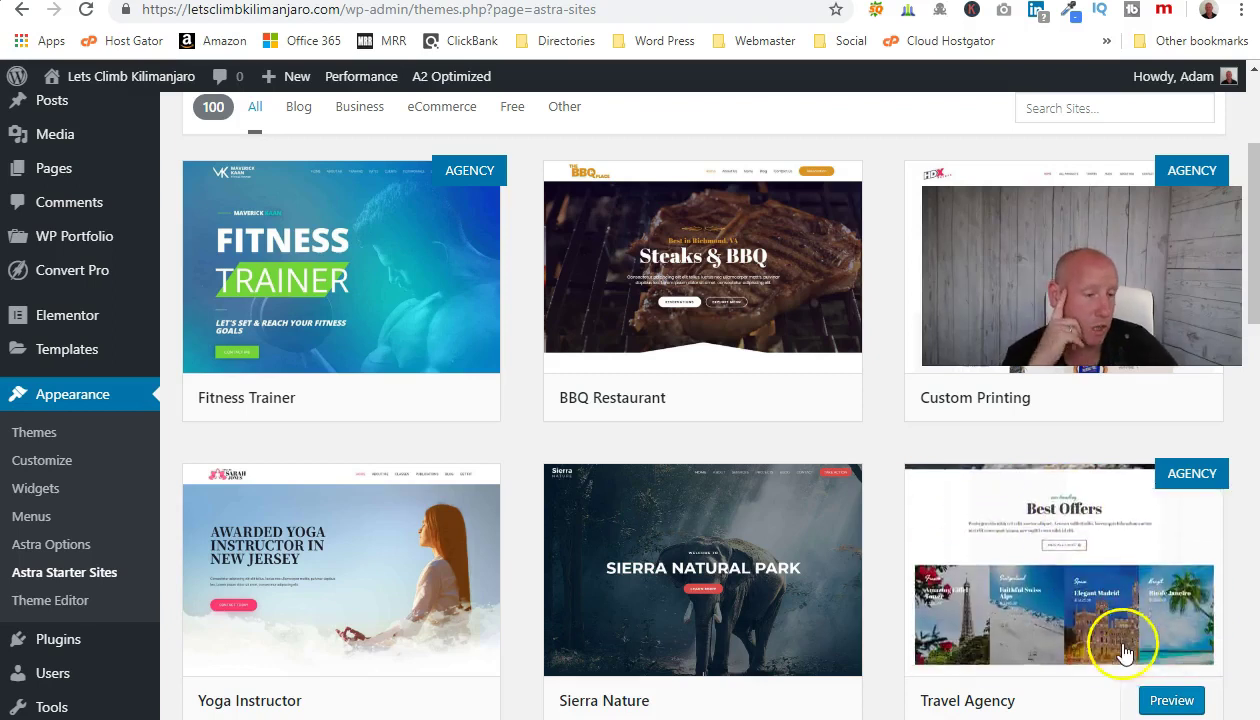
pyautogui.click(1171, 700)
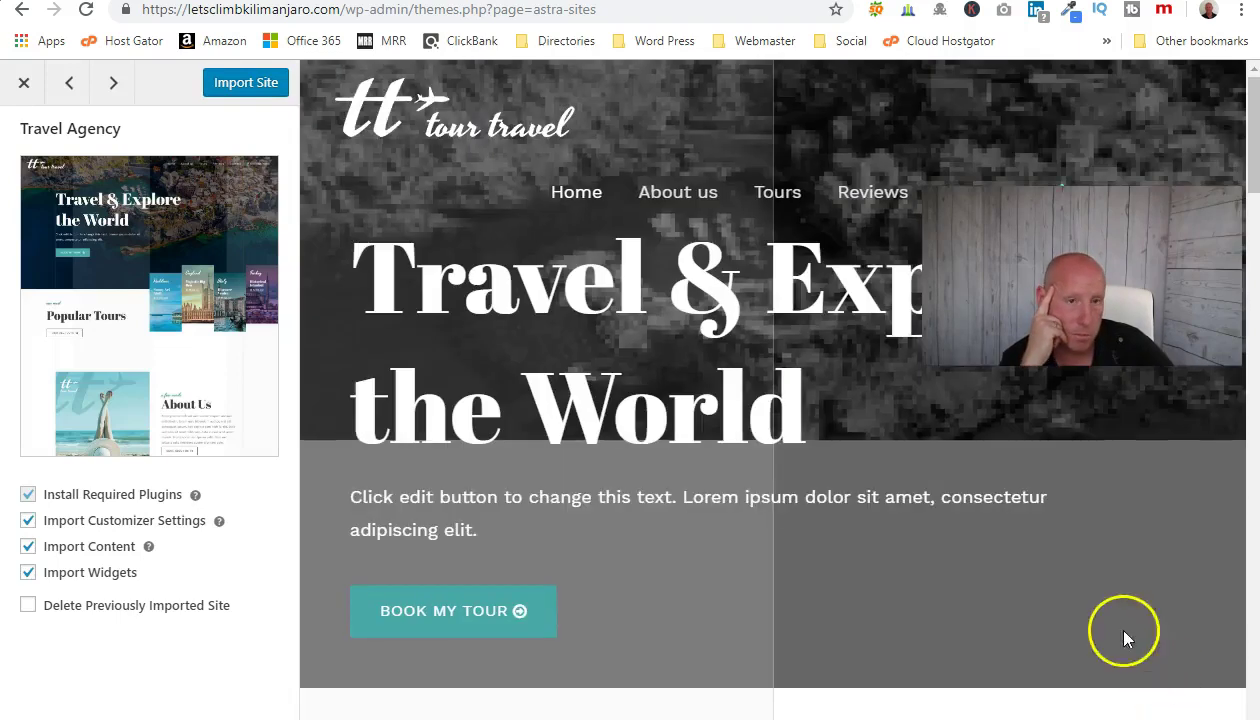
pyautogui.scroll(-5, 745, 410)
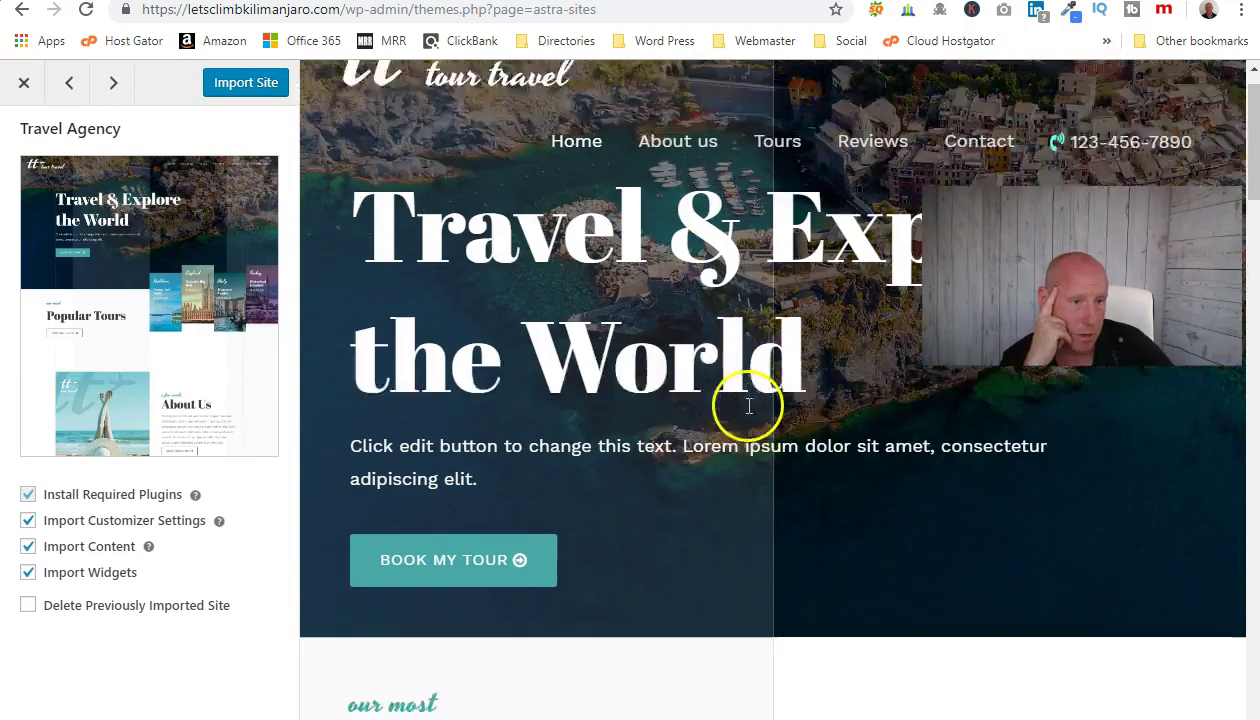
pyautogui.scroll(-3, 745, 410)
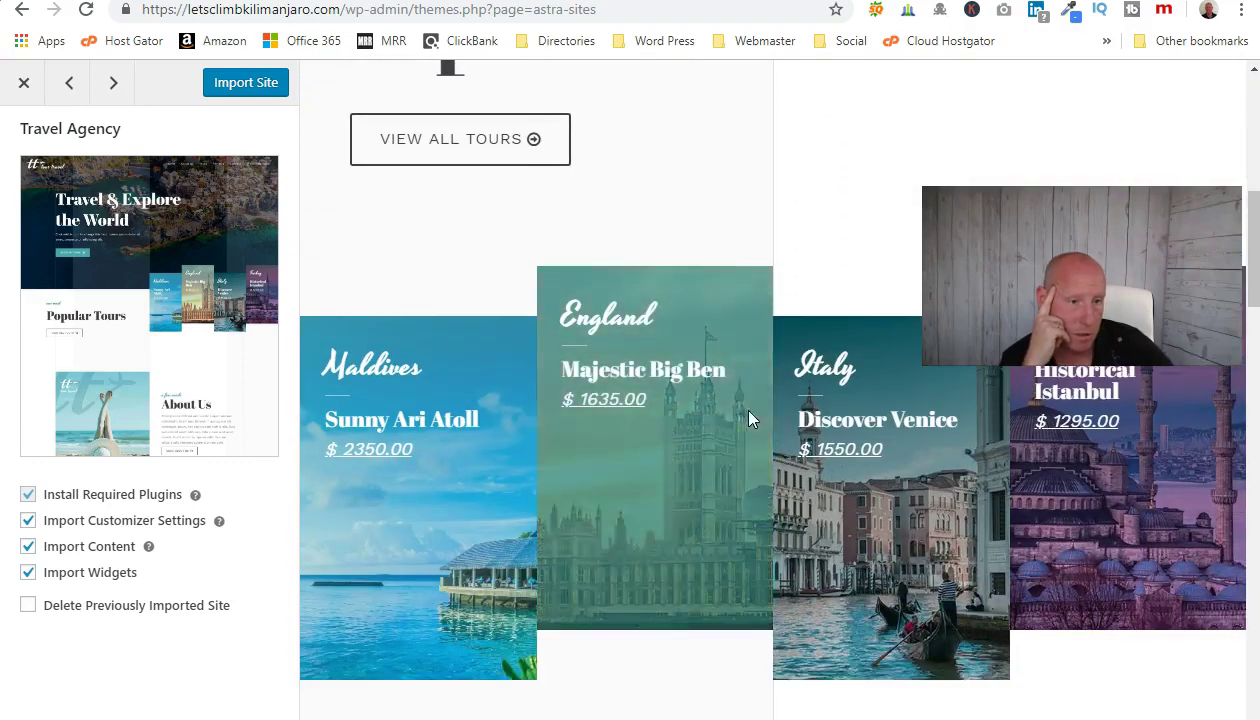
pyautogui.scroll(-5, 585, 546)
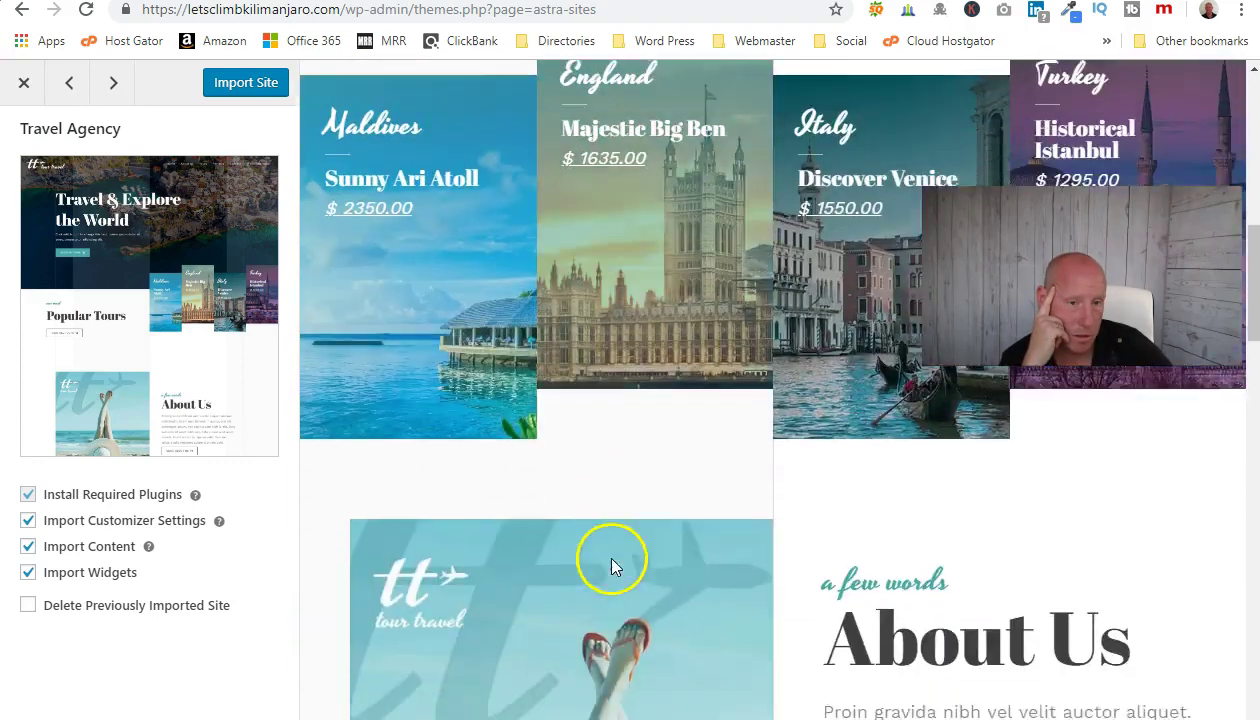
pyautogui.scroll(-10, 782, 512)
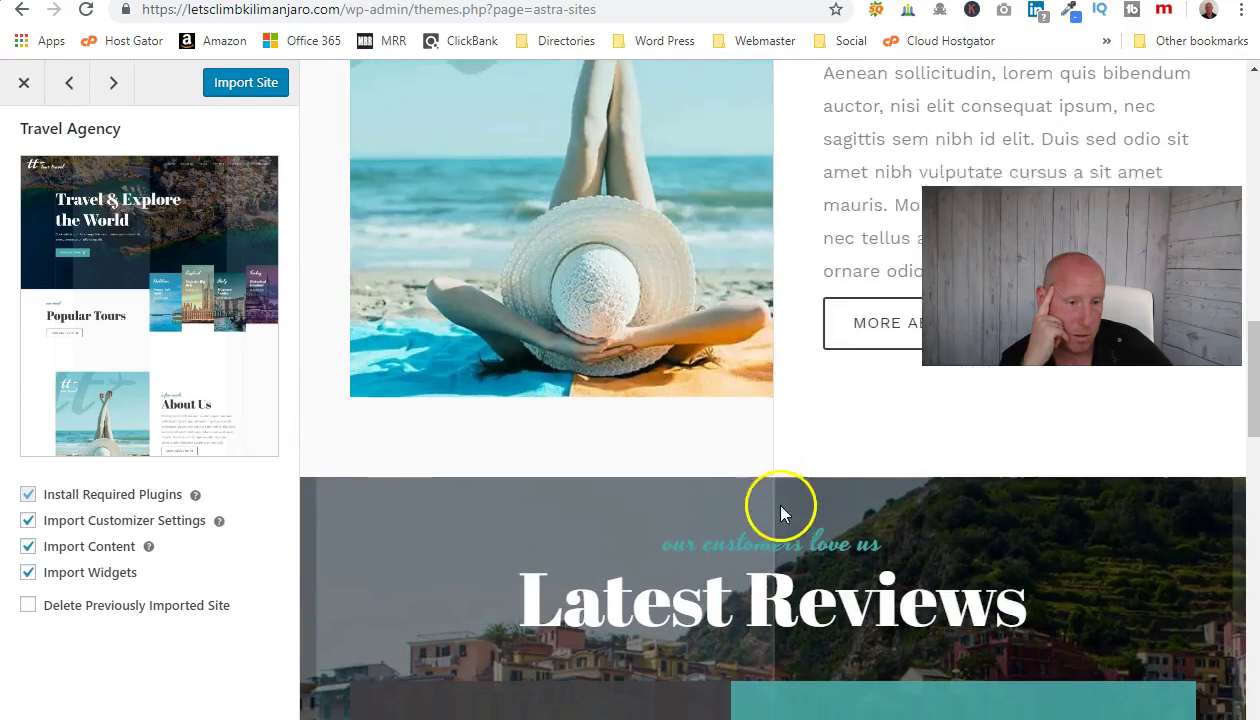
pyautogui.scroll(-7, 780, 508)
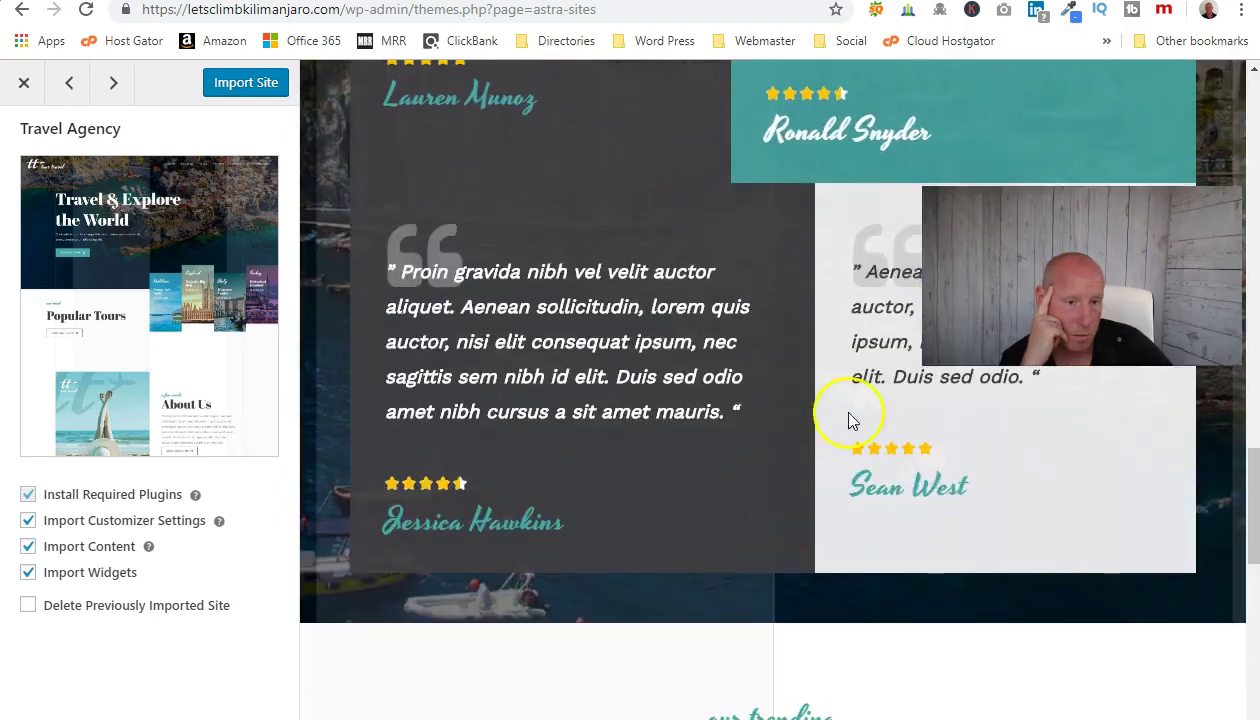
# Look through the remaining Travel Agency home page sections down to the contact footer, and return to the page header.
pyautogui.scroll(-2, 750, 515)
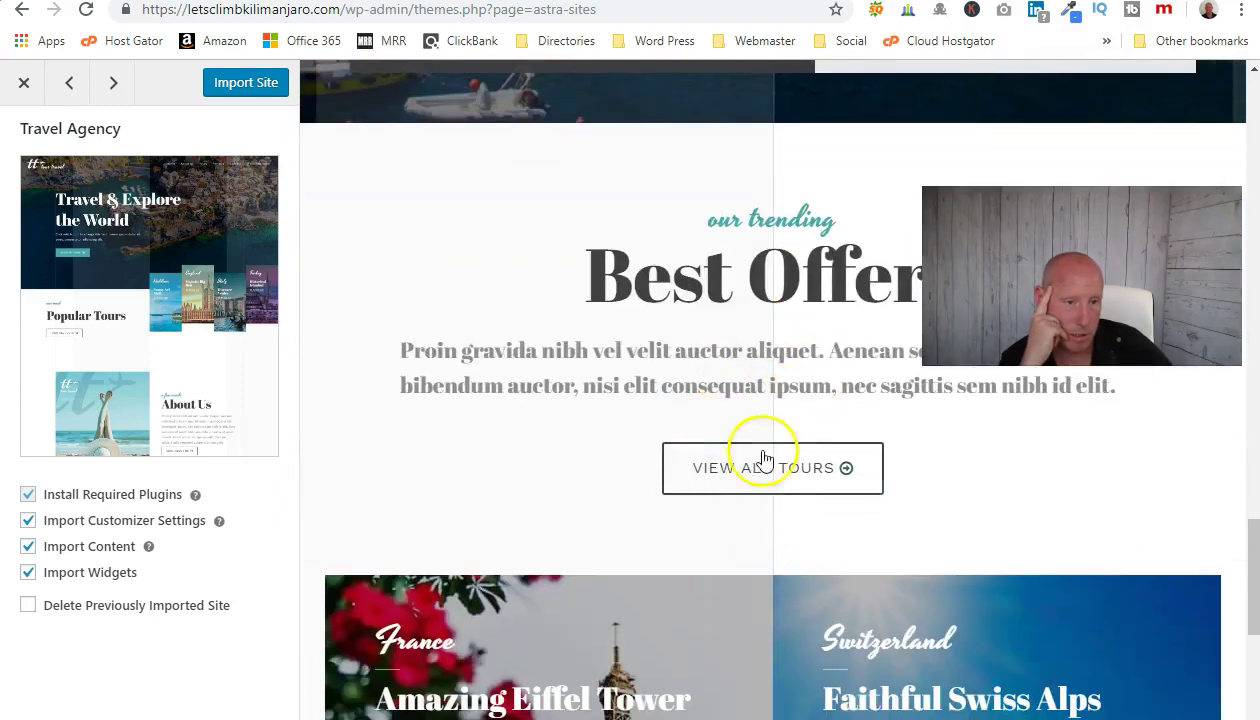
pyautogui.scroll(-10, 765, 458)
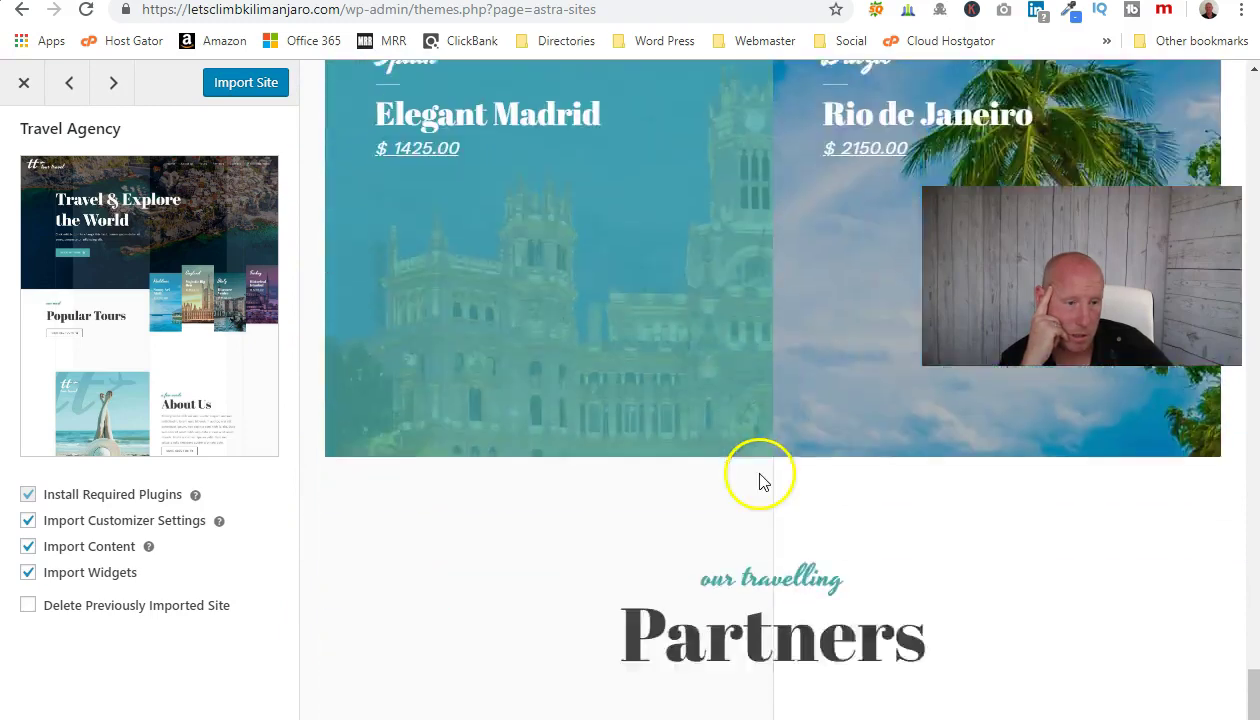
pyautogui.scroll(-4, 760, 483)
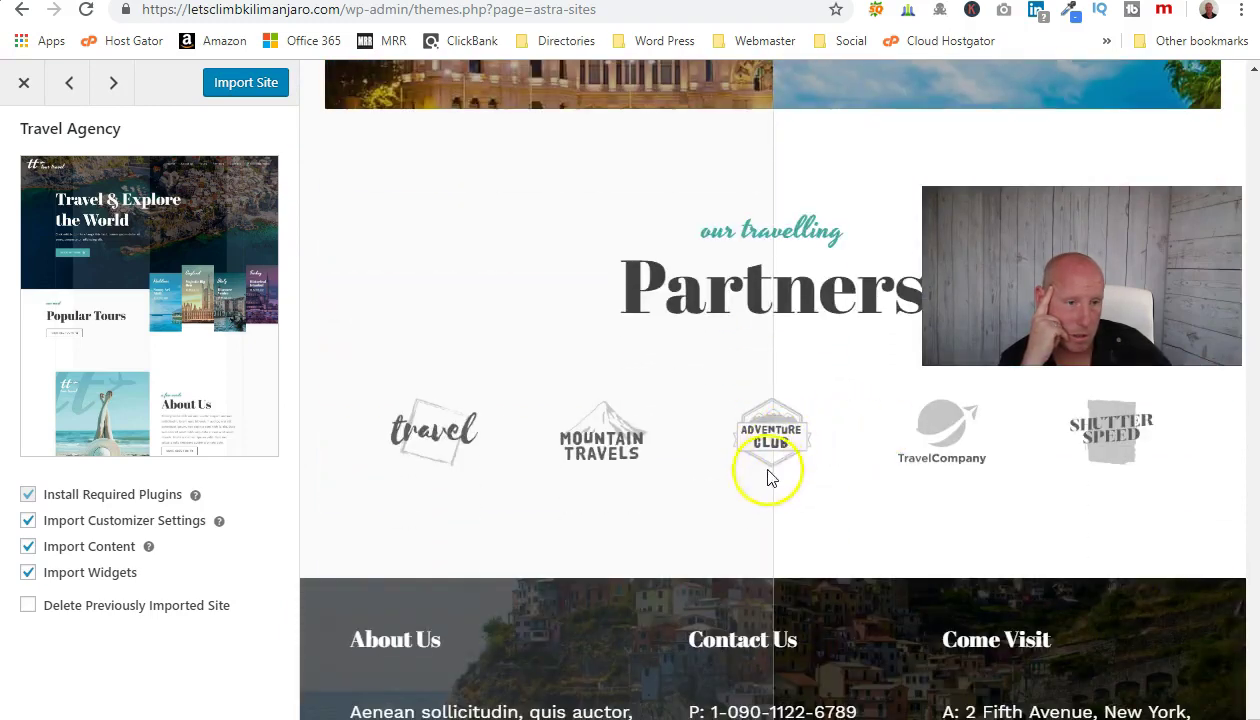
pyautogui.scroll(-2, 755, 480)
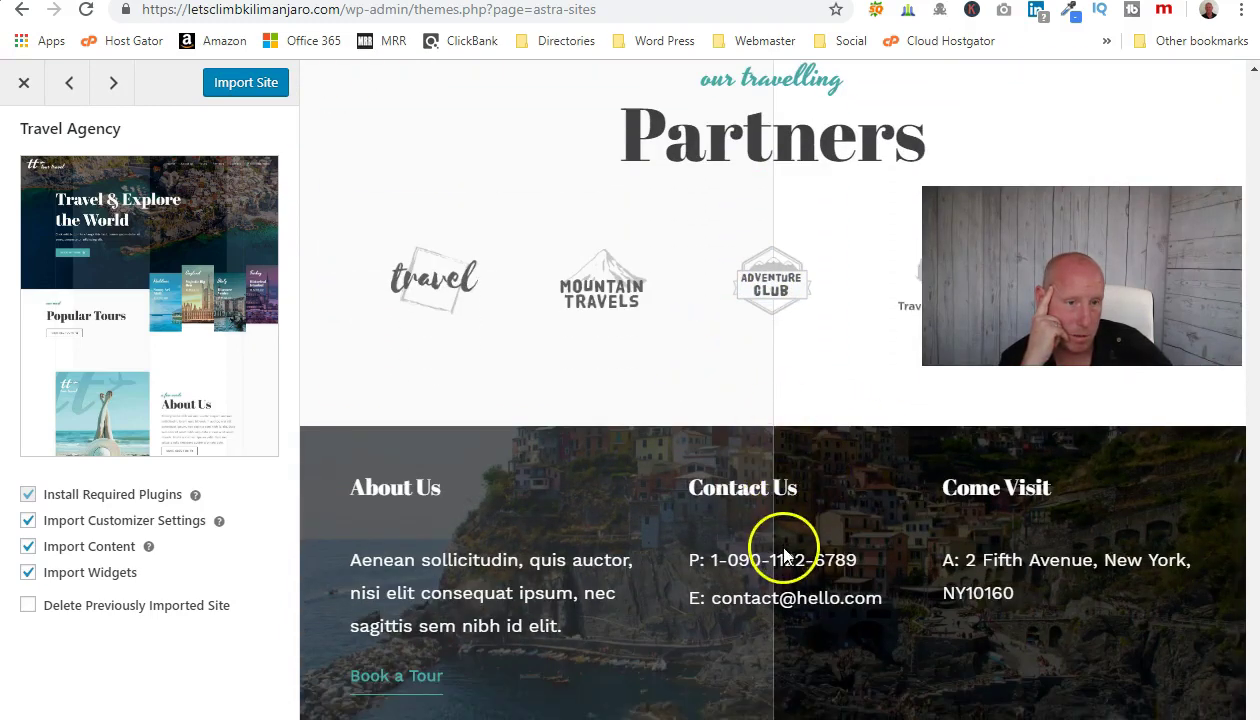
pyautogui.scroll(2, 787, 556)
pyautogui.scroll(-2, 787, 560)
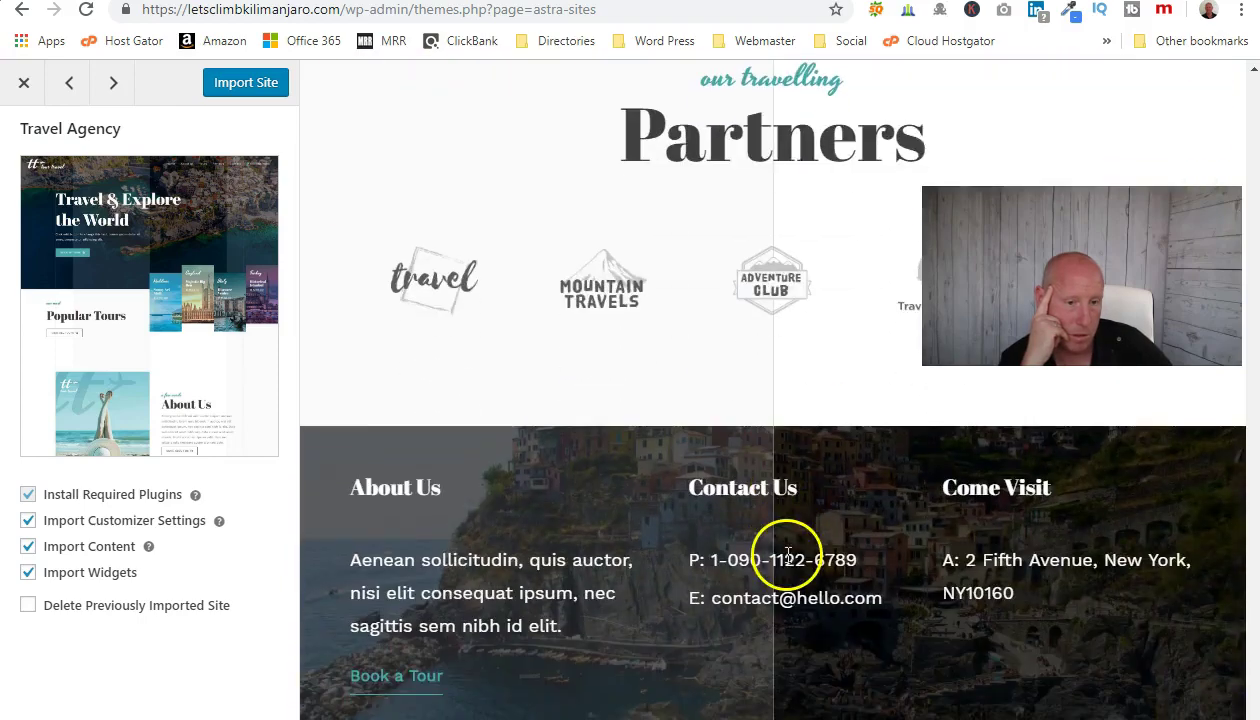
pyautogui.scroll(3, 790, 554)
pyautogui.scroll(15, 790, 550)
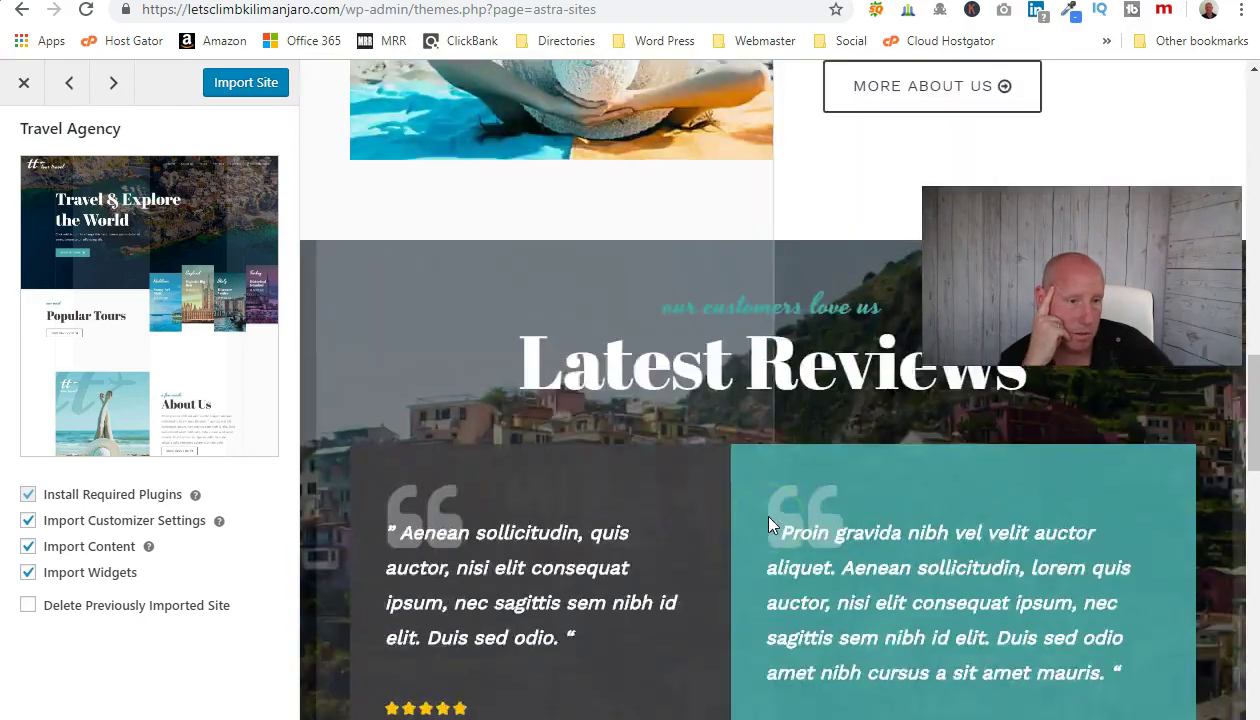
pyautogui.scroll(10, 770, 523)
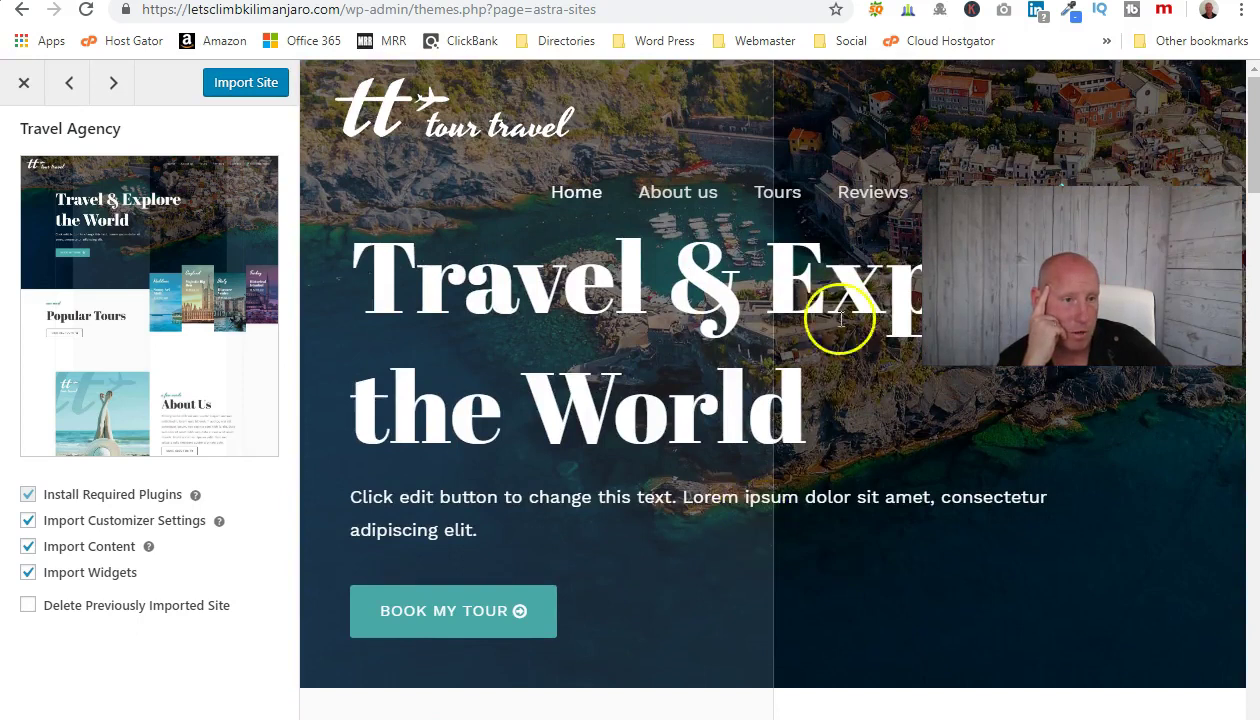
# Open the Reviews page in the Travel Agency preview and look through its client testimonials down to the footer.
pyautogui.click(871, 196)
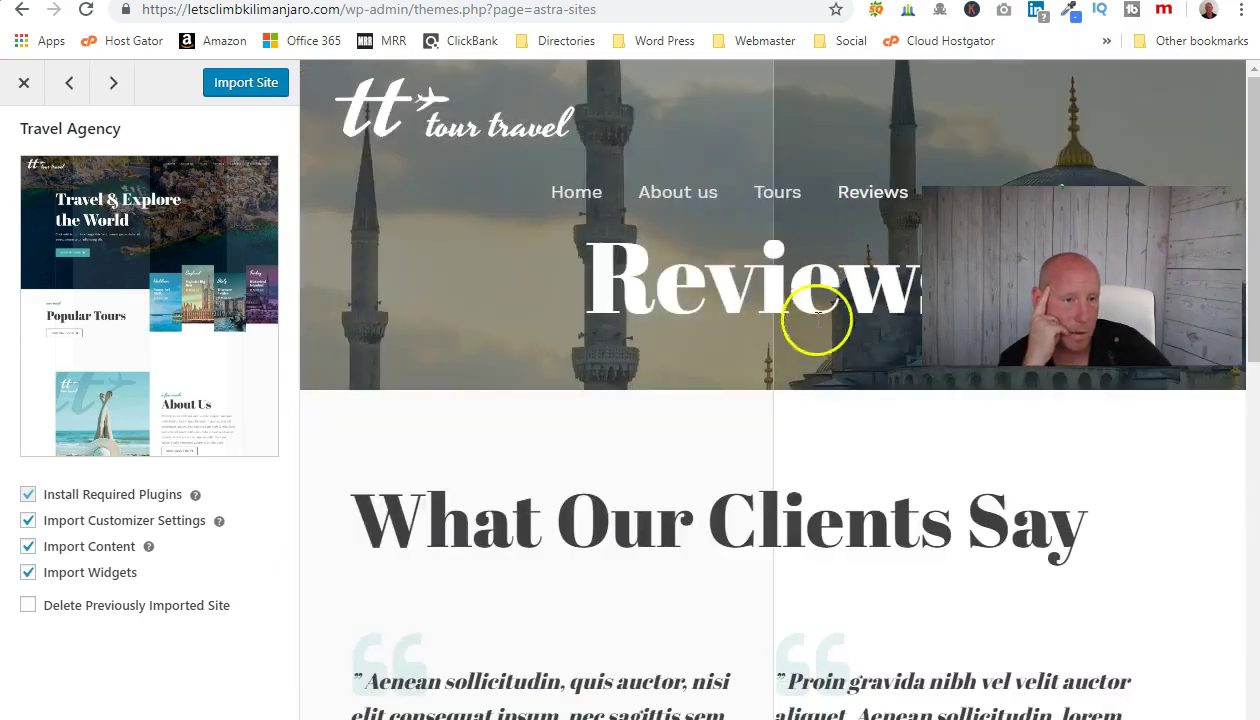
pyautogui.scroll(-4, 690, 280)
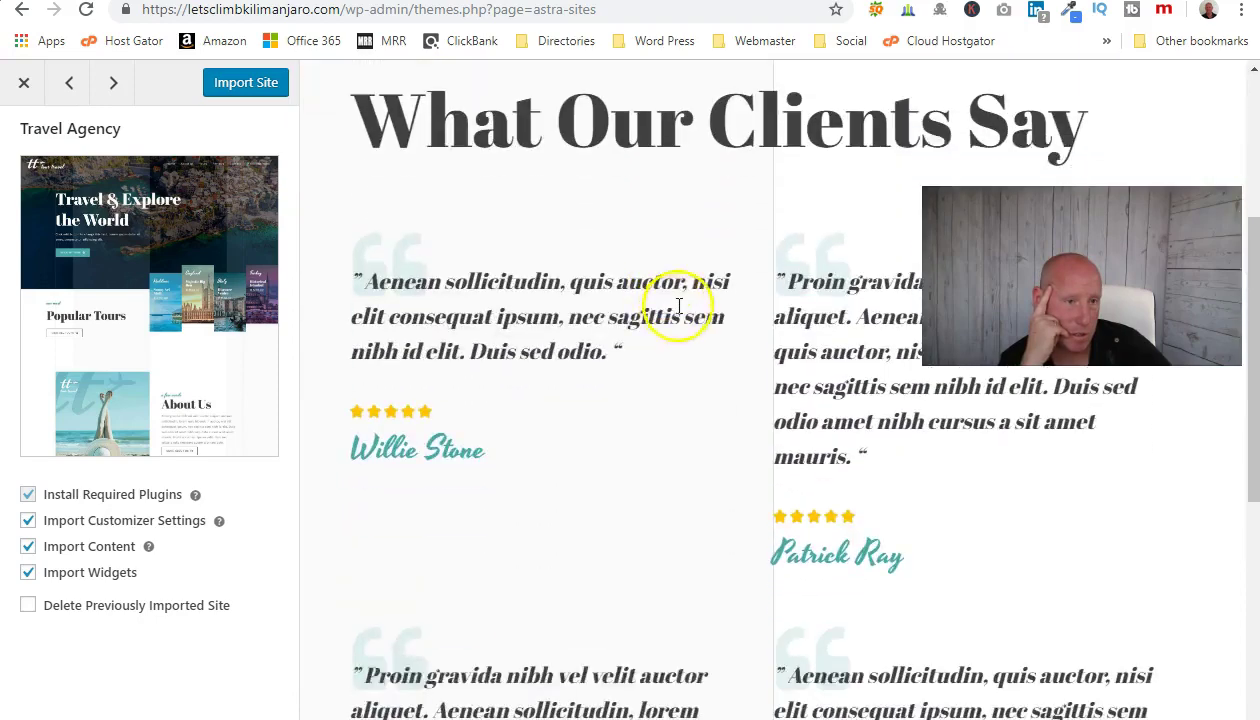
pyautogui.scroll(-10, 678, 306)
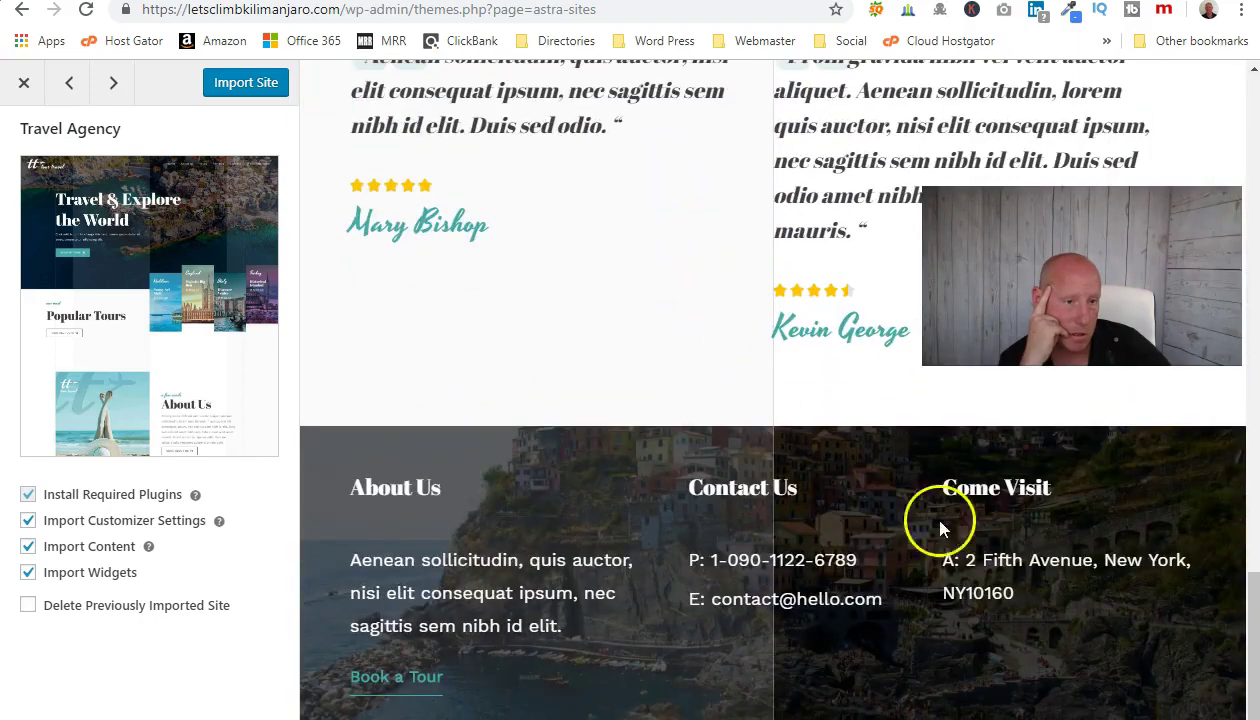
pyautogui.scroll(15, 506, 315)
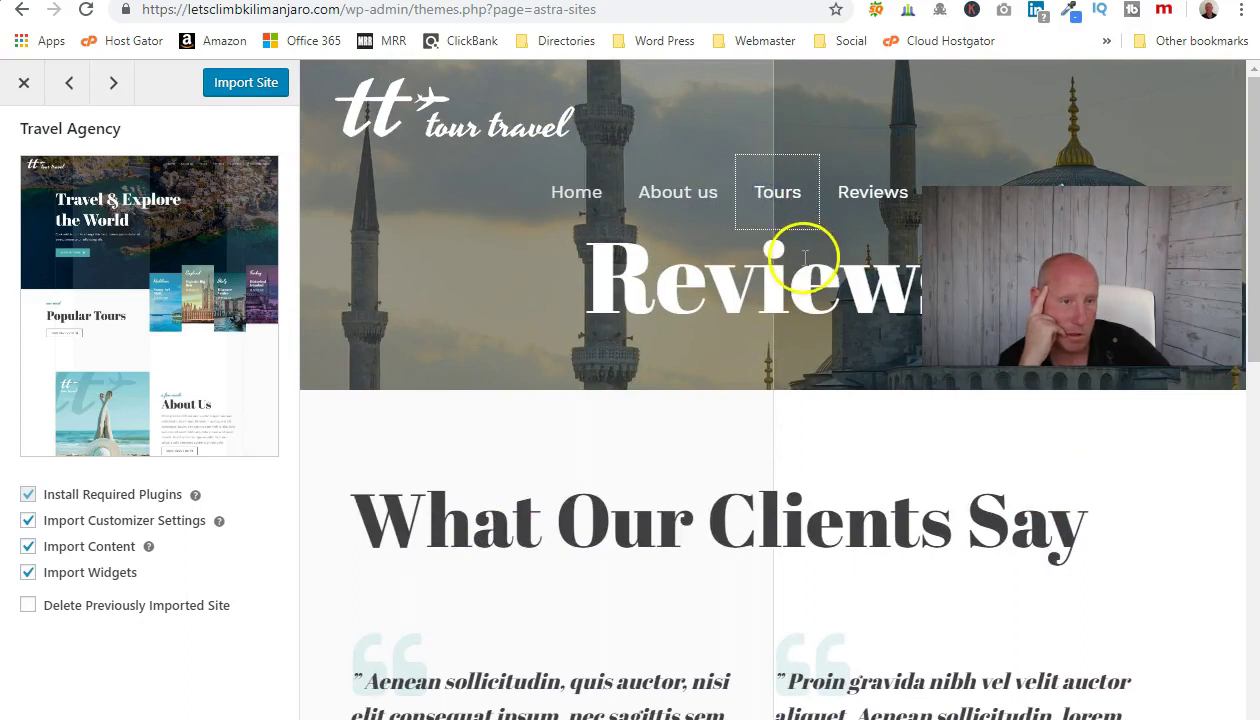
# Open the Tours page in the Travel Agency preview and look through its Top Destinations listings.
pyautogui.scroll(-4, 689, 441)
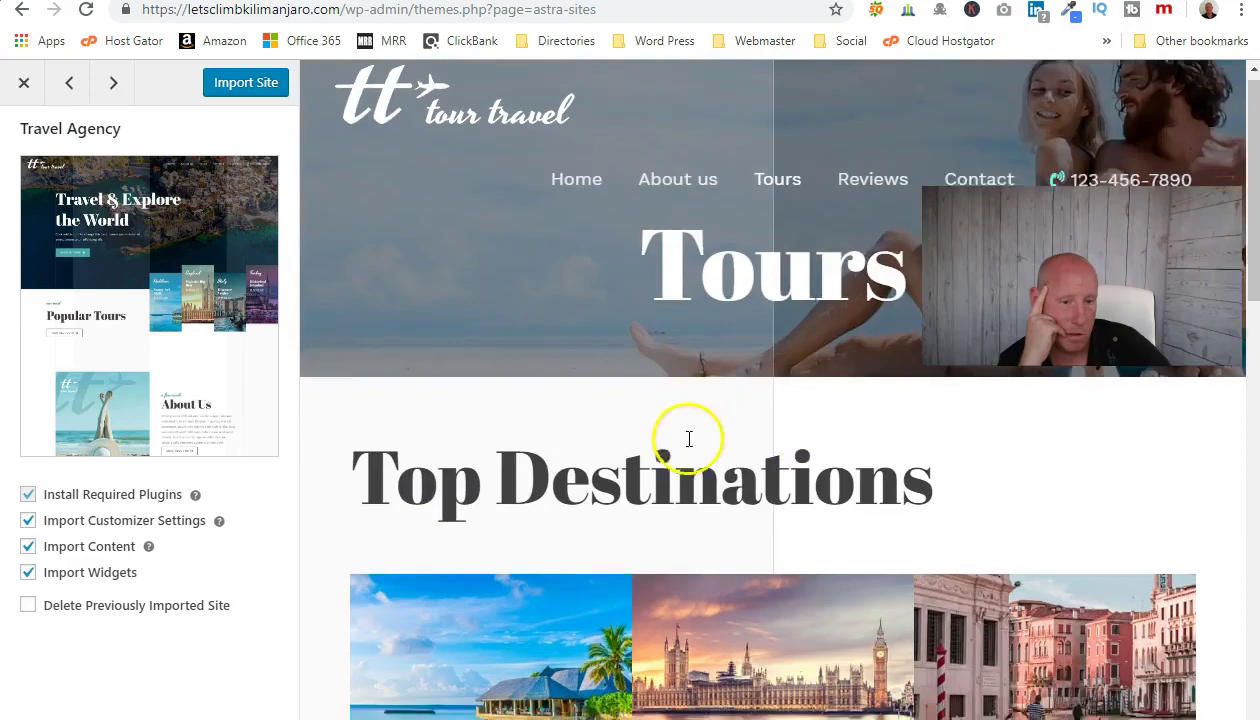
pyautogui.scroll(-3, 996, 628)
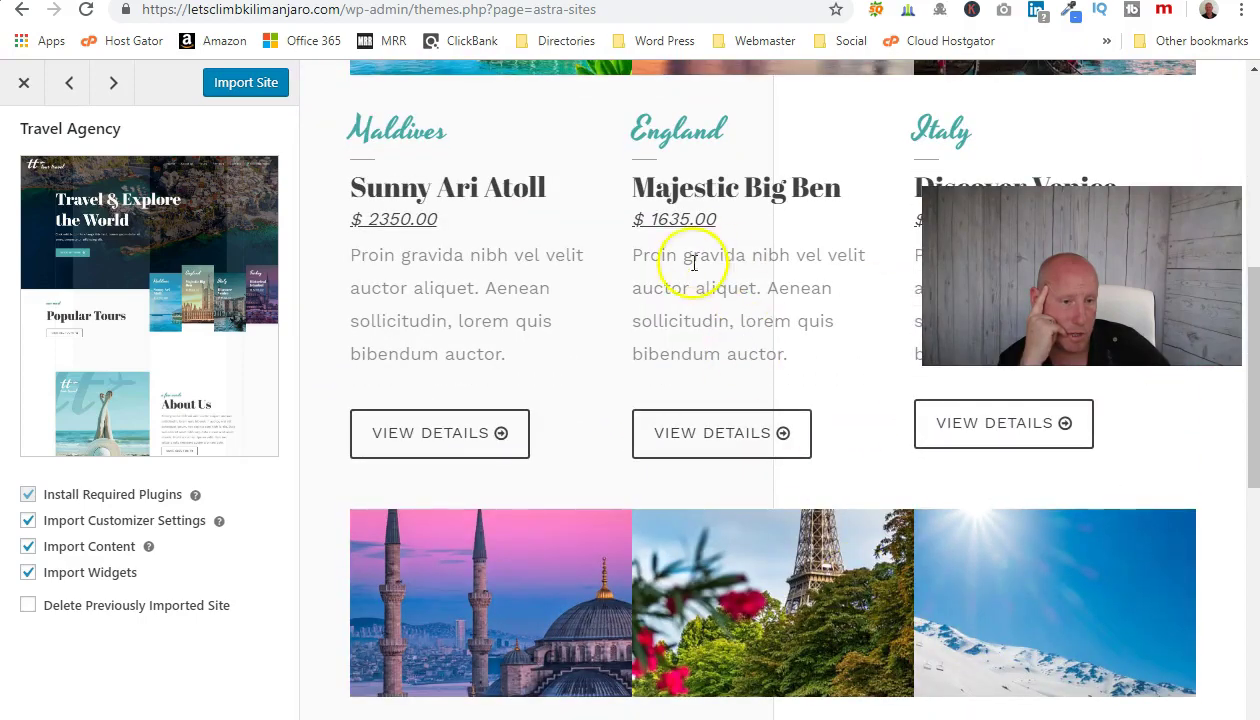
pyautogui.scroll(-8, 883, 585)
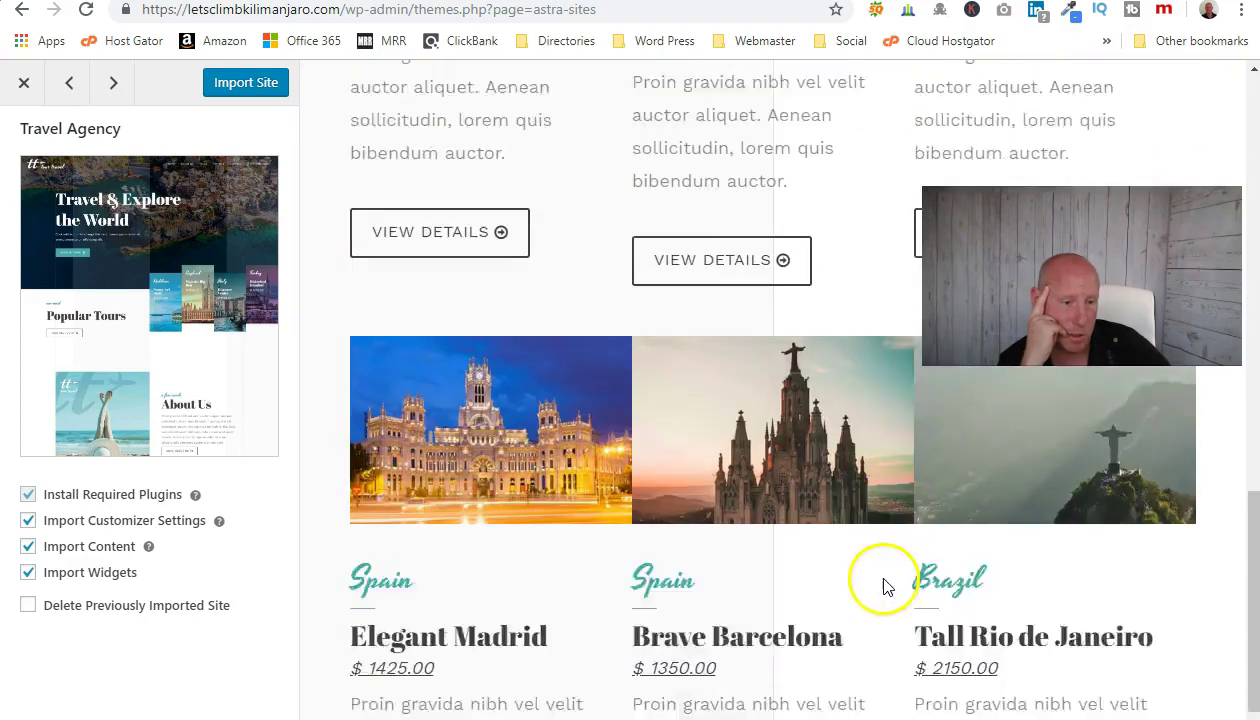
pyautogui.scroll(-4, 883, 585)
pyautogui.scroll(8, 880, 575)
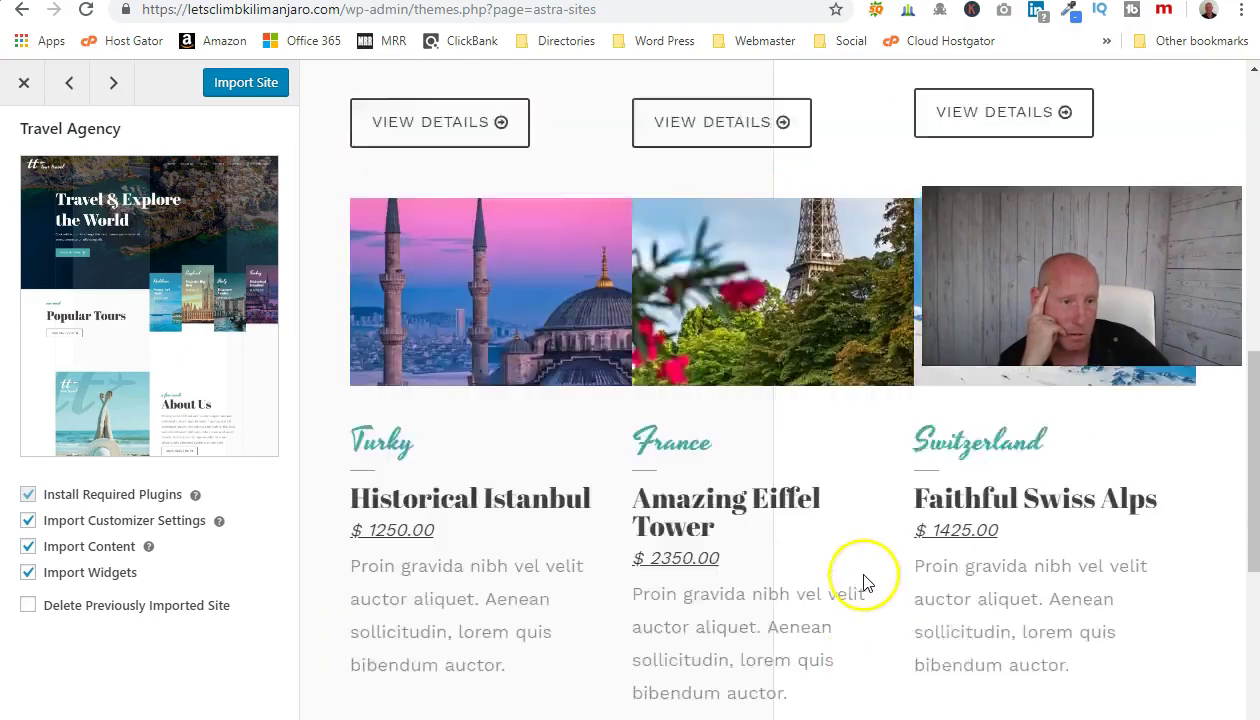
pyautogui.scroll(10, 866, 584)
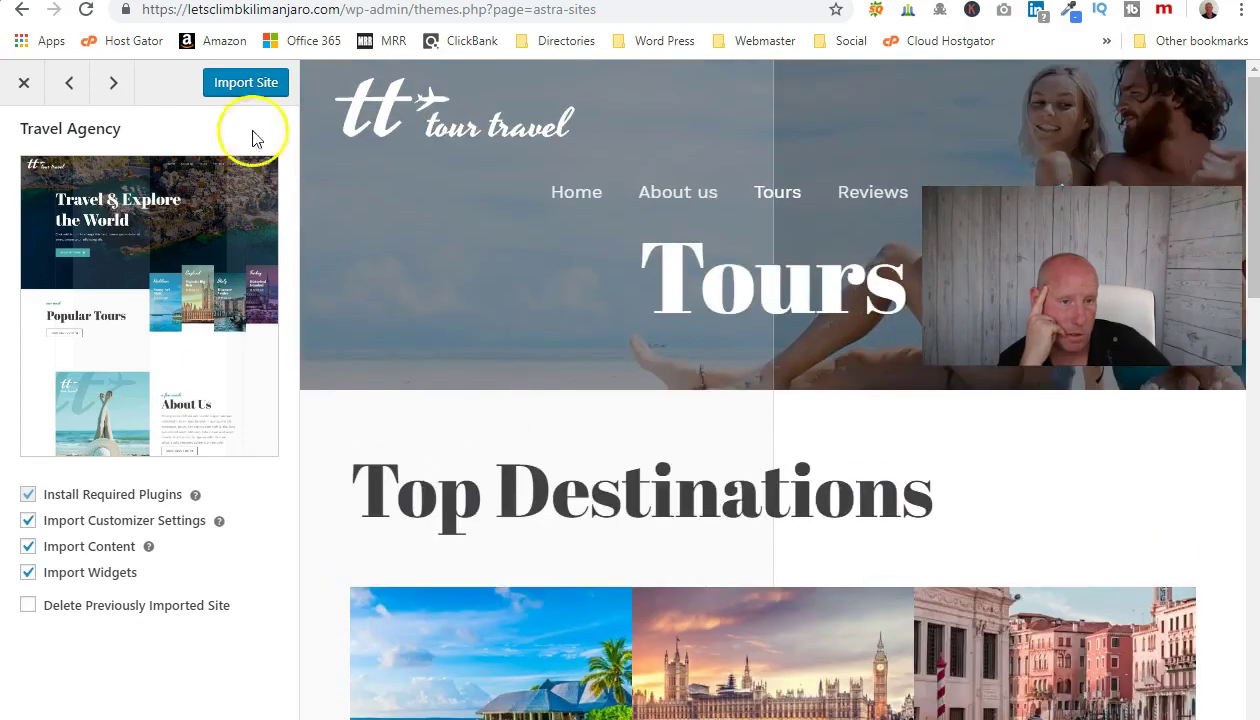
# Examine the Tours page of the preview once more, from its header to the contact footer and back.
pyautogui.moveTo(838, 280); pyautogui.dragTo(703, 318)
pyautogui.scroll(-3, 760, 460)
pyautogui.scroll(3, 720, 300)
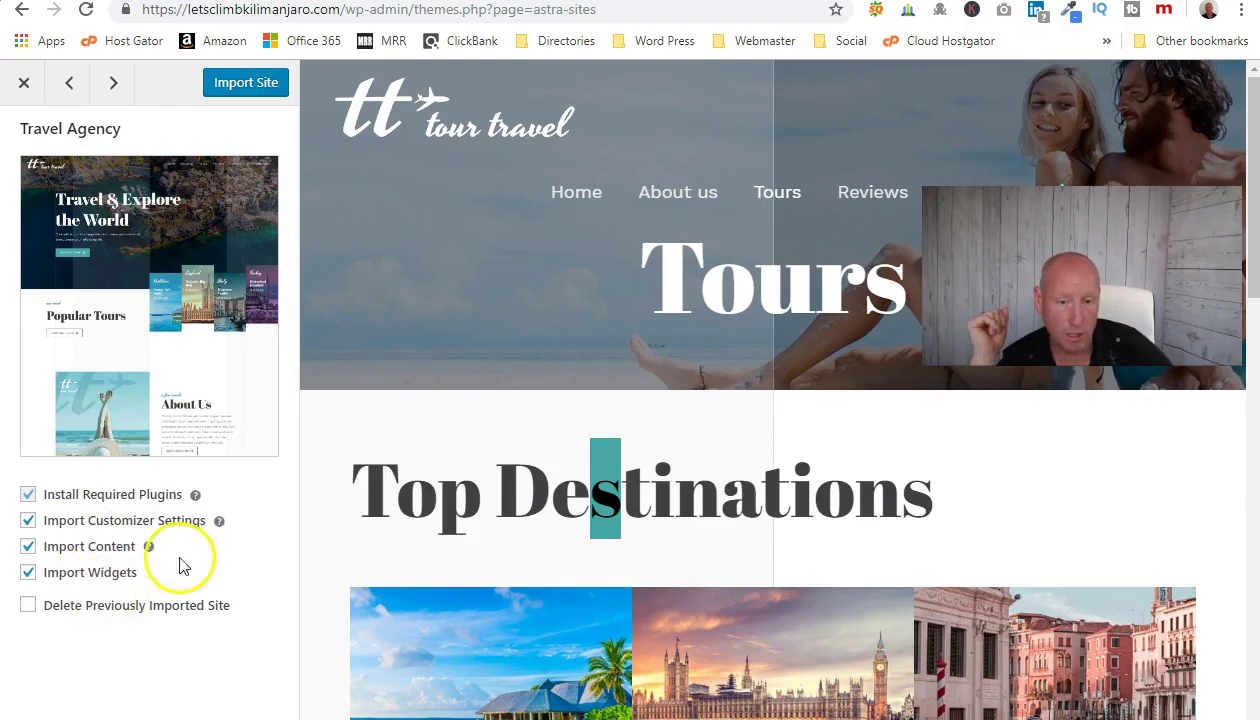
pyautogui.scroll(-10, 624, 352)
pyautogui.scroll(-8, 773, 470)
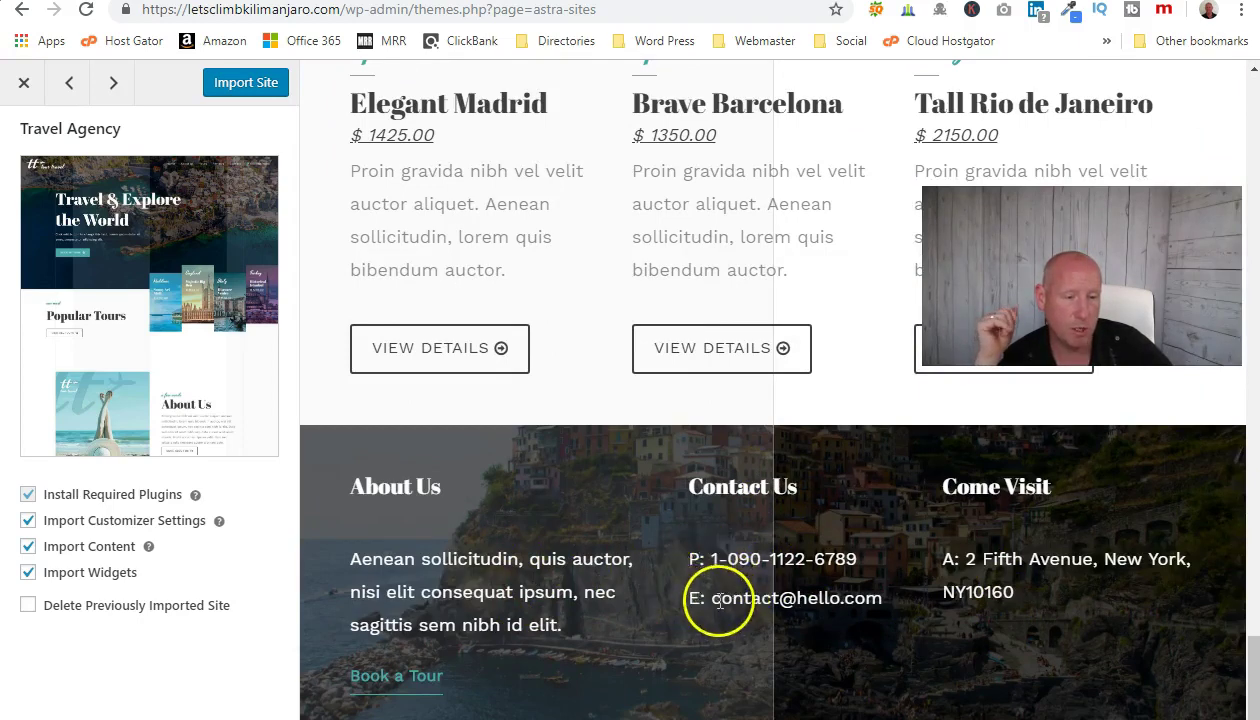
pyautogui.scroll(10, 447, 587)
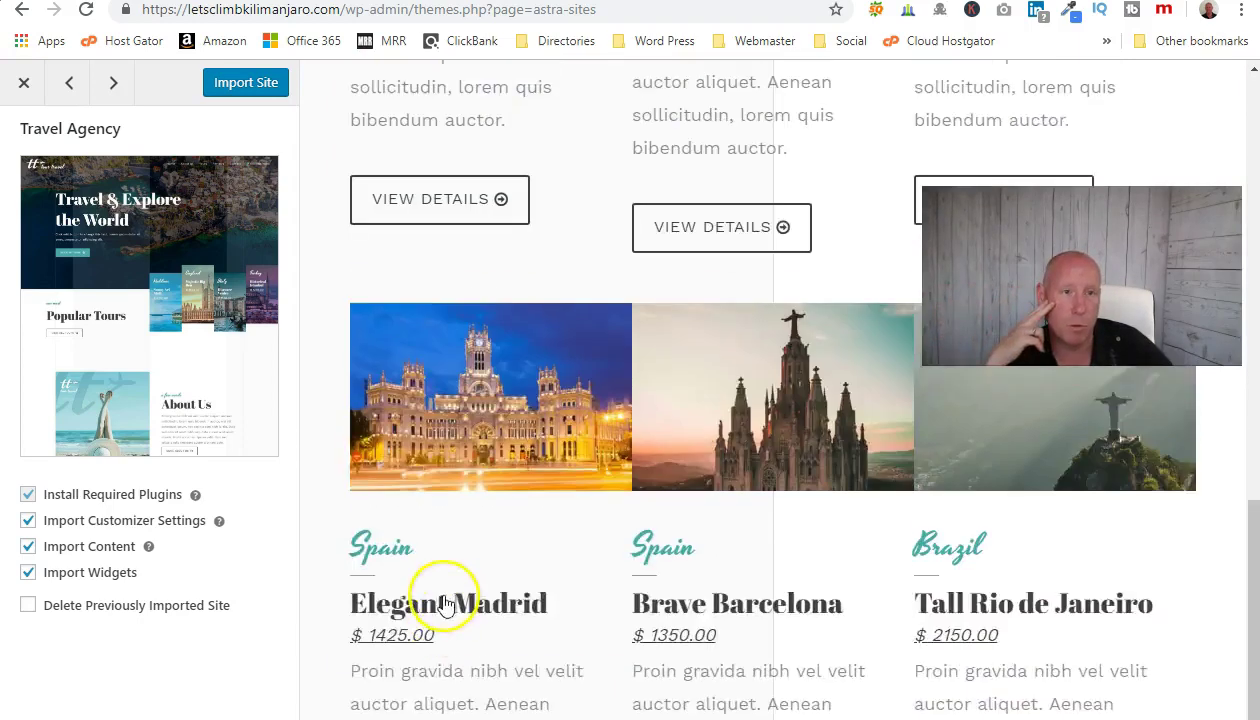
pyautogui.scroll(6, 652, 619)
pyautogui.scroll(2, 652, 407)
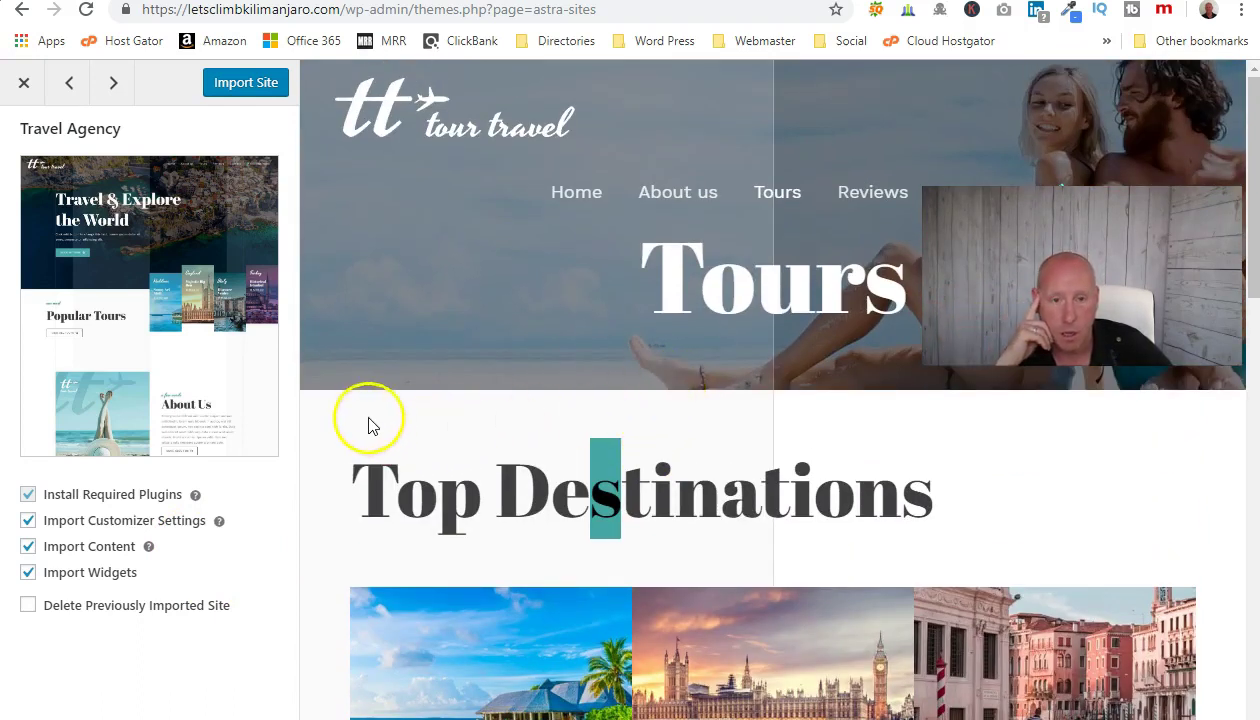
# Import the Travel Agency starter site with its required plugins, customizer settings, content and widgets, and load the refreshed live site.
pyautogui.click(241, 88)
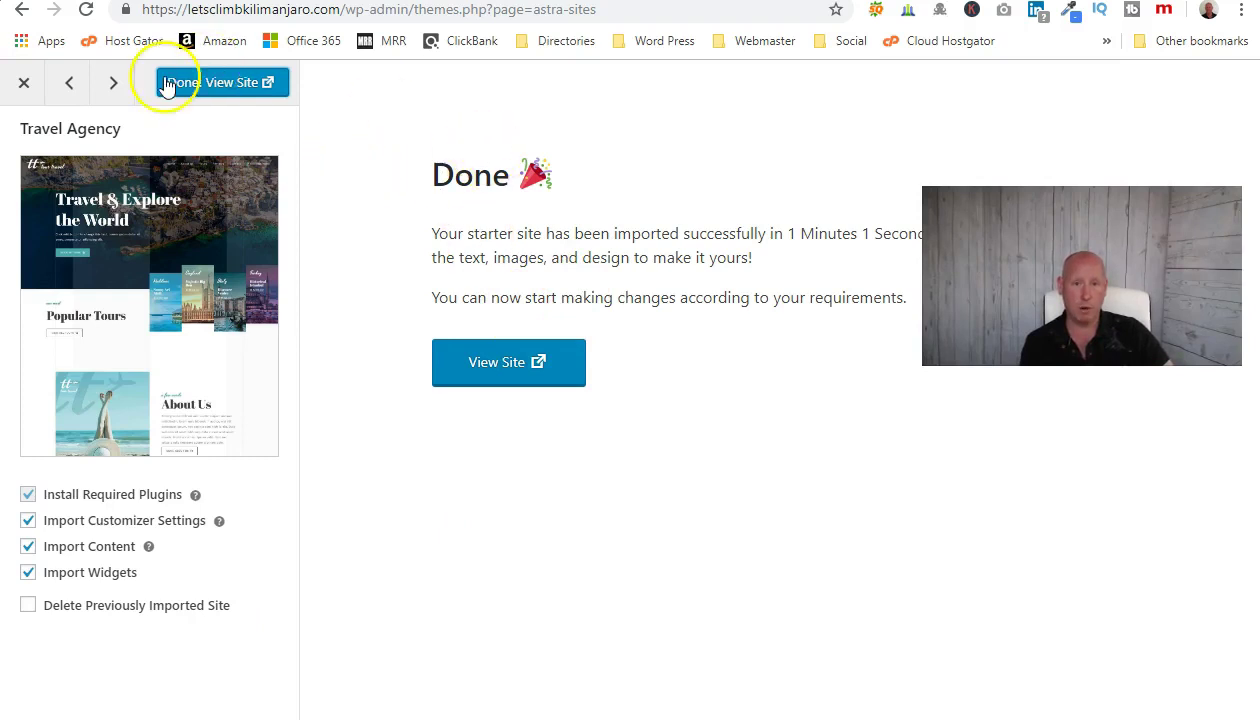
pyautogui.click(245, 82)
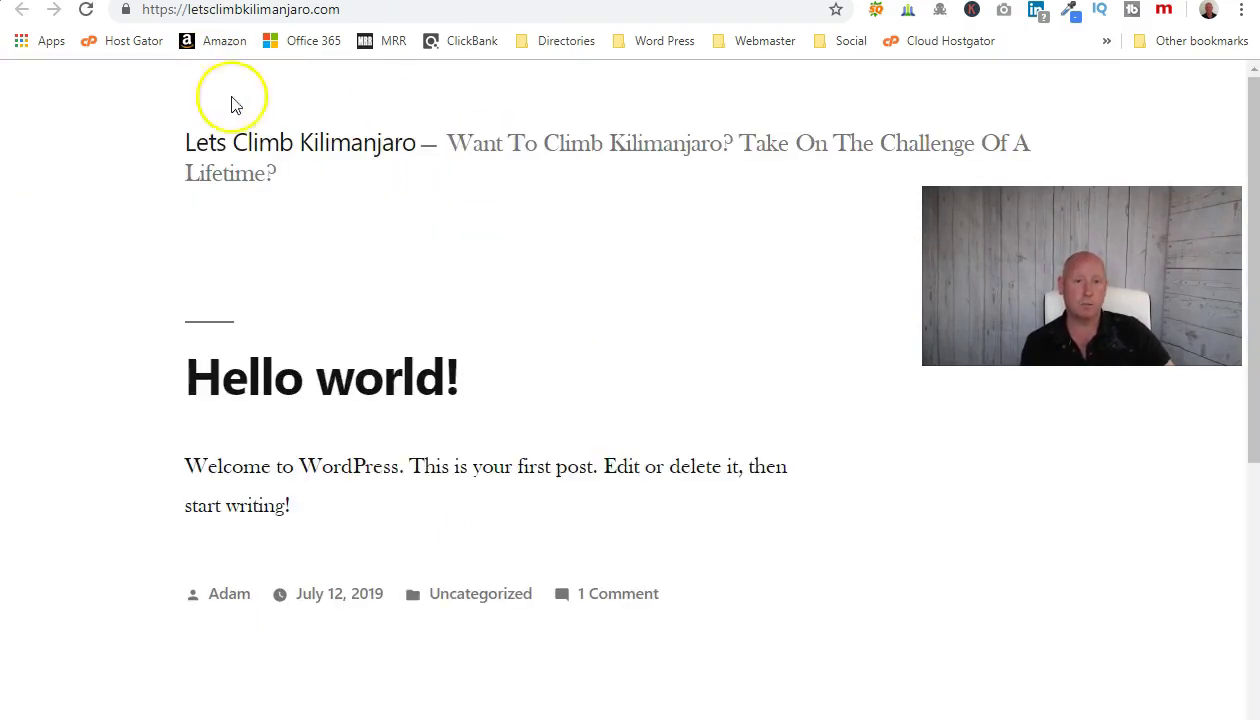
pyautogui.click(86, 10)
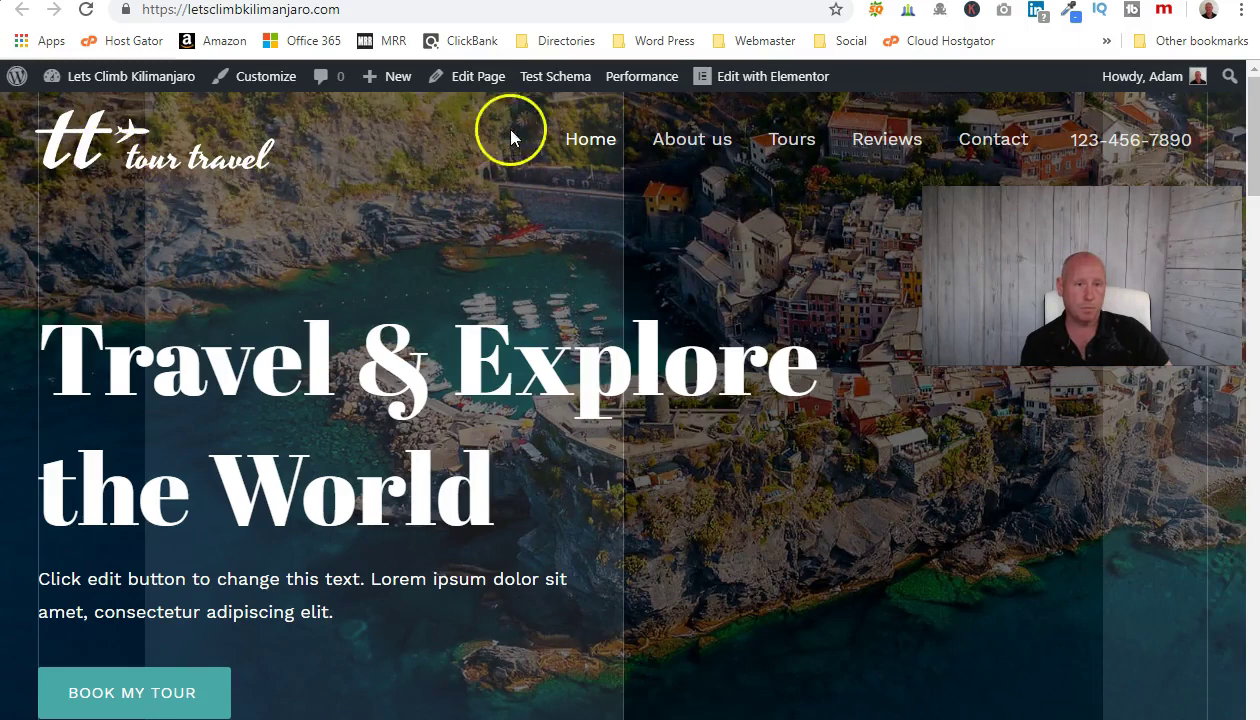
# Check the imported home page on the live site from the header through reviews, offers and partners to the footer.
pyautogui.scroll(-5, 726, 340)
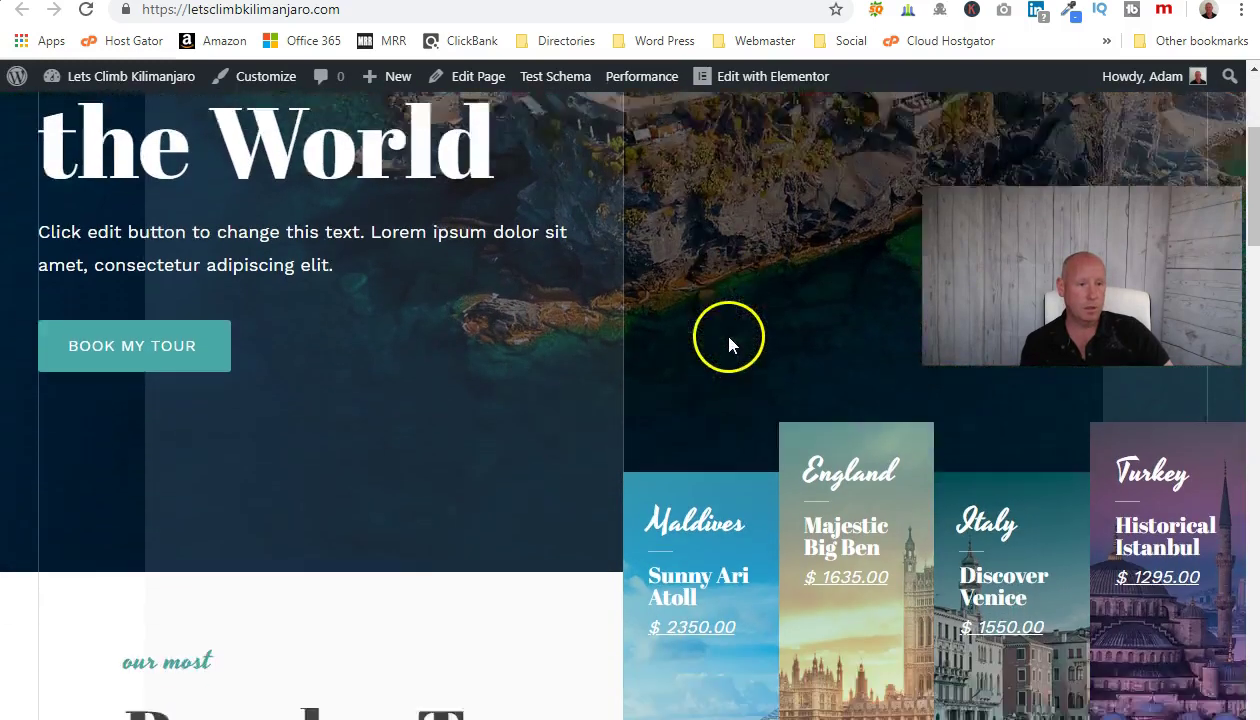
pyautogui.scroll(-8, 731, 348)
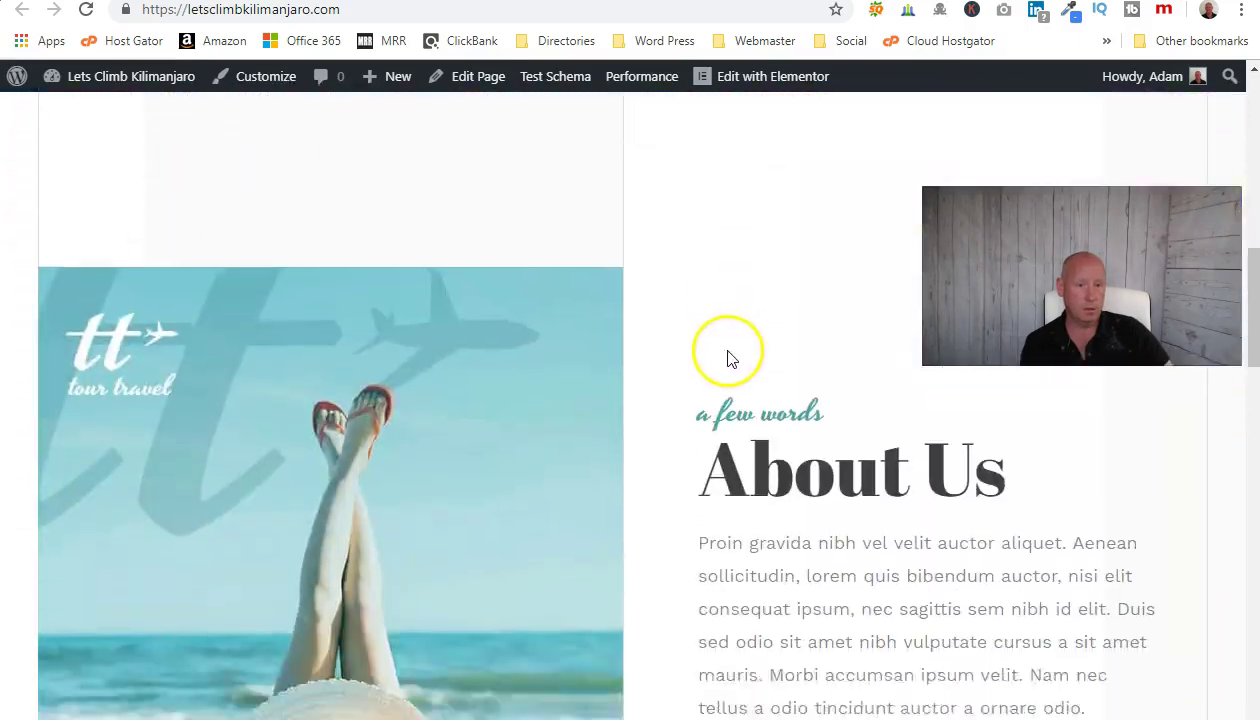
pyautogui.scroll(-9, 729, 352)
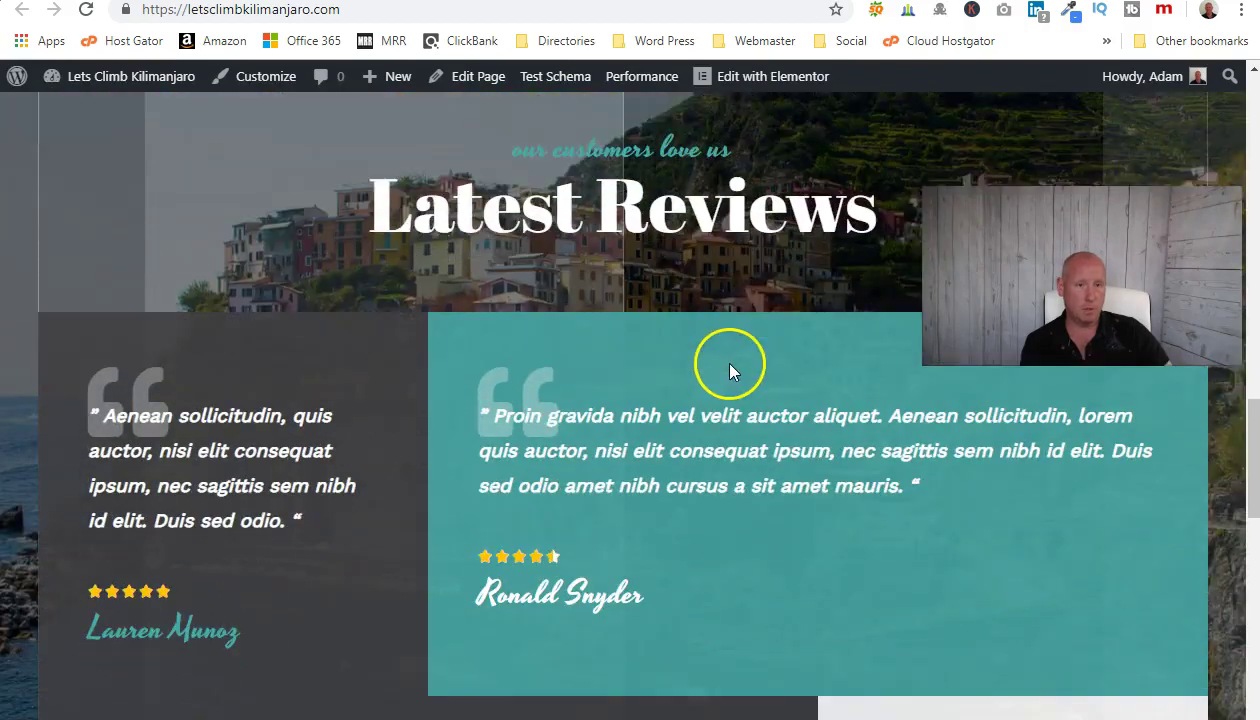
pyautogui.scroll(-7, 729, 371)
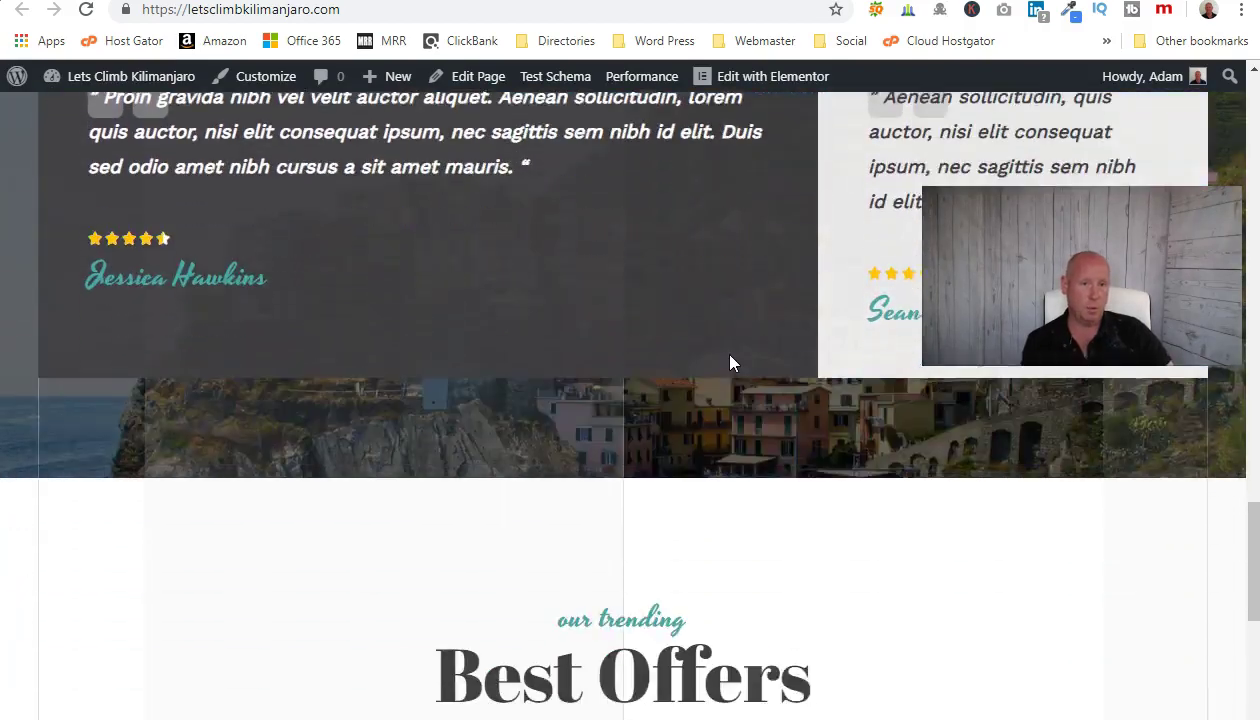
pyautogui.scroll(-9, 733, 363)
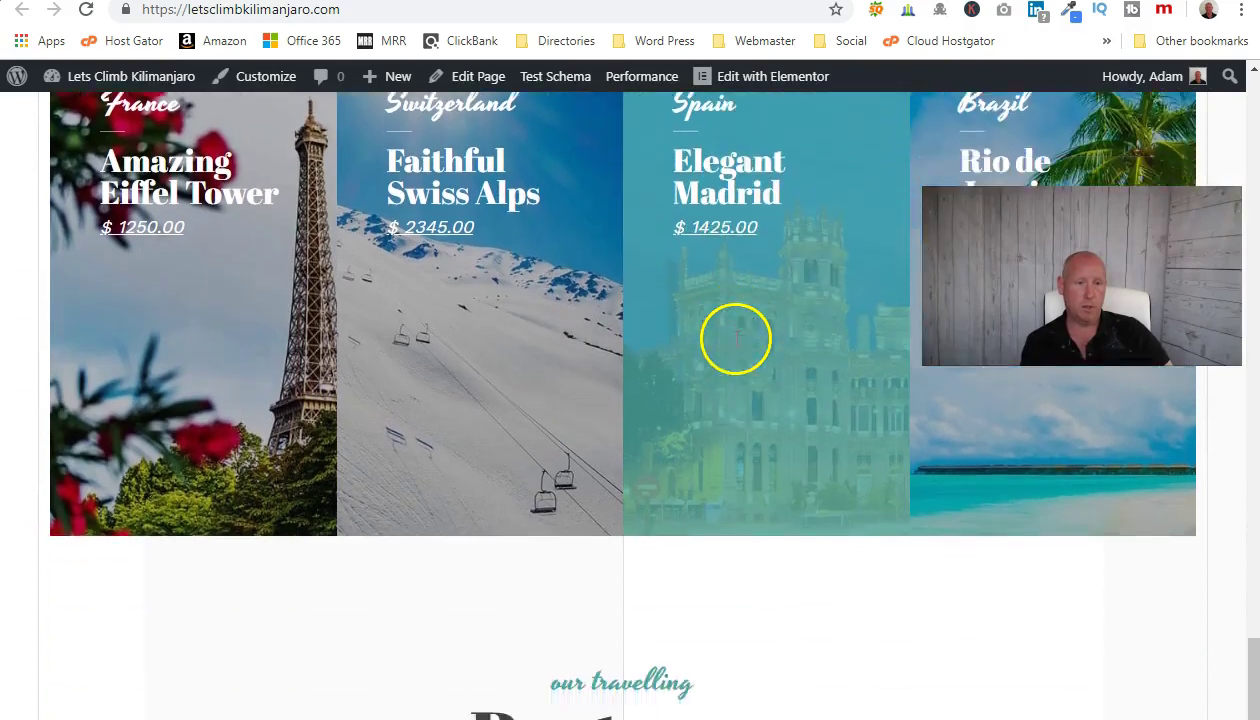
pyautogui.scroll(-5, 737, 348)
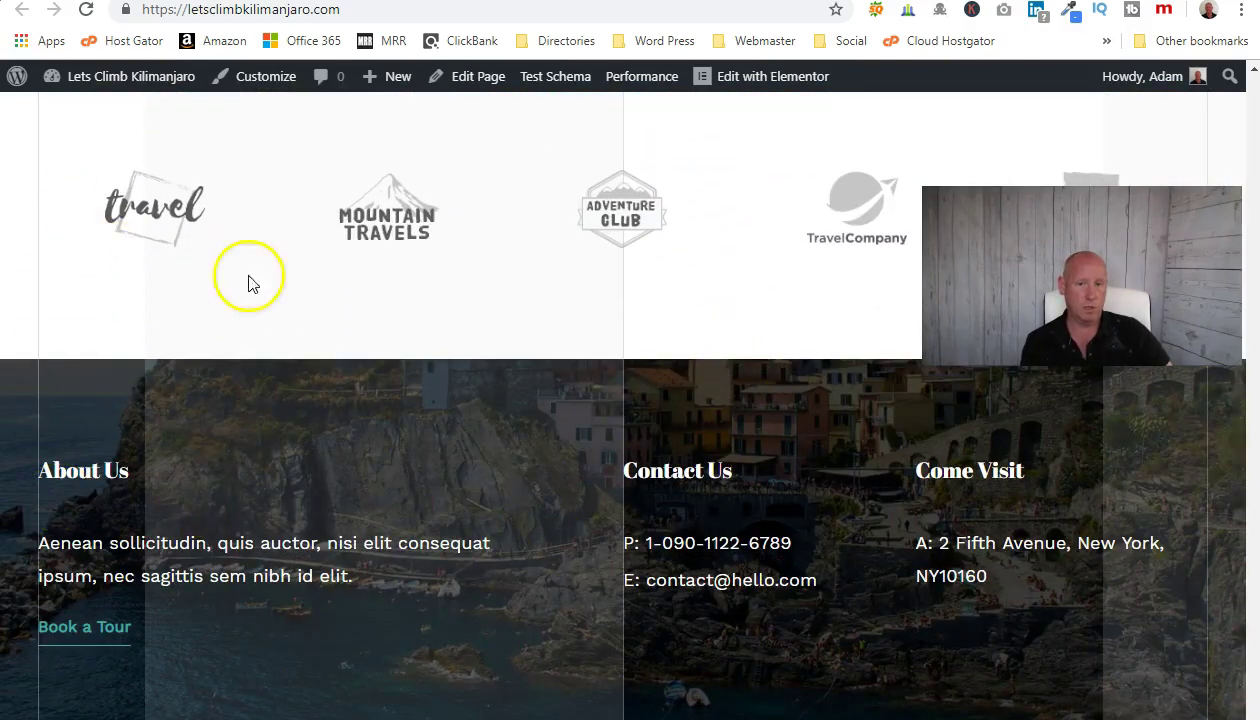
pyautogui.scroll(5, 543, 667)
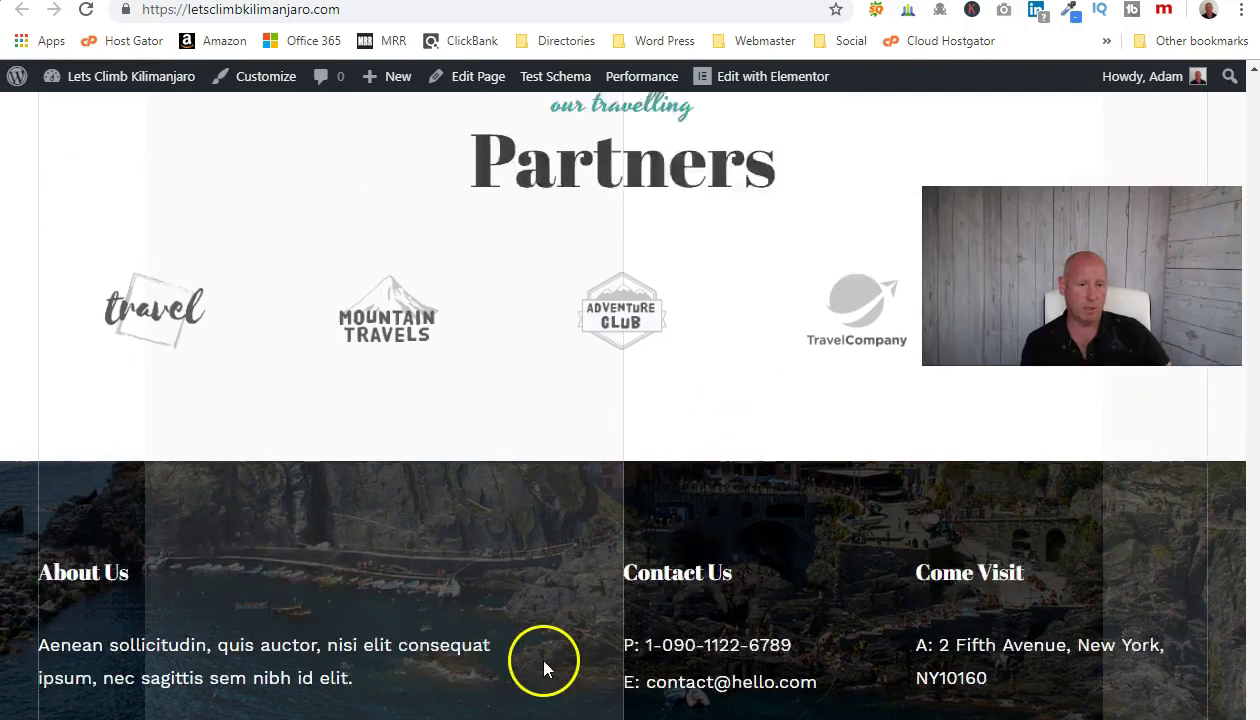
pyautogui.scroll(15, 545, 667)
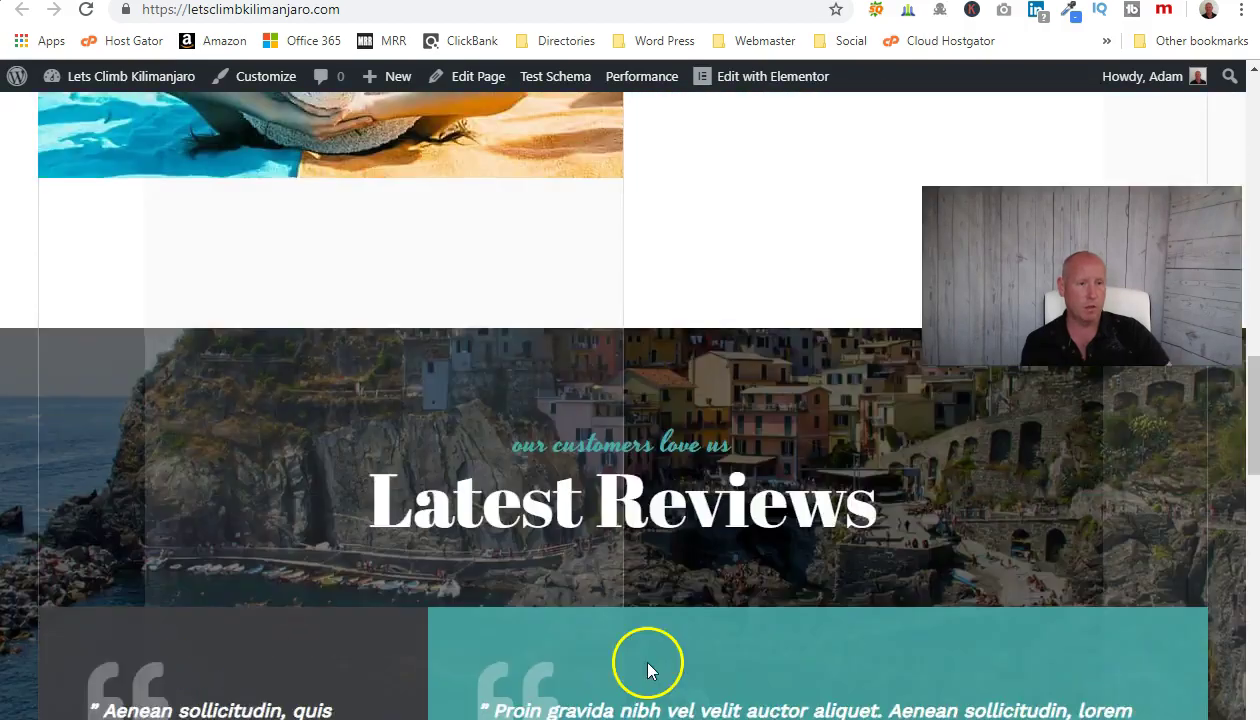
pyautogui.scroll(10, 650, 667)
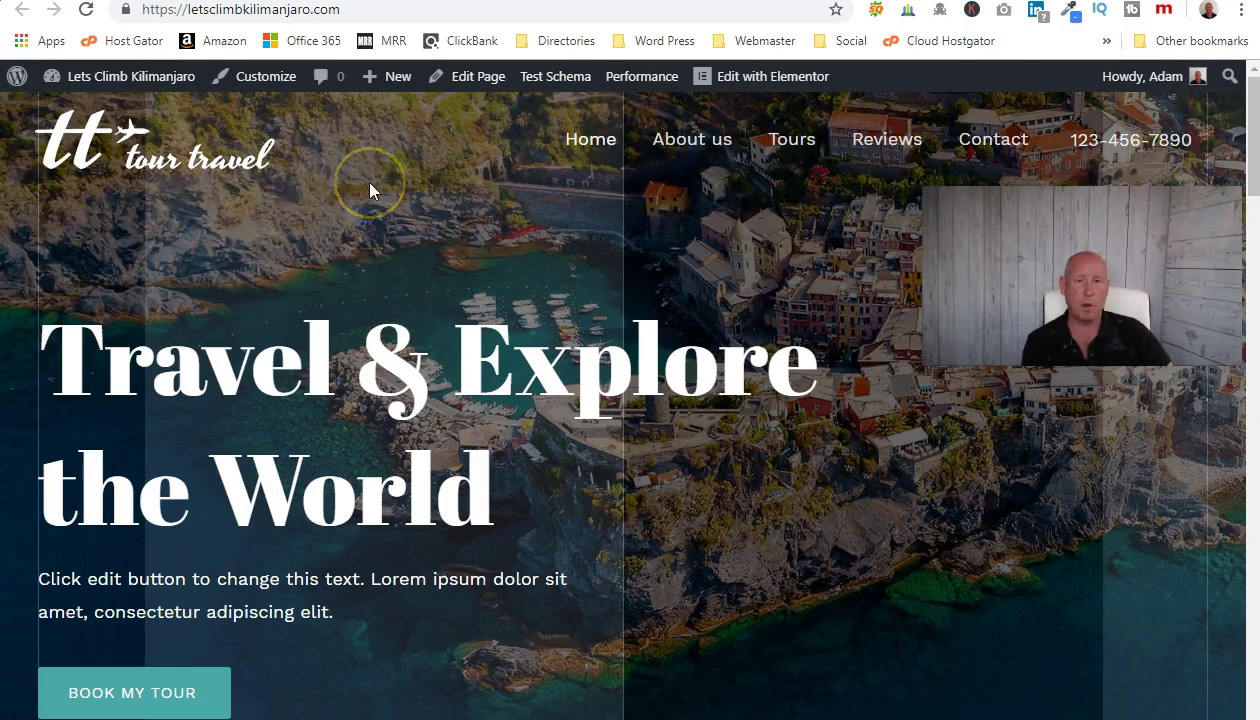
# Return to the WordPress admin, close the Travel Agency starter site preview and go to the Dashboard.
pyautogui.click(310, 0)
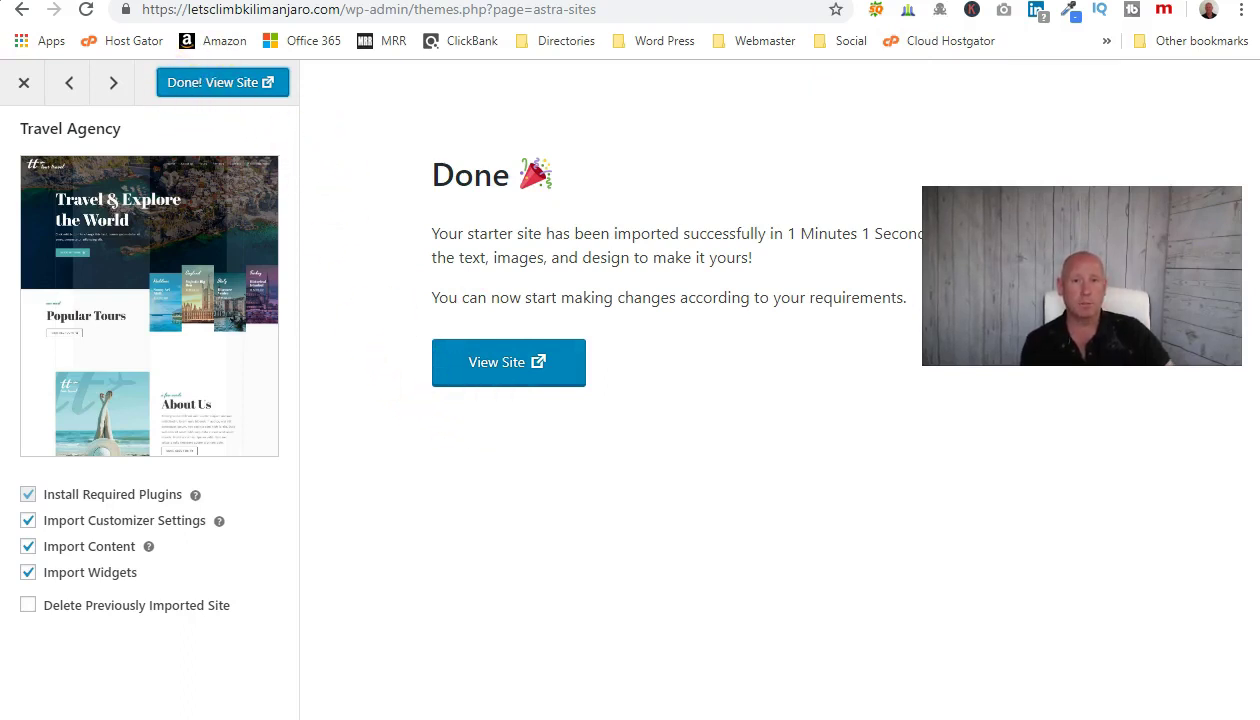
pyautogui.click(24, 86)
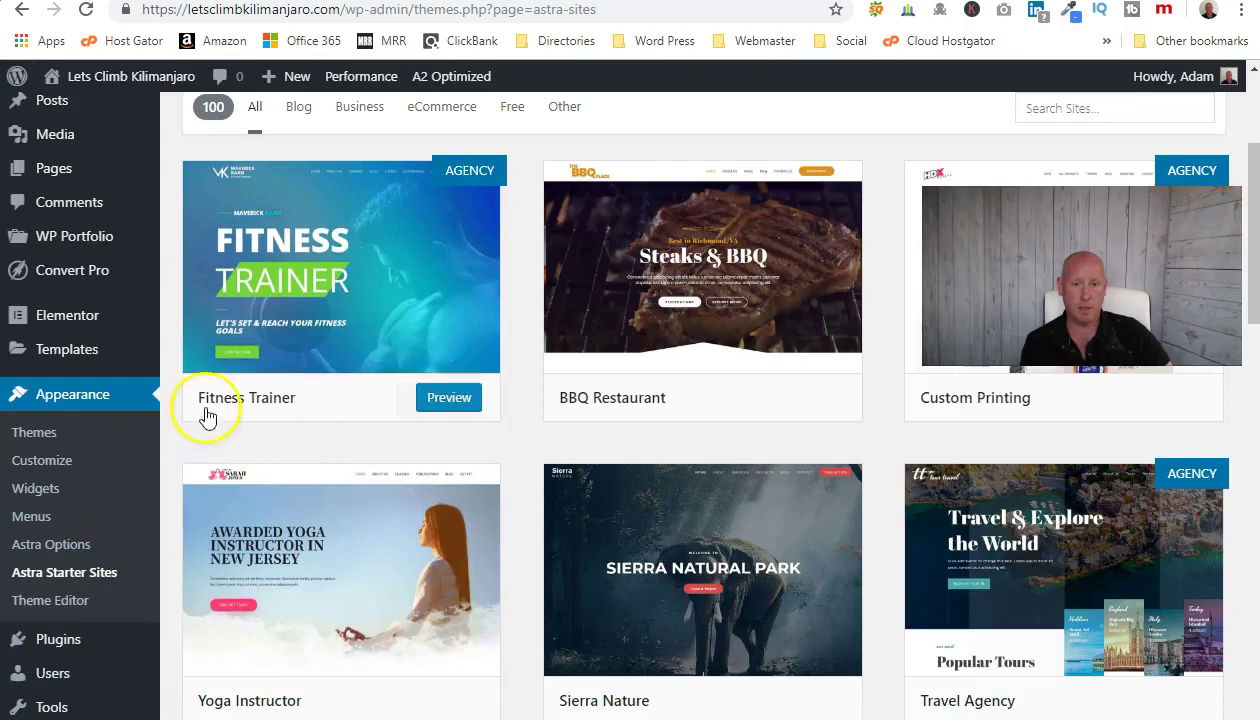
pyautogui.scroll(3, 207, 415)
pyautogui.click(107, 126)
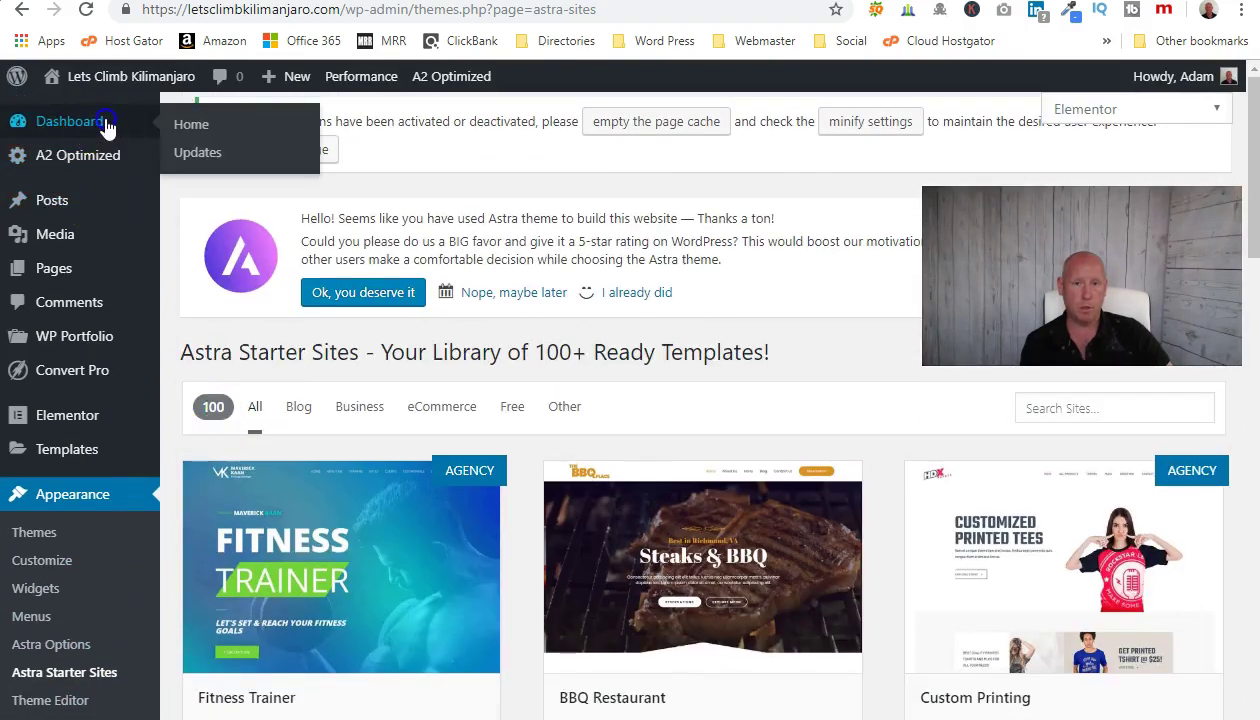